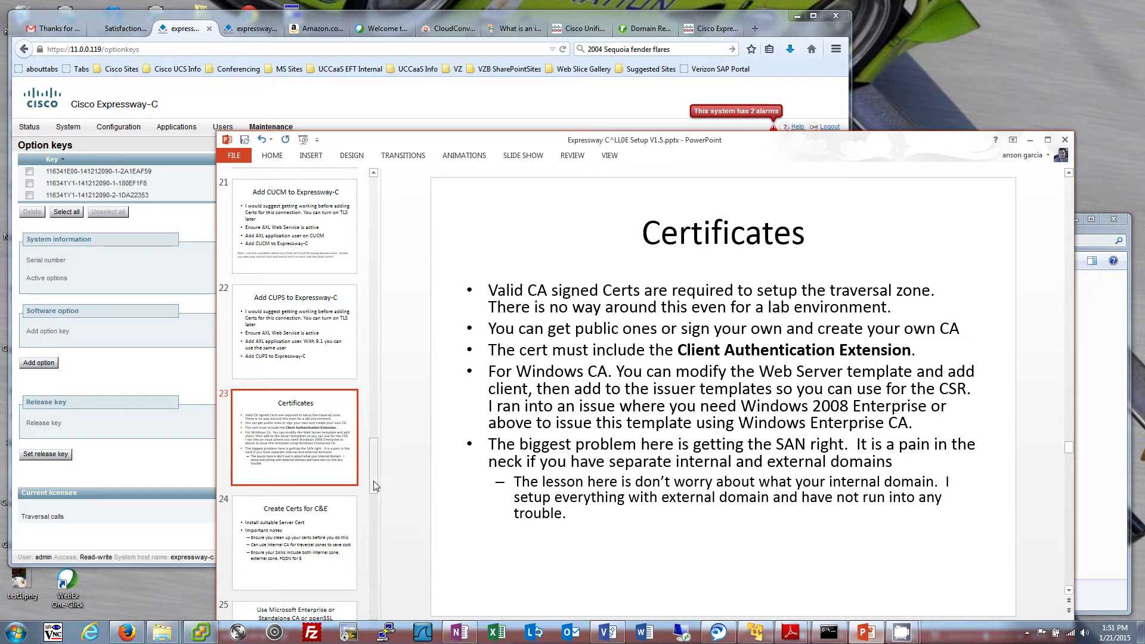
# On the "Create Certs for C&E" slide, append "on both C and E" to the "Install suitable Server Cert" bullet
pyautogui.press('Down')
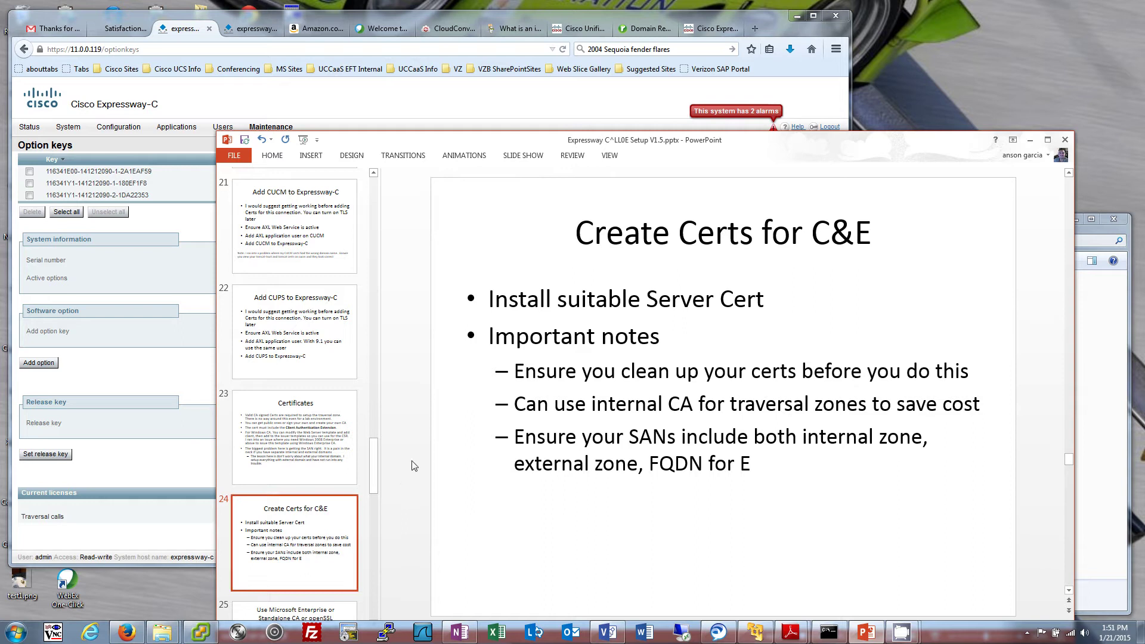
pyautogui.click(773, 308)
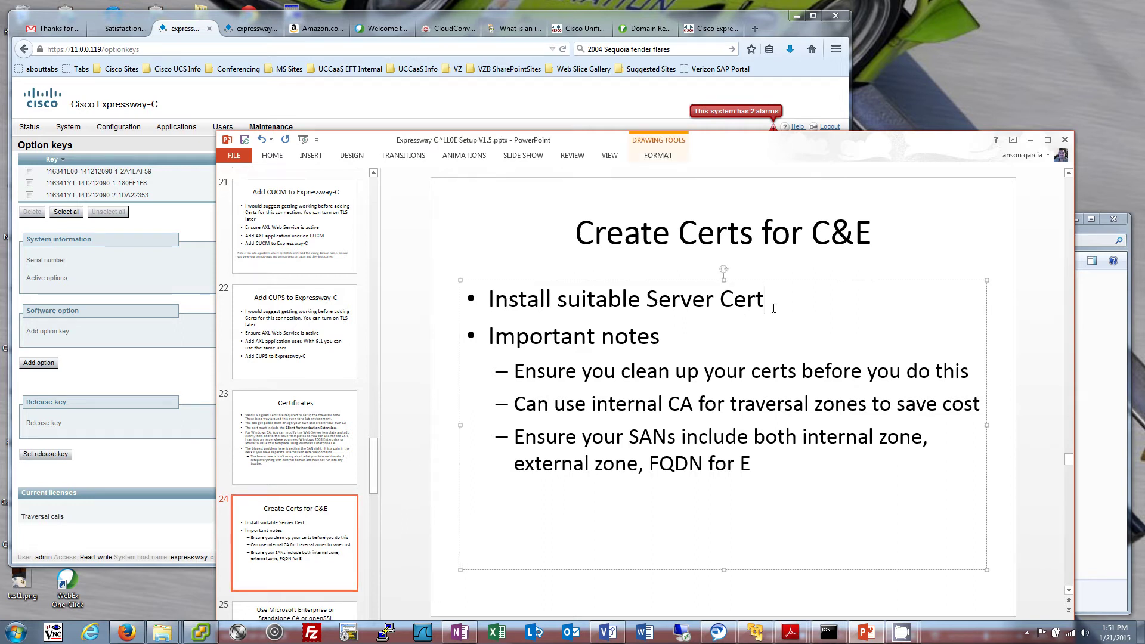
pyautogui.write('on both C and ')
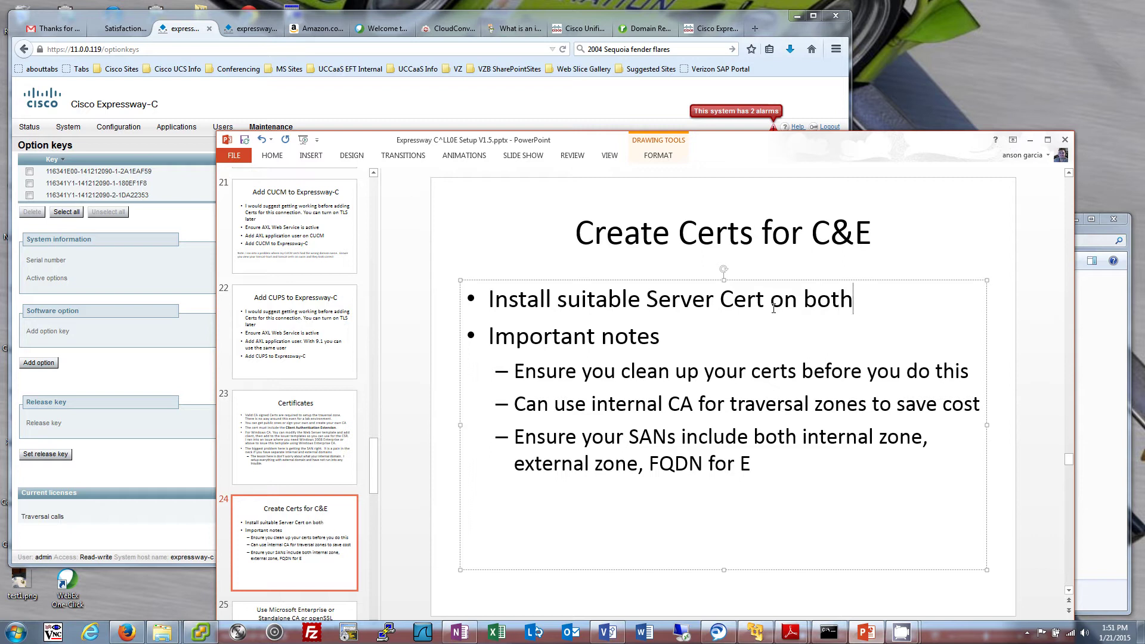
pyautogui.write('E')
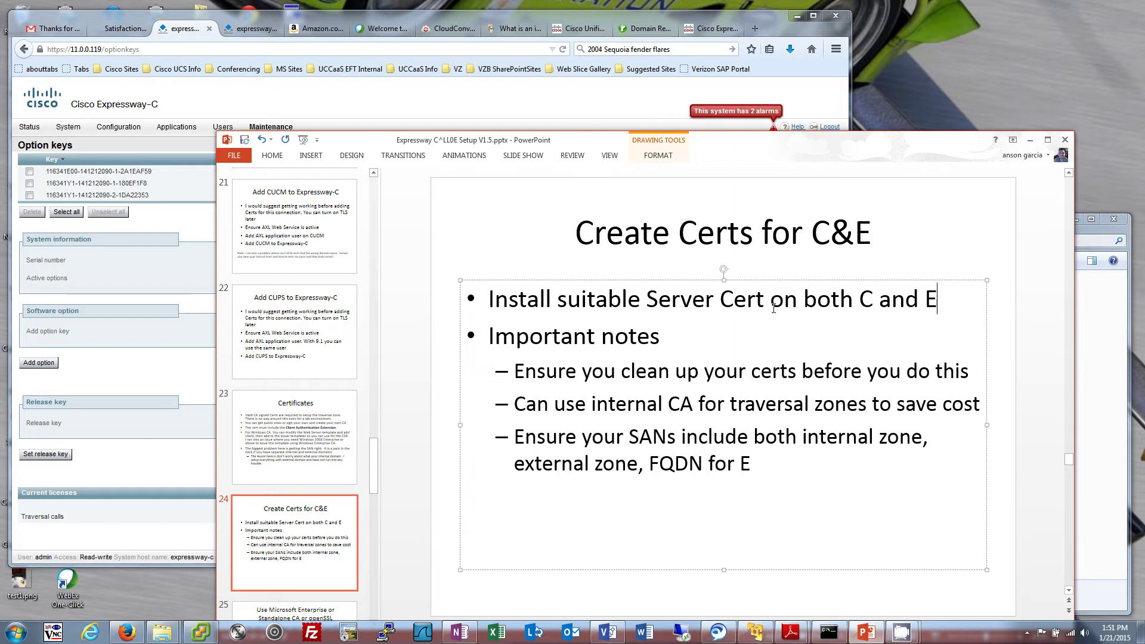
# Add a new first bullet reading "Install the CA root Cert" above the server certificate bullet
pyautogui.click(489, 300)
pyautogui.press('Return')
pyautogui.press('Up')
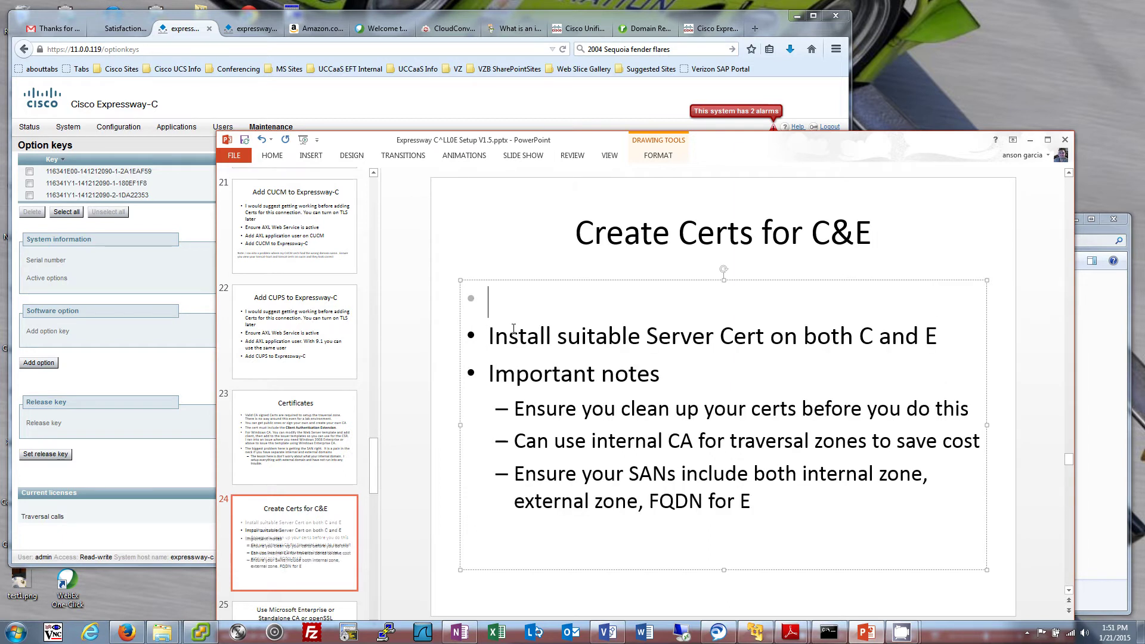
pyautogui.write('Install the ')
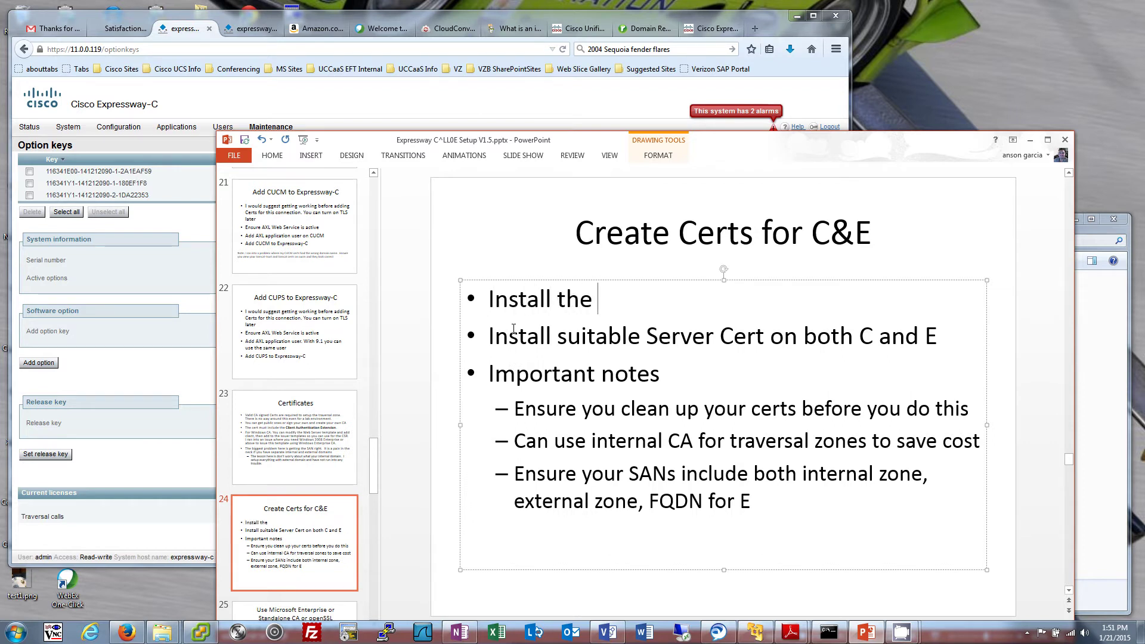
pyautogui.write('CA root Cert')
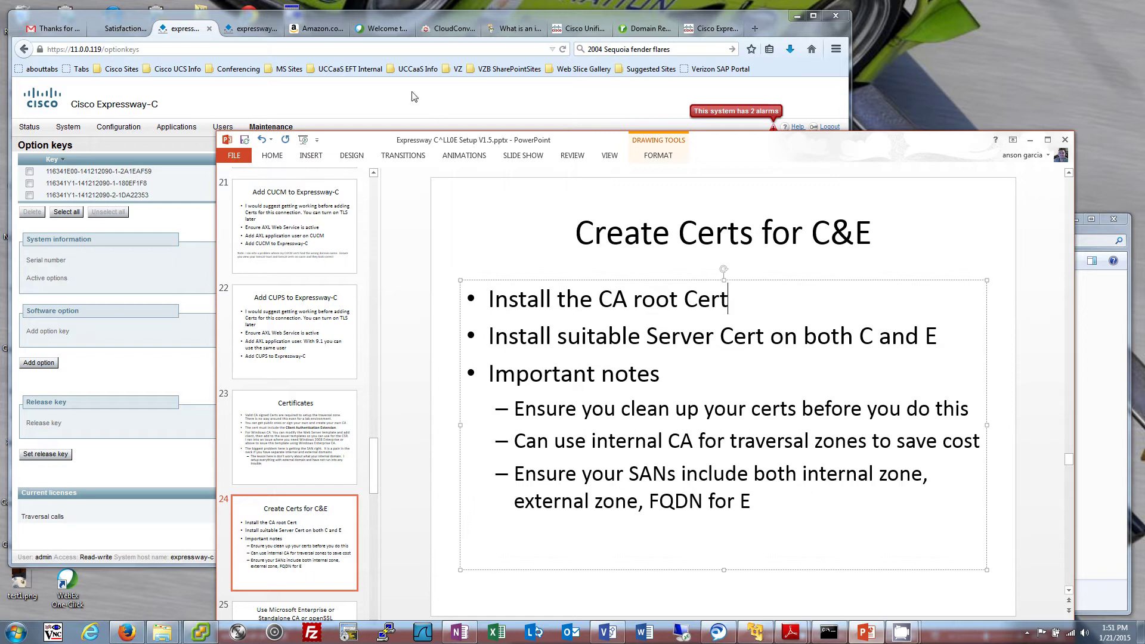
# Switch to Firefox, look over the Expressway-C security certificate maintenance options, and return to the PowerPoint slide
pyautogui.click(435, 101)
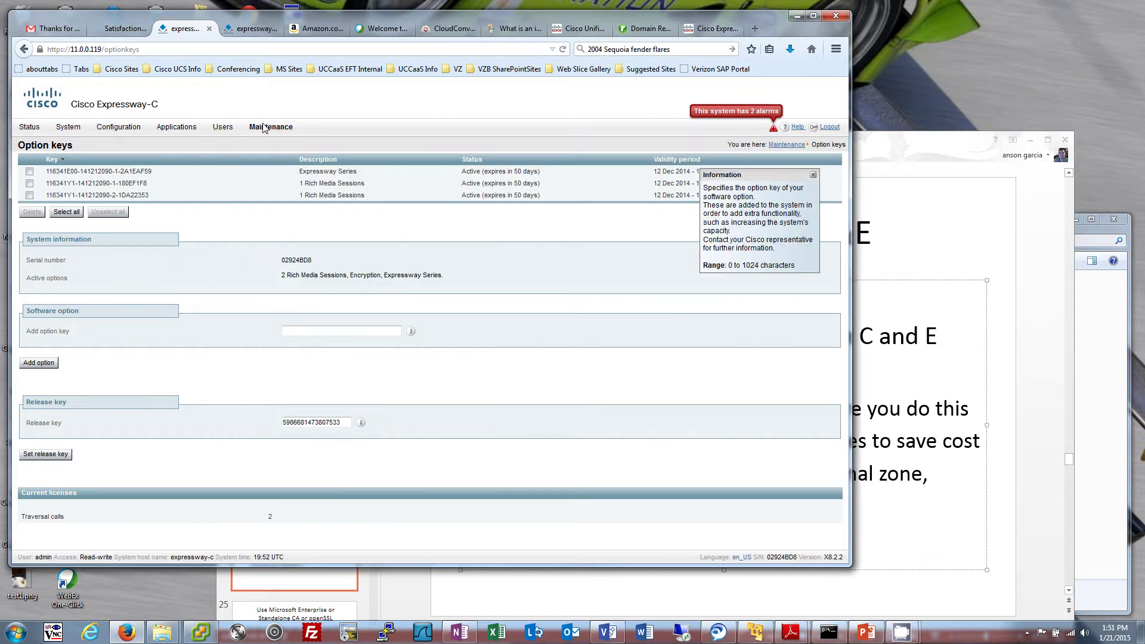
pyautogui.moveTo(271, 127)
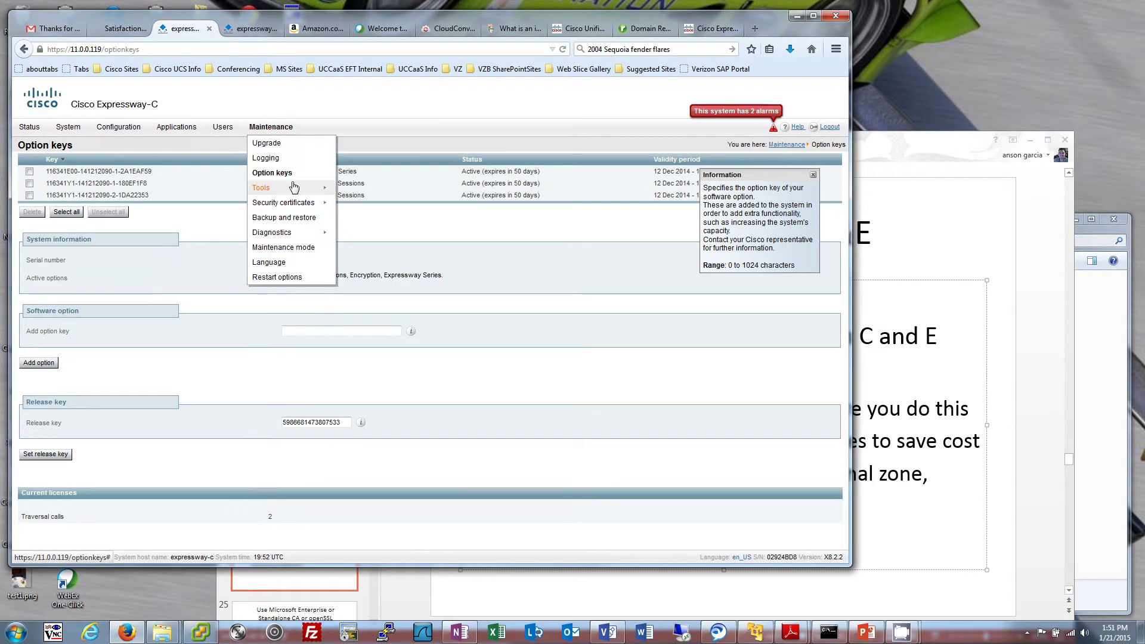
pyautogui.moveTo(293, 204)
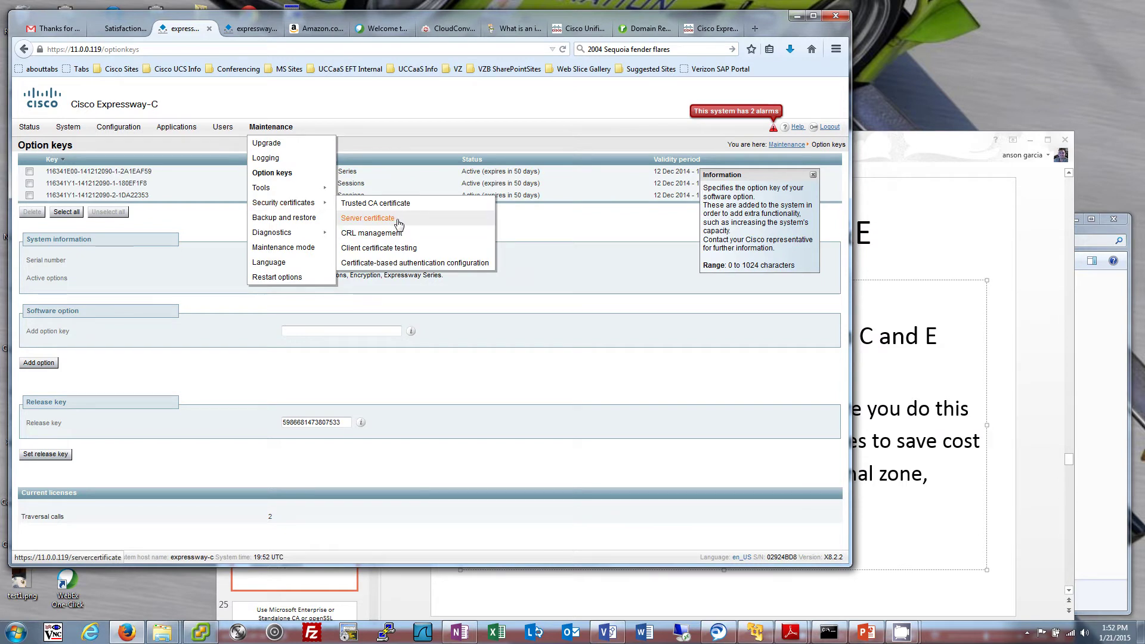
pyautogui.click(935, 307)
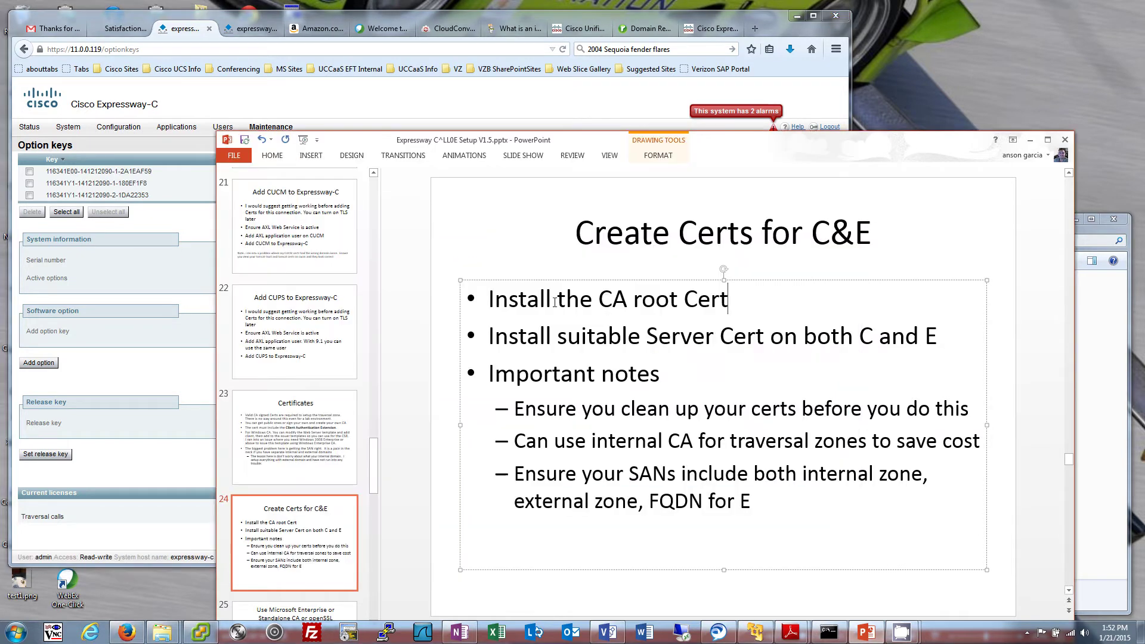
# Bring up the Command Prompt with the OpenSSL signing output and the demoCA folder in Windows Explorer
pyautogui.click(826, 633)
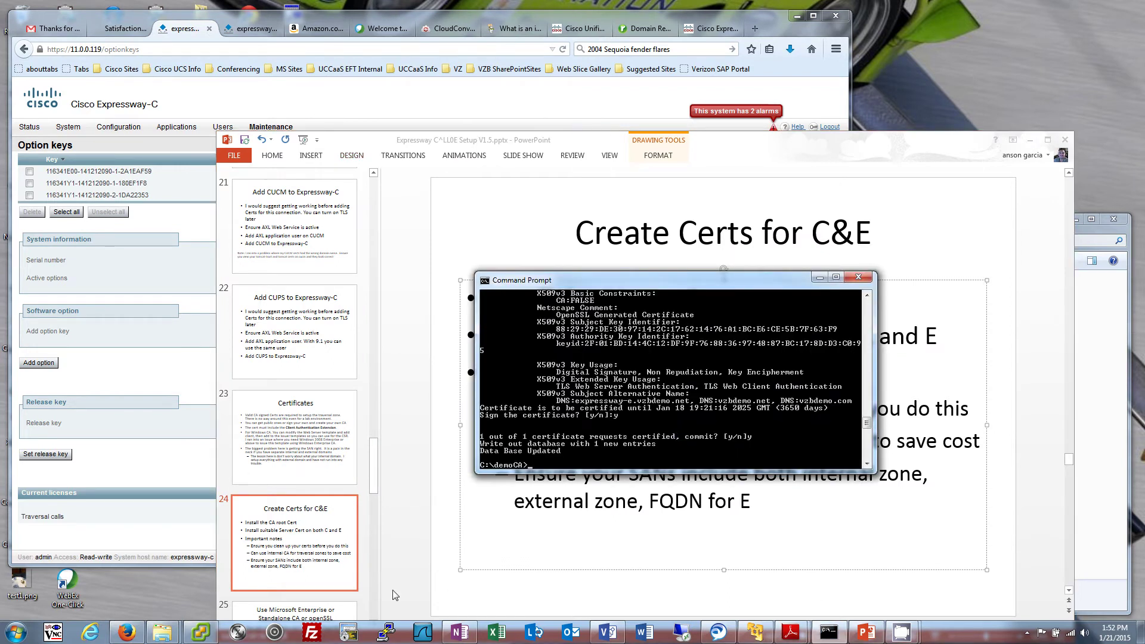
pyautogui.click(162, 632)
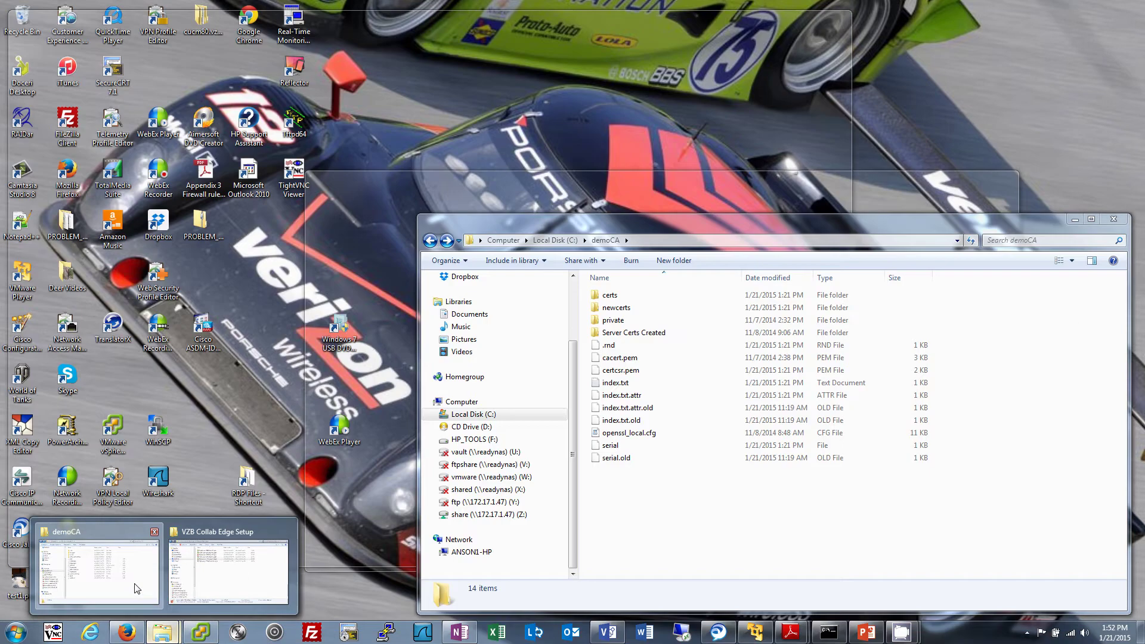
pyautogui.click(99, 572)
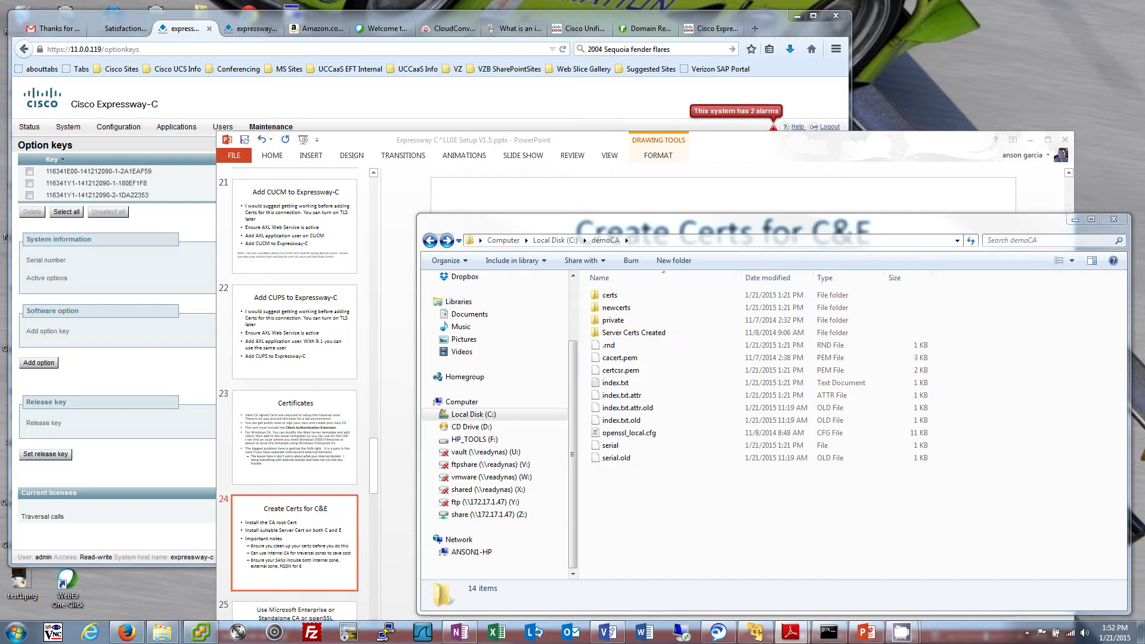
# Switch to the Cisco Expressway certificate deployment guide in Adobe Reader and look at its self-signed certificates section and title page
pyautogui.moveTo(1141, 153); pyautogui.dragTo(551, 82)
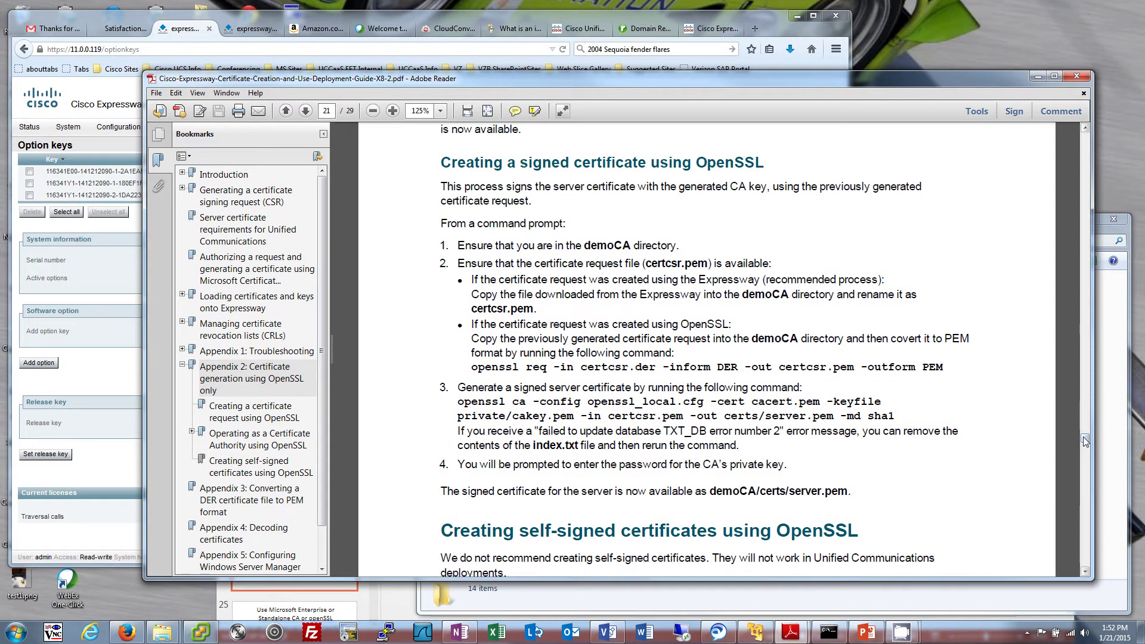
pyautogui.scroll(-5, 1015, 427)
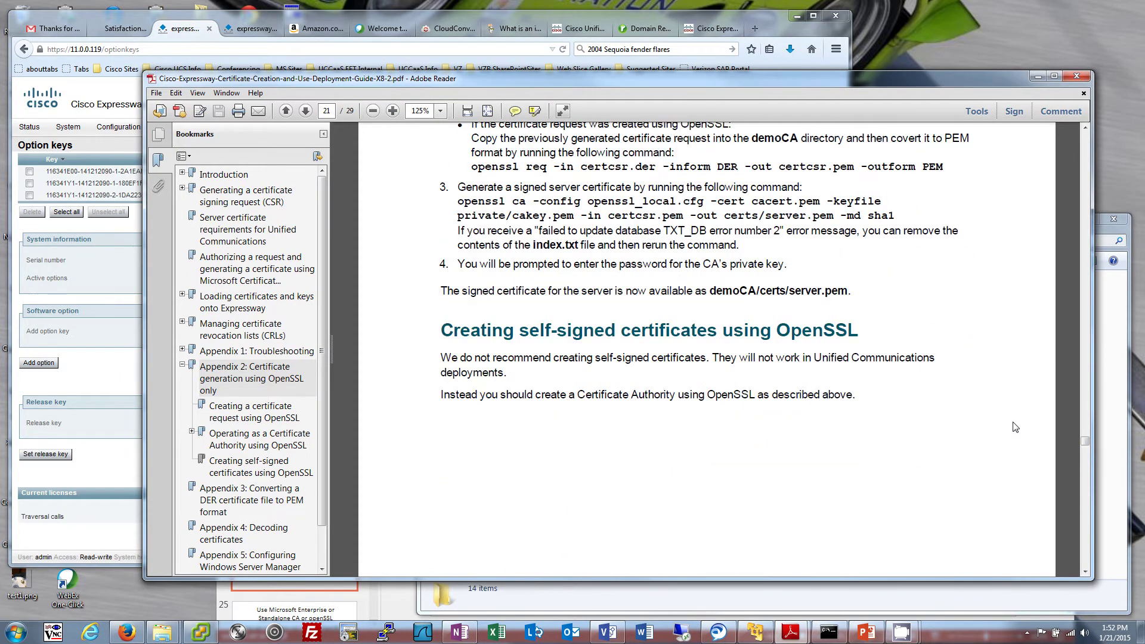
pyautogui.scroll(3, 1010, 421)
pyautogui.moveTo(1083, 441); pyautogui.dragTo(1090, 109)
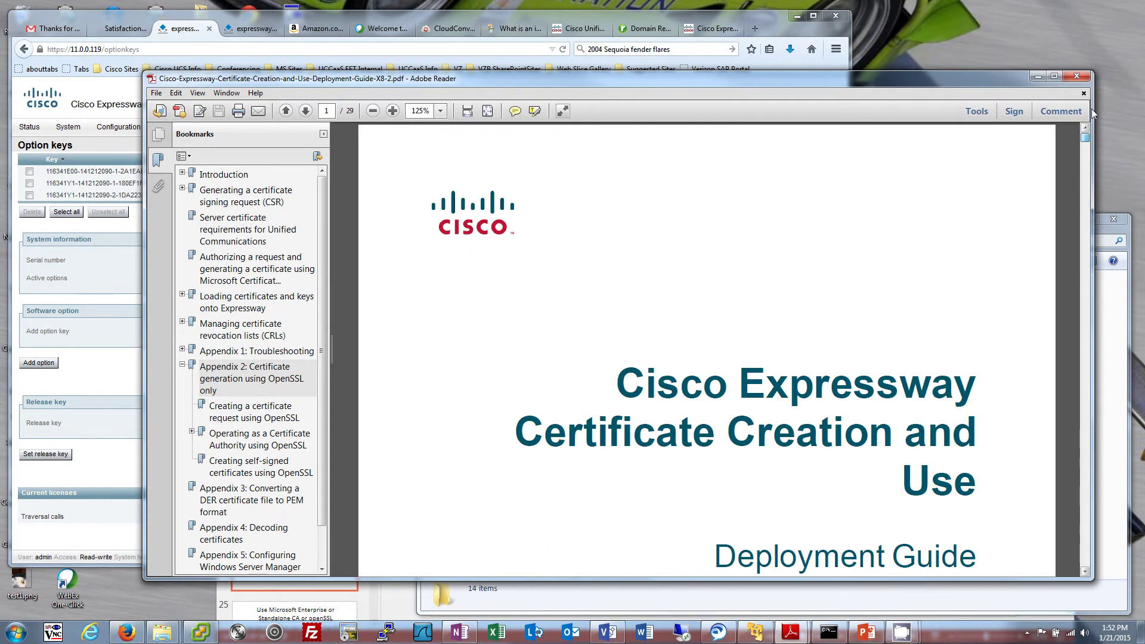
pyautogui.scroll(-1, 979, 253)
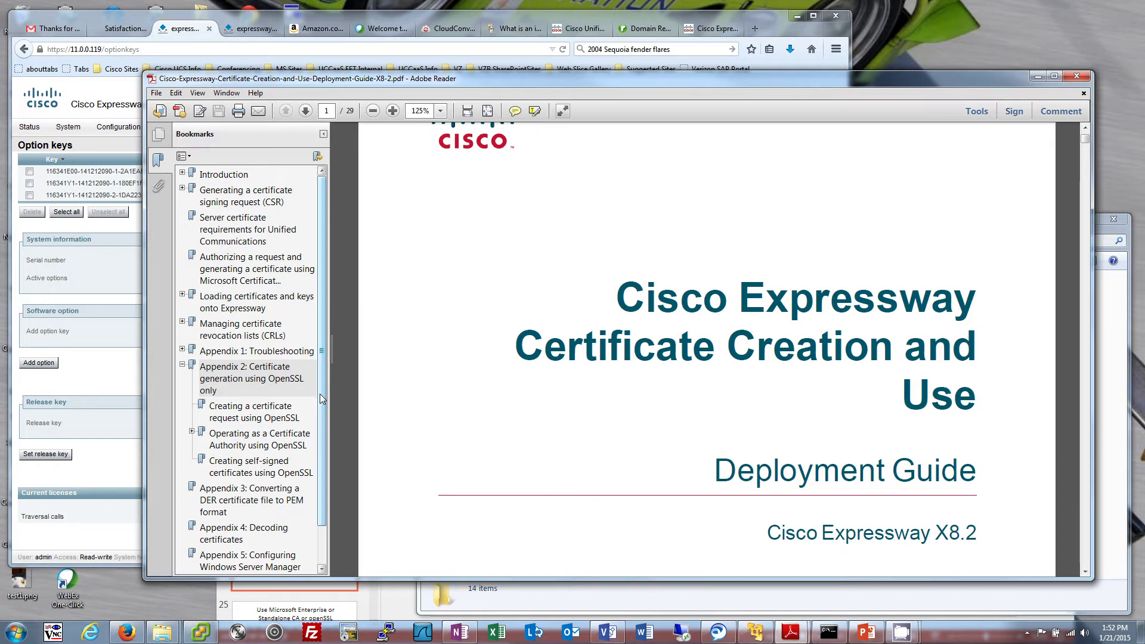
# Go to "Appendix 2: Certificate generation using OpenSSL only" and review the steps for creating a certificate request
pyautogui.click(248, 387)
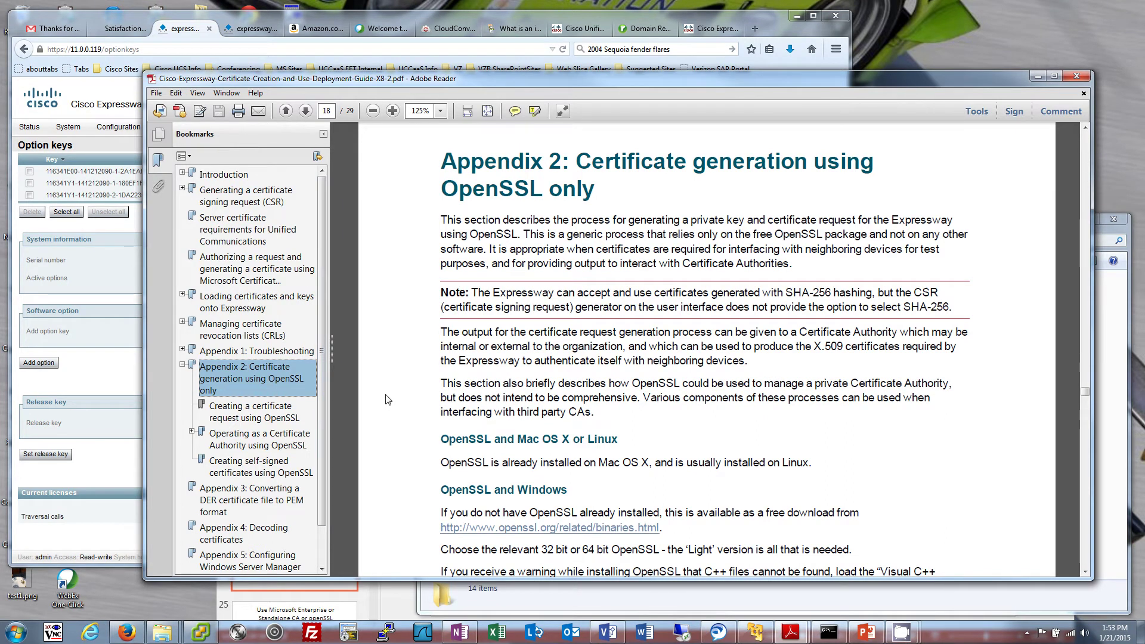
pyautogui.scroll(-12, 385, 399)
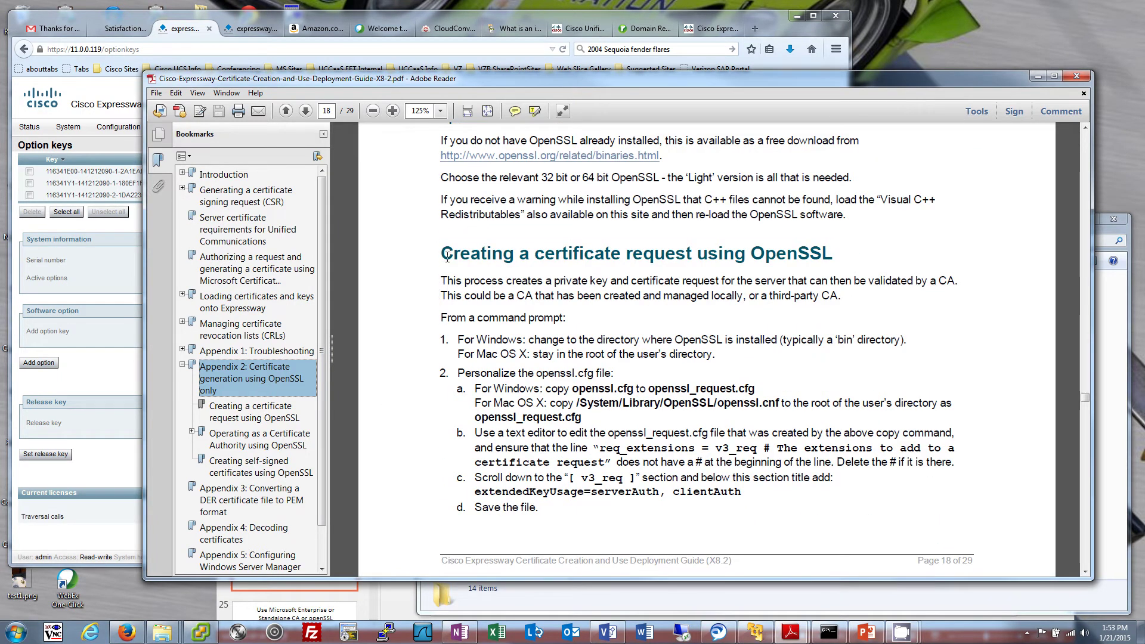
pyautogui.moveTo(447, 257); pyautogui.dragTo(750, 477)
pyautogui.scroll(-4, 436, 453)
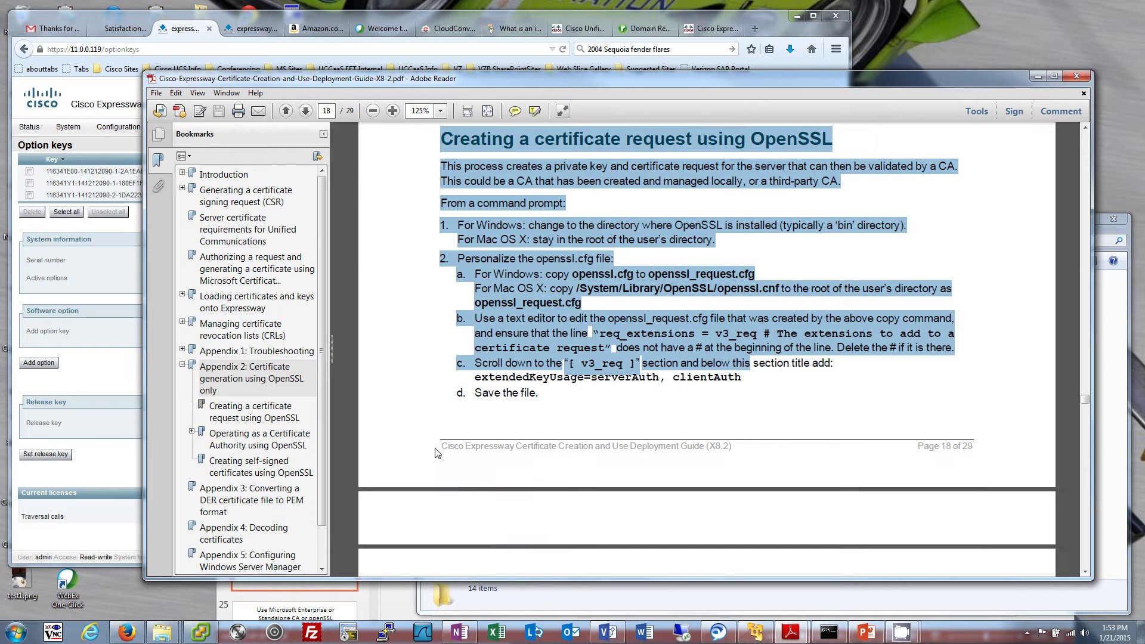
pyautogui.scroll(-3, 435, 453)
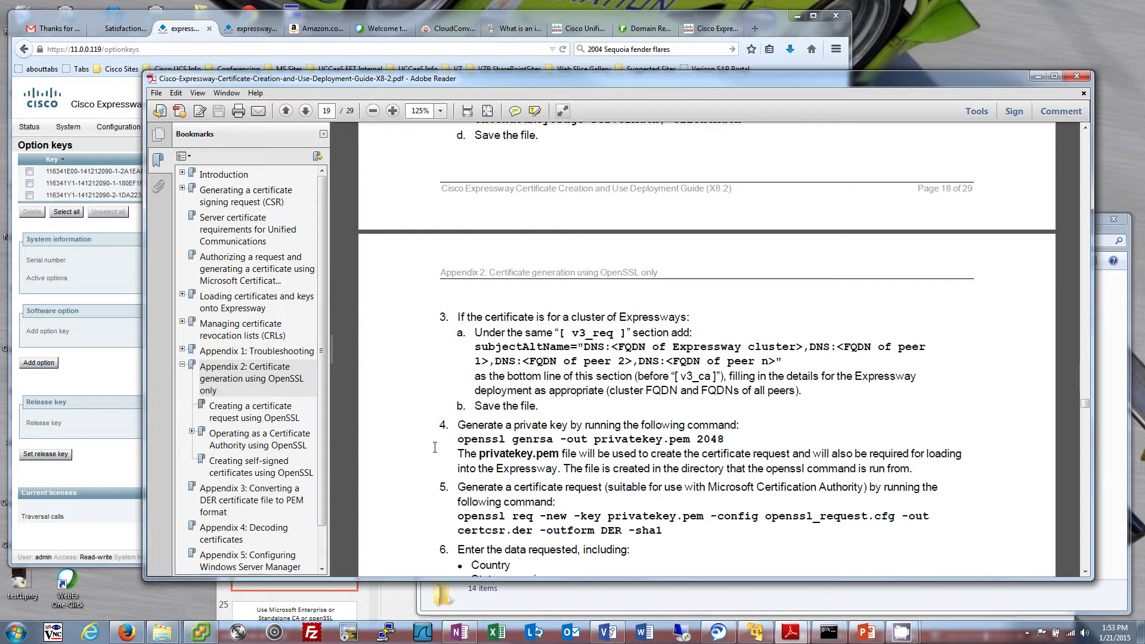
pyautogui.scroll(-2, 435, 447)
pyautogui.scroll(-7, 434, 447)
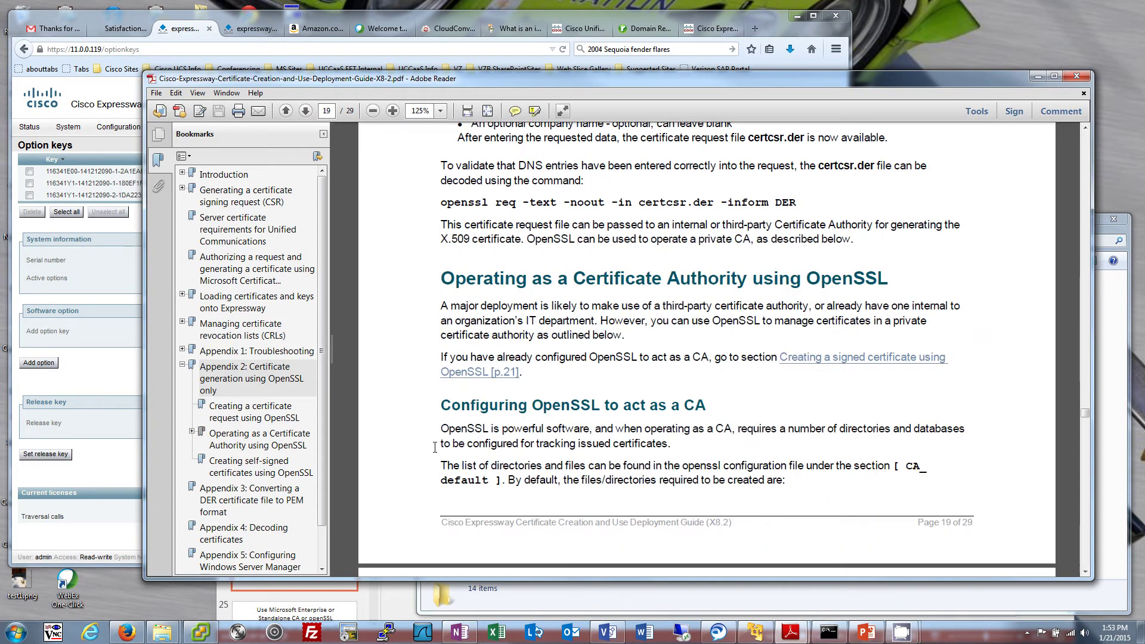
# Examine the guide's sections on operating as a Certificate Authority and configuring OpenSSL to act as a CA, highlighting their text
pyautogui.moveTo(436, 275); pyautogui.dragTo(628, 384)
pyautogui.scroll(-2, 739, 397)
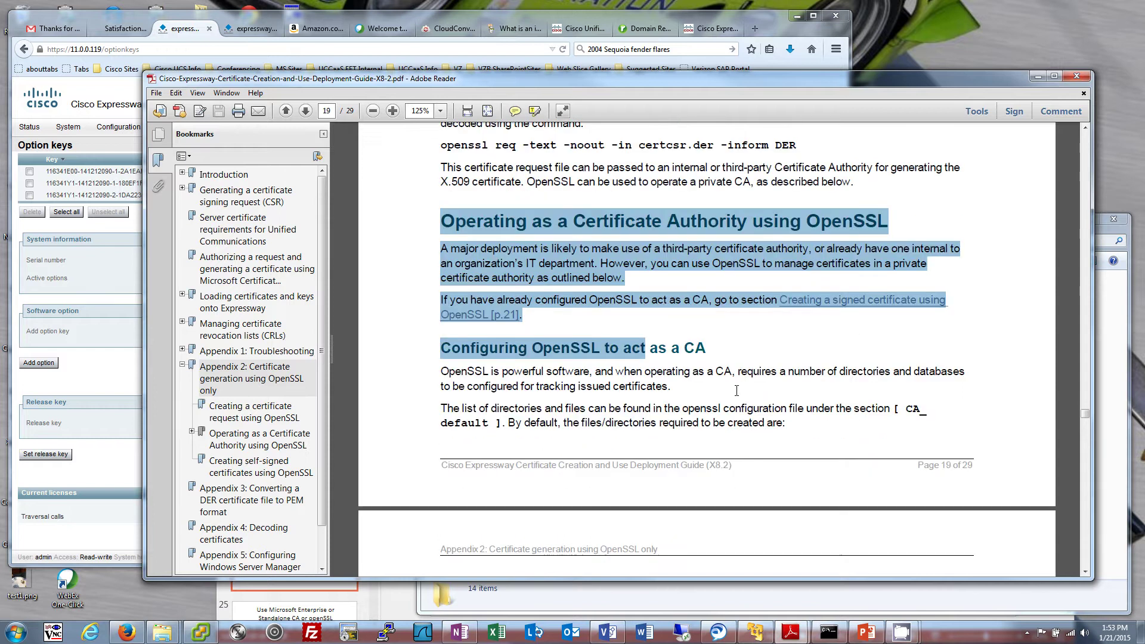
pyautogui.click(557, 314)
pyautogui.moveTo(452, 294); pyautogui.dragTo(726, 374)
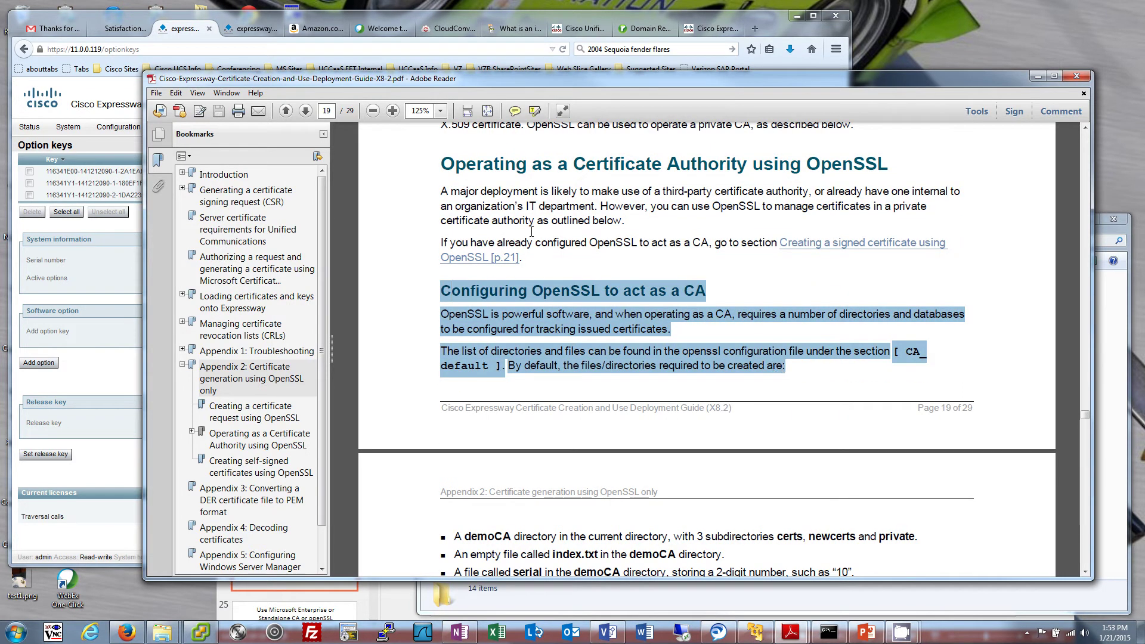
pyautogui.click(442, 165)
pyautogui.moveTo(442, 165); pyautogui.dragTo(445, 537)
pyautogui.scroll(-3, 866, 477)
pyautogui.scroll(-2, 866, 477)
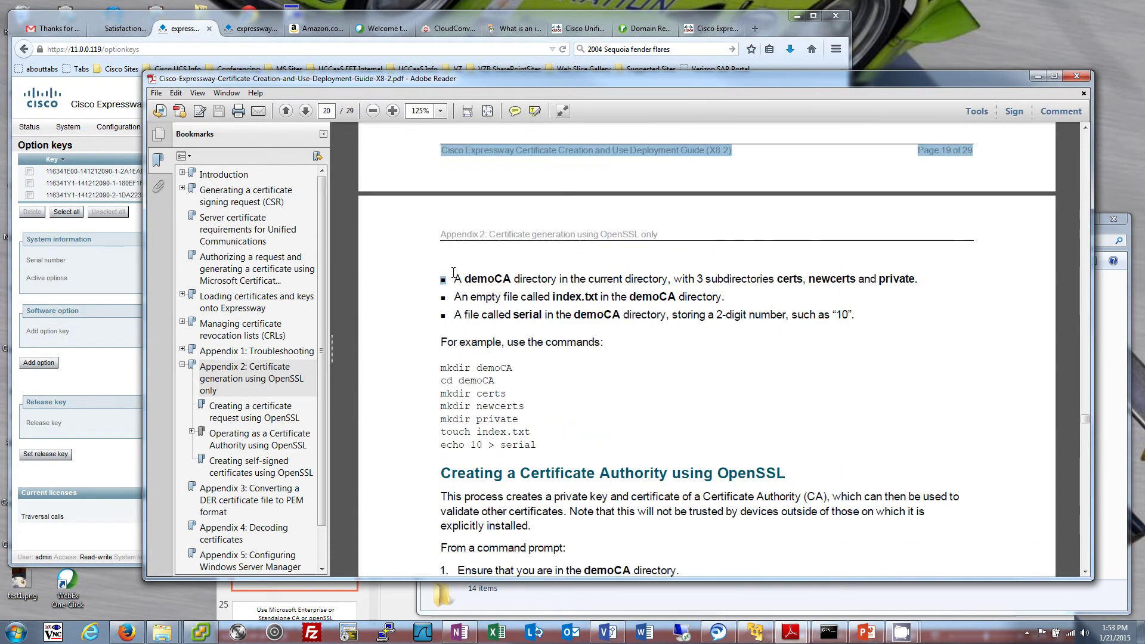
pyautogui.scroll(7, 584, 359)
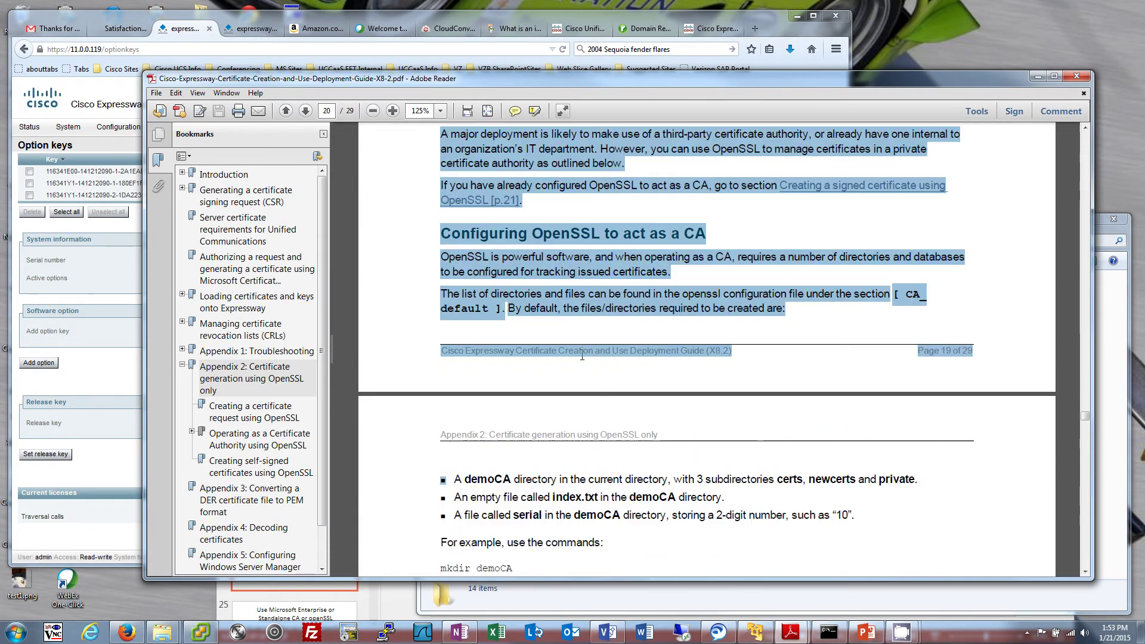
pyautogui.scroll(2, 584, 359)
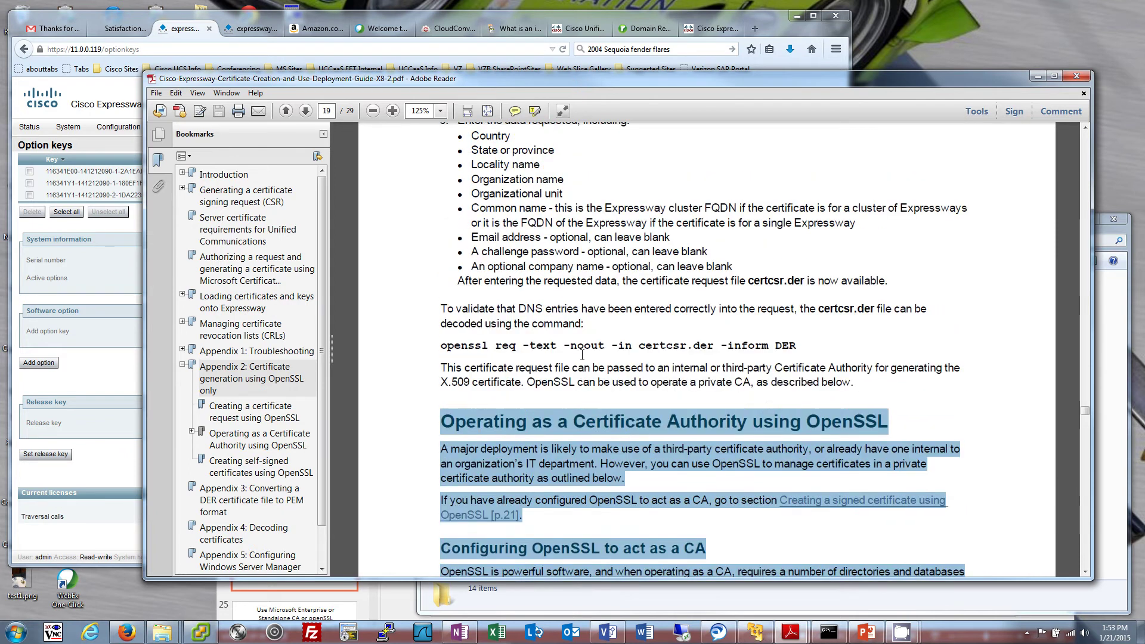
pyautogui.scroll(6, 582, 357)
pyautogui.scroll(-8, 582, 358)
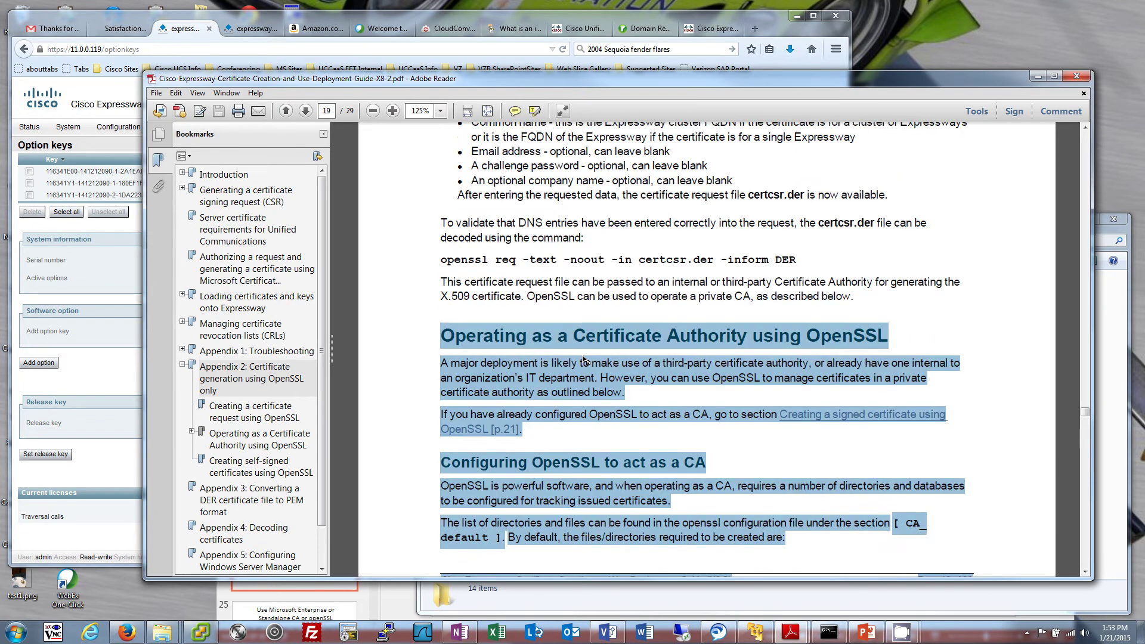
pyautogui.scroll(-4, 583, 360)
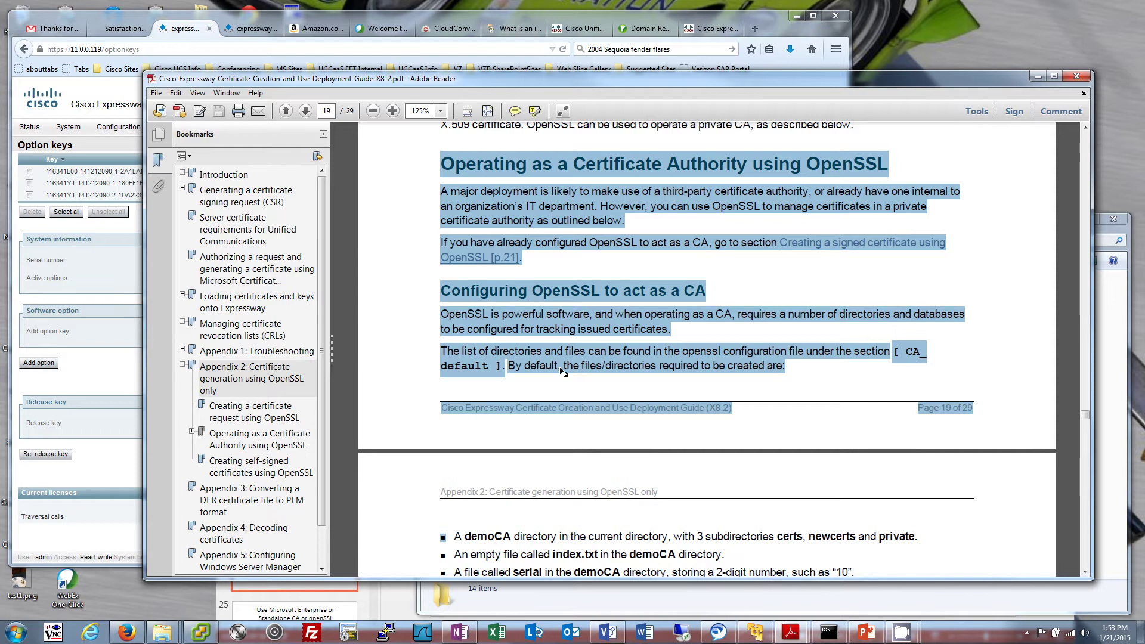
pyautogui.scroll(-1, 563, 369)
# Review the demoCA directory commands and the procedure for creating a Certificate Authority using OpenSSL
pyautogui.scroll(-7, 564, 420)
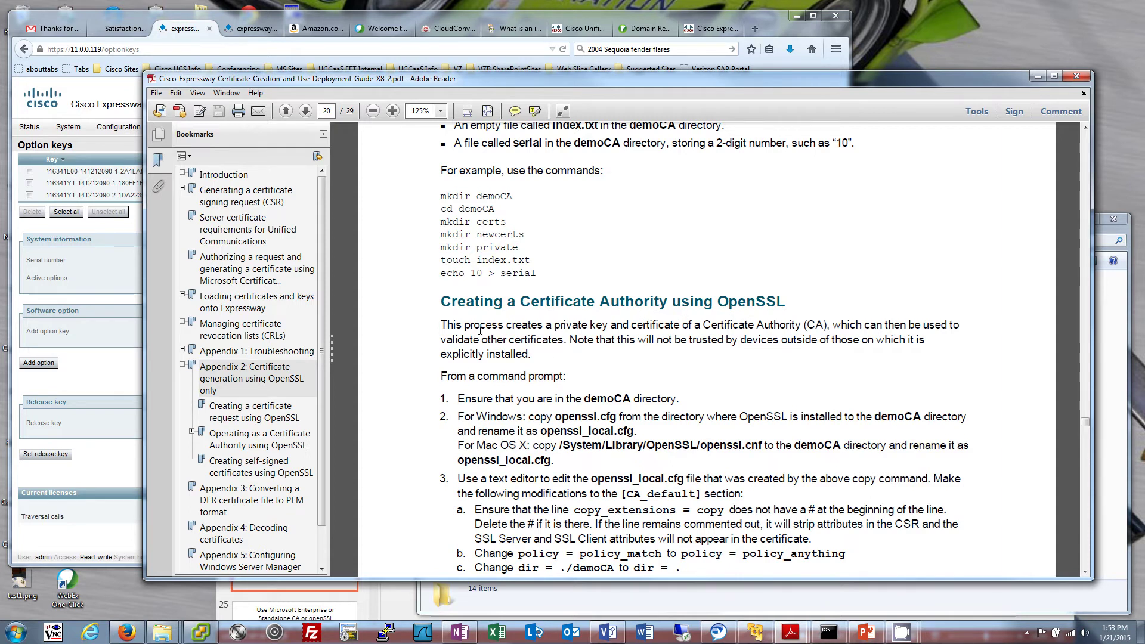
pyautogui.scroll(-3, 479, 330)
pyautogui.scroll(-2, 480, 329)
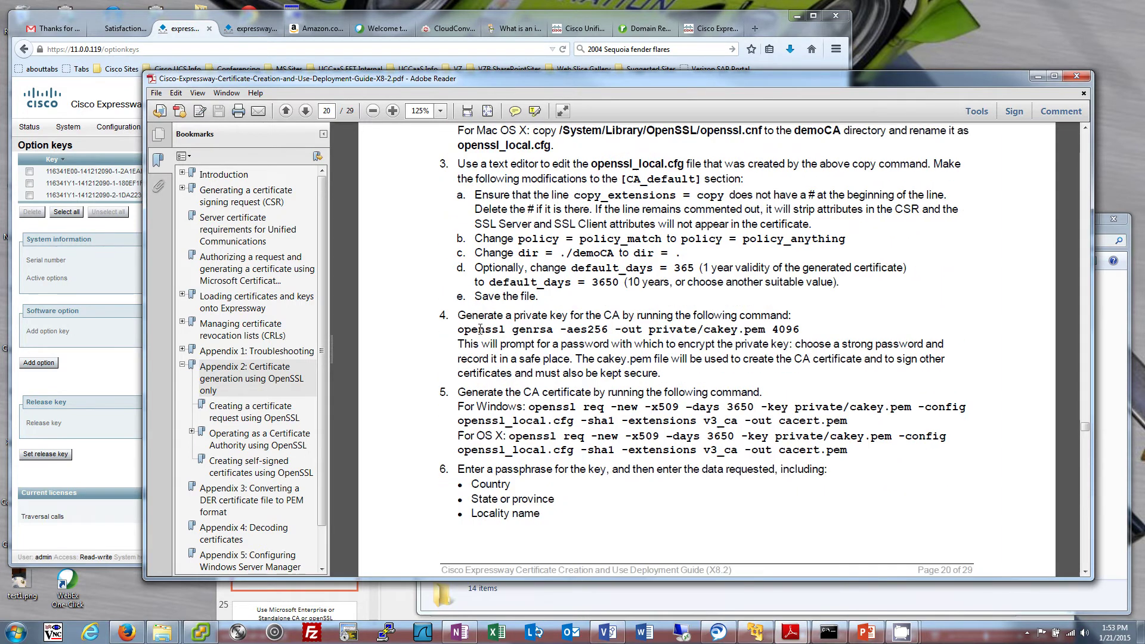
# Highlight the heading "Creating a signed certificate using OpenSSL" and review the signing steps below it
pyautogui.scroll(-7, 480, 330)
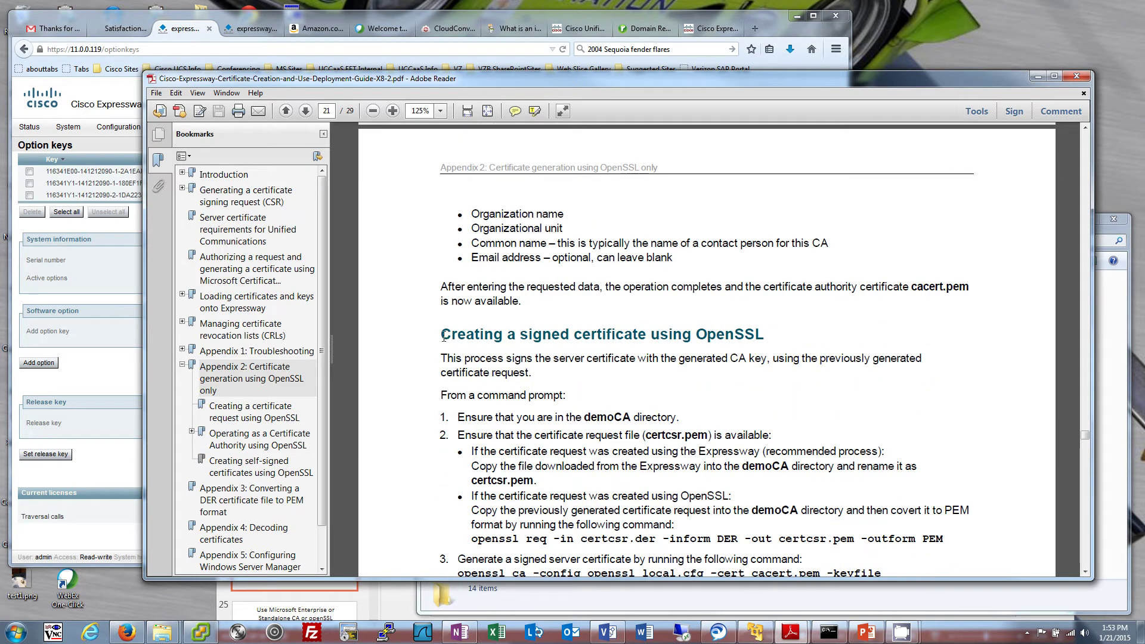
pyautogui.moveTo(442, 337); pyautogui.dragTo(764, 335)
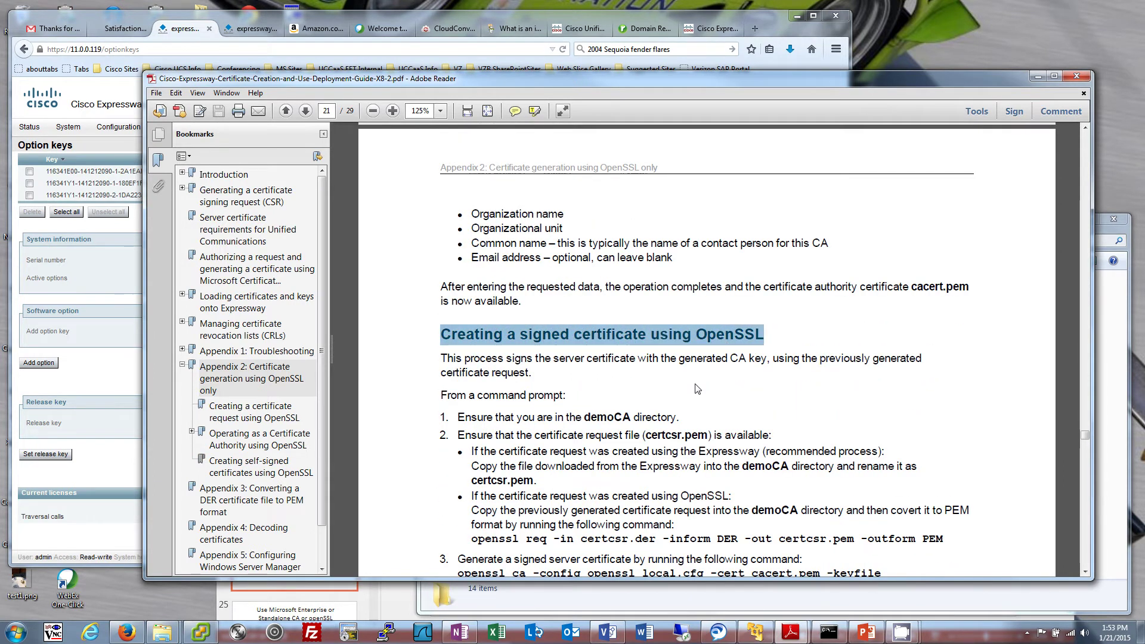
pyautogui.scroll(-4, 697, 389)
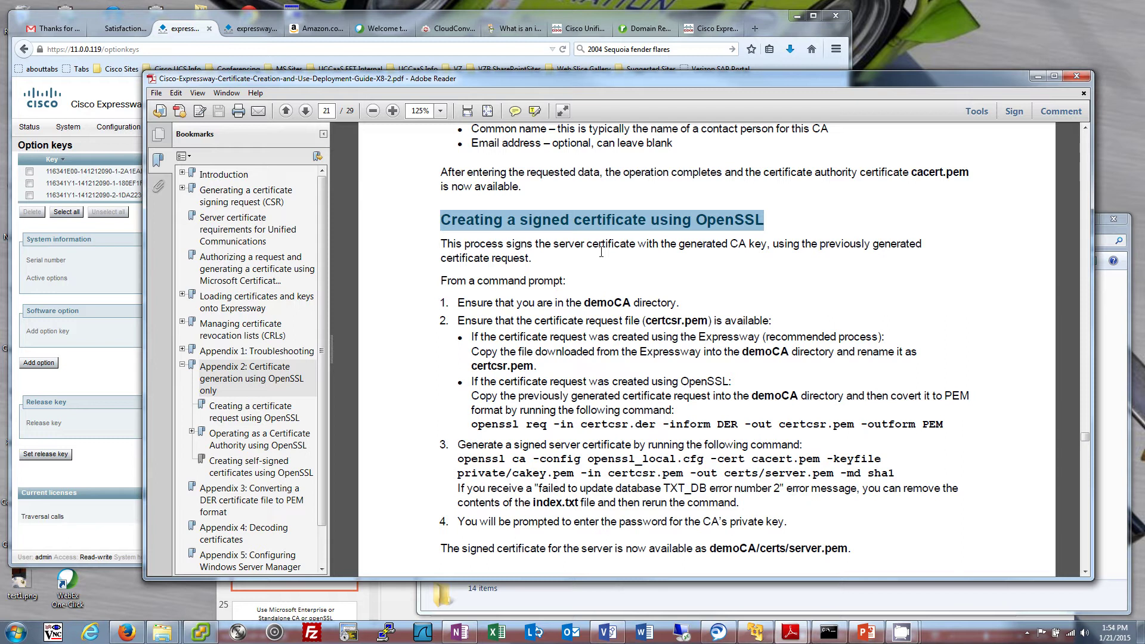
# Highlight the guide's bullet on converting an OpenSSL-created certificate request to PEM format, including its openssl req command
pyautogui.scroll(-2, 573, 400)
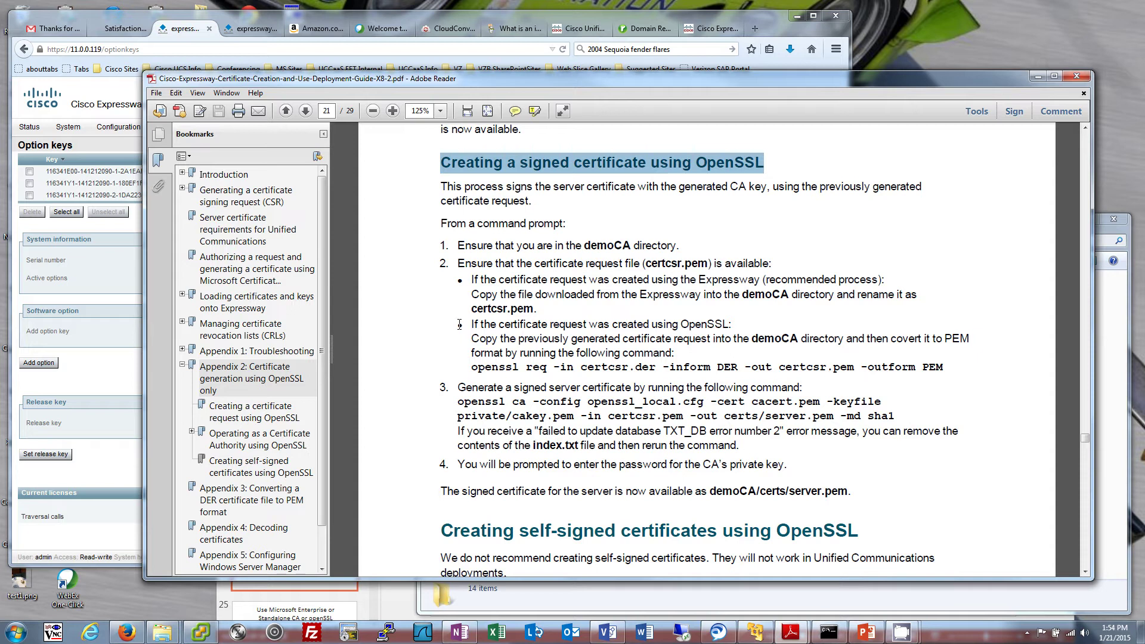
pyautogui.moveTo(459, 326); pyautogui.dragTo(478, 465)
pyautogui.click(740, 368)
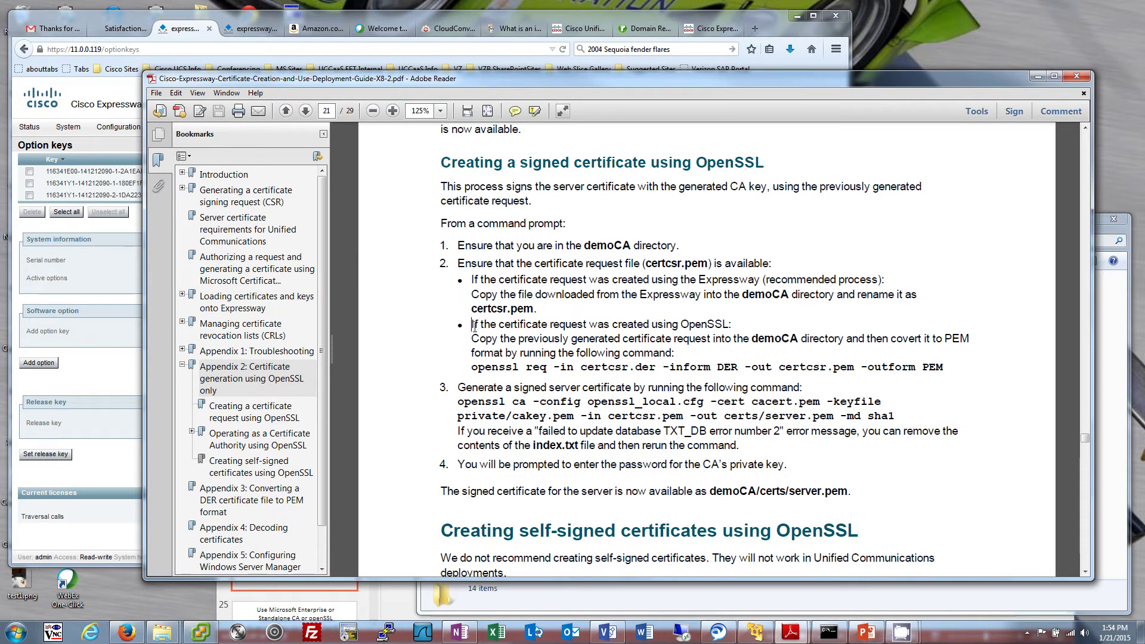
pyautogui.moveTo(472, 324); pyautogui.dragTo(943, 368)
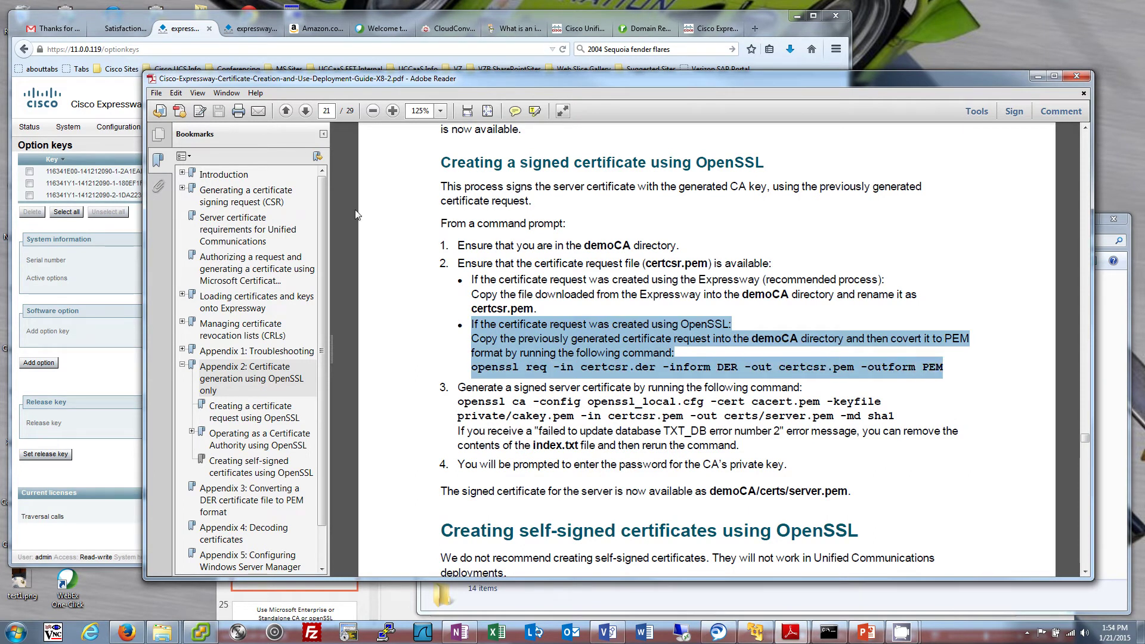
# Switch to the Expressway-C web interface in the browser and open its Server certificate page
pyautogui.click(149, 21)
pyautogui.moveTo(271, 126)
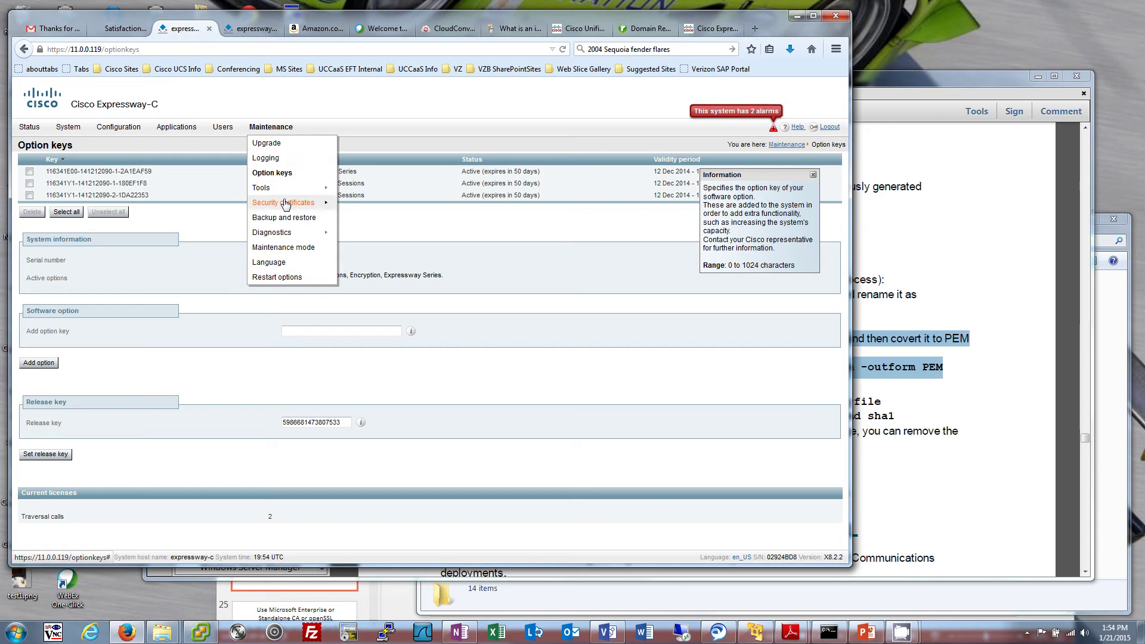
pyautogui.moveTo(287, 205)
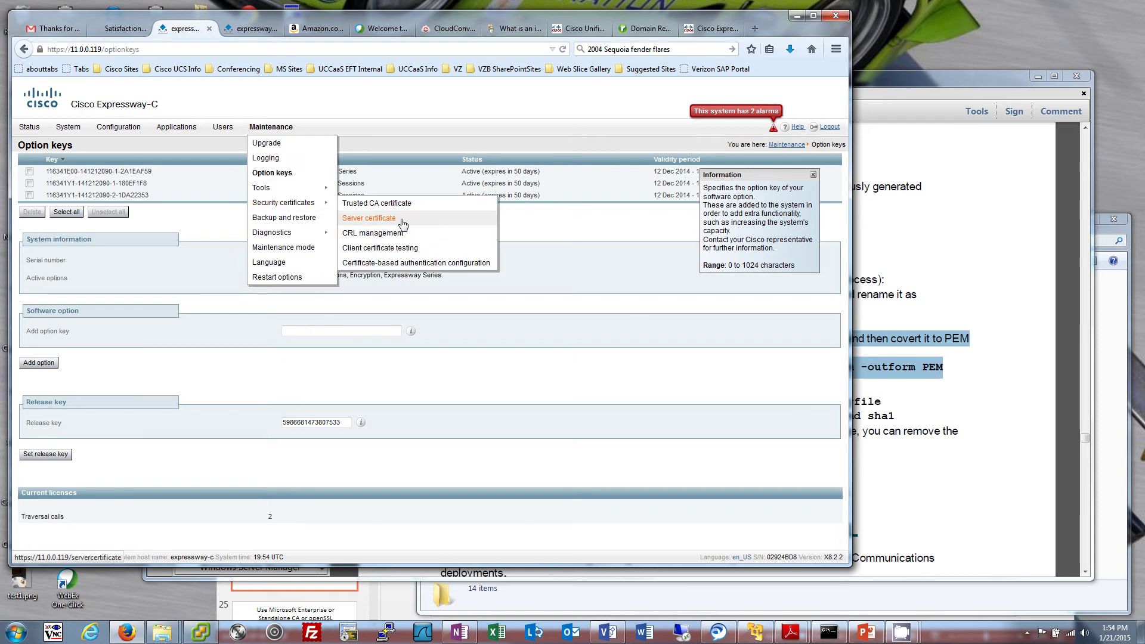
pyautogui.click(368, 217)
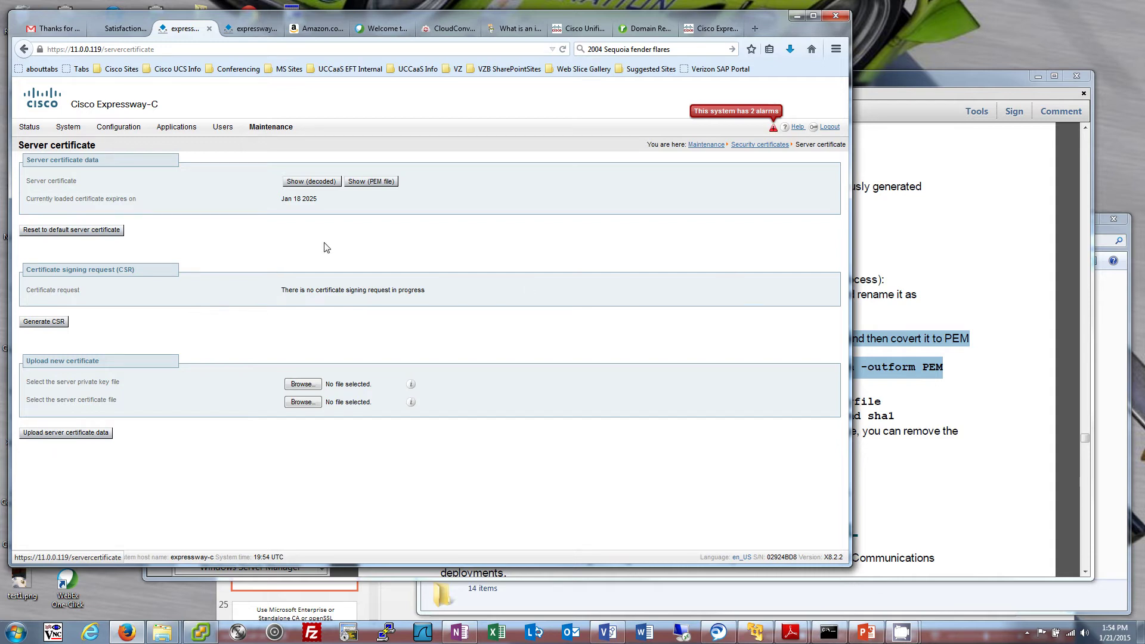
# Open the Trusted CA certificate page on Expressway-C
pyautogui.click(271, 126)
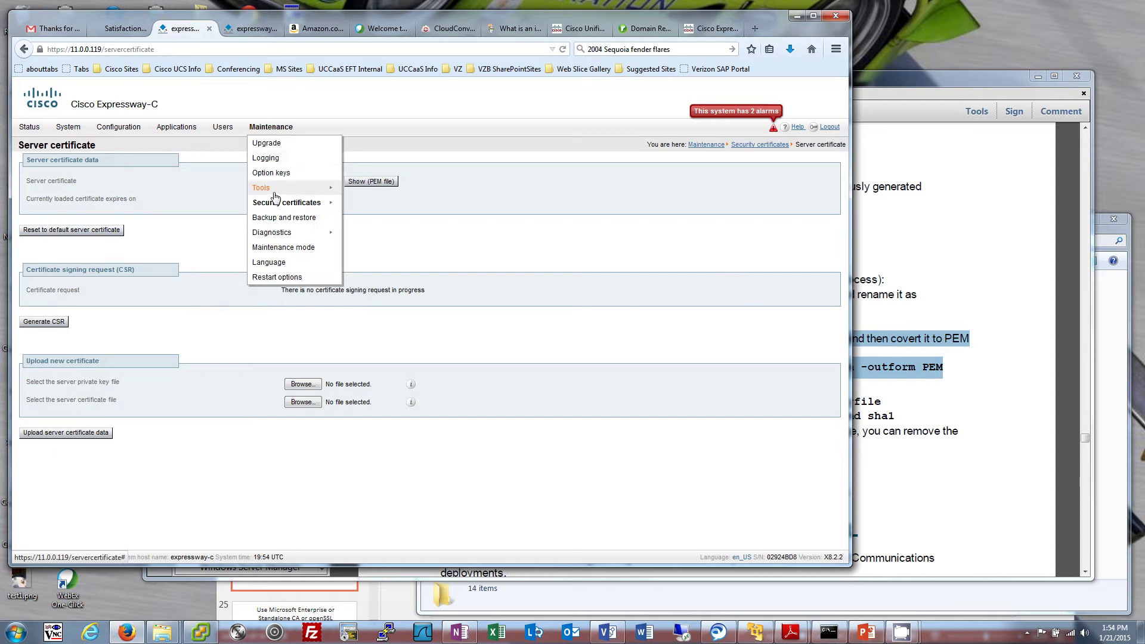
pyautogui.moveTo(274, 191)
pyautogui.moveTo(304, 206)
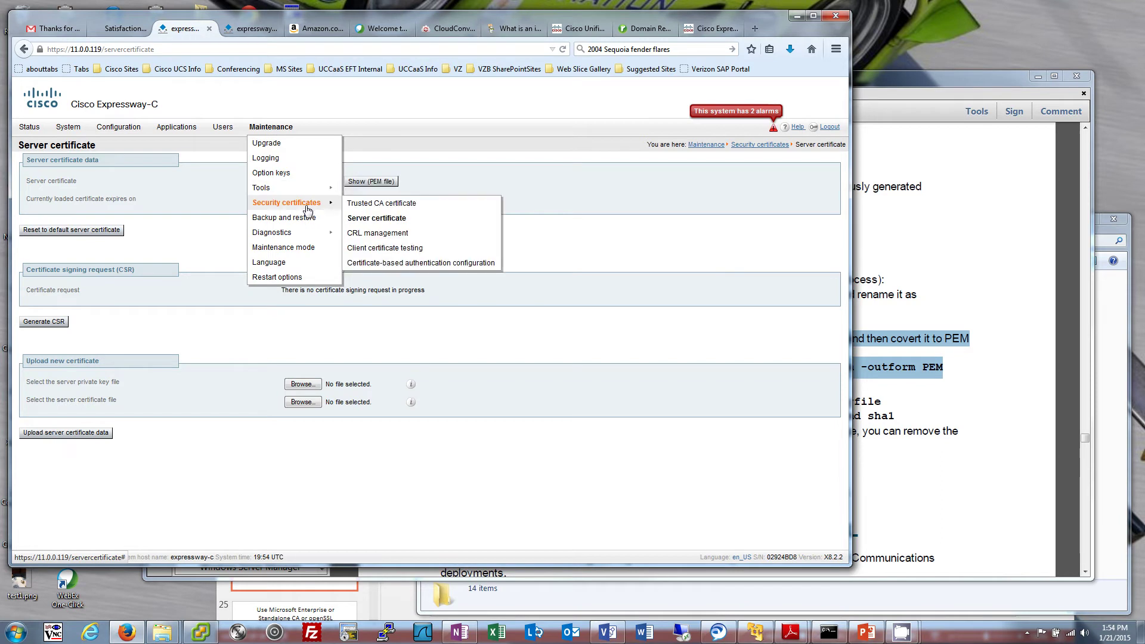
pyautogui.click(380, 206)
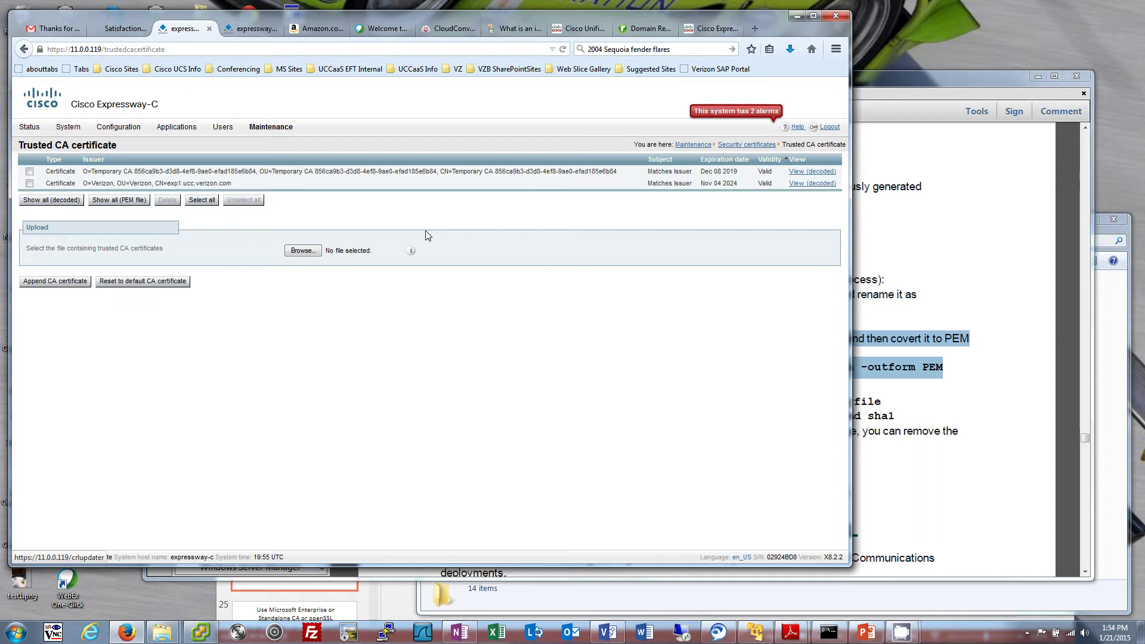
# Try to choose cacert.pem from the demoCA folder as the trusted CA certificate file for upload
pyautogui.click(302, 251)
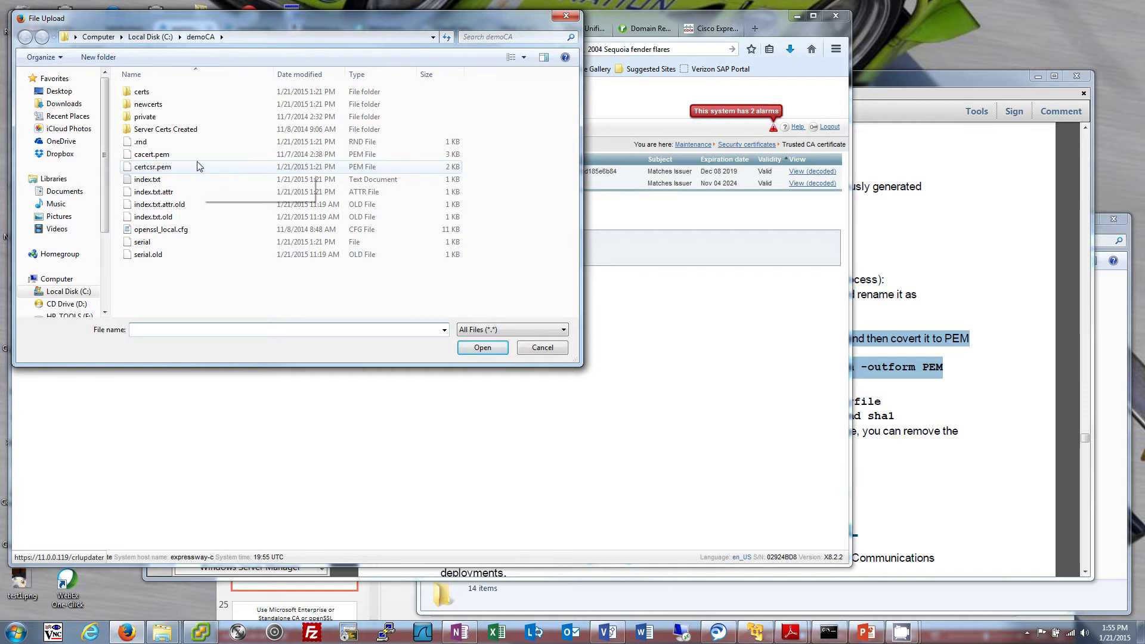
pyautogui.click(160, 159)
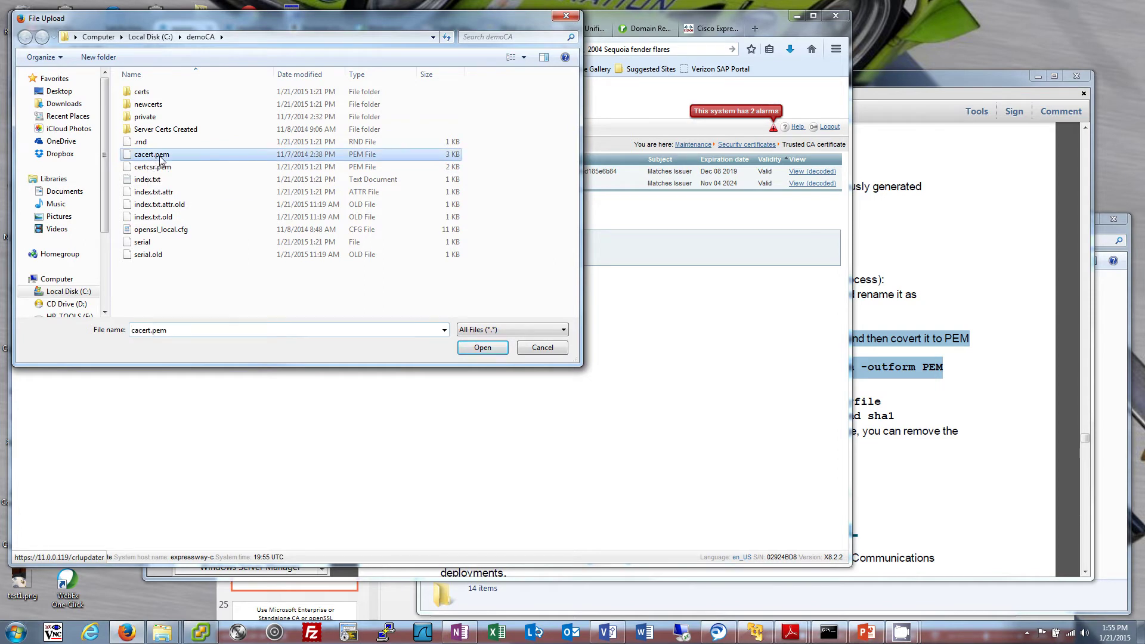
pyautogui.click(549, 351)
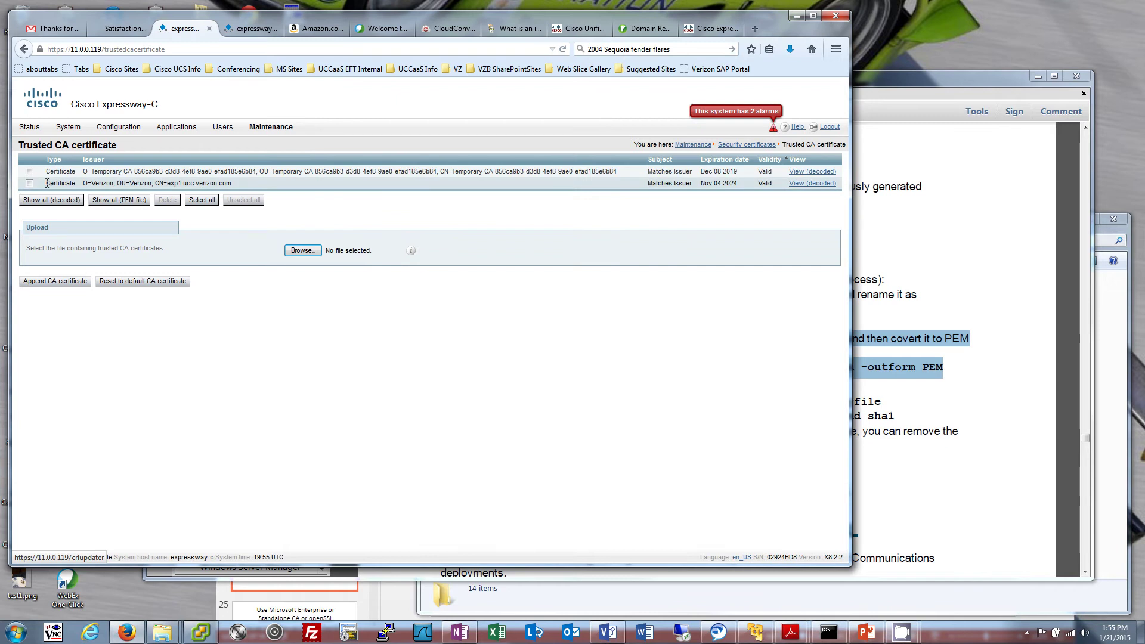
# Examine the Verizon-issued entry in the Expressway-C trusted CA list by highlighting its issuer details
pyautogui.moveTo(48, 183); pyautogui.dragTo(269, 185)
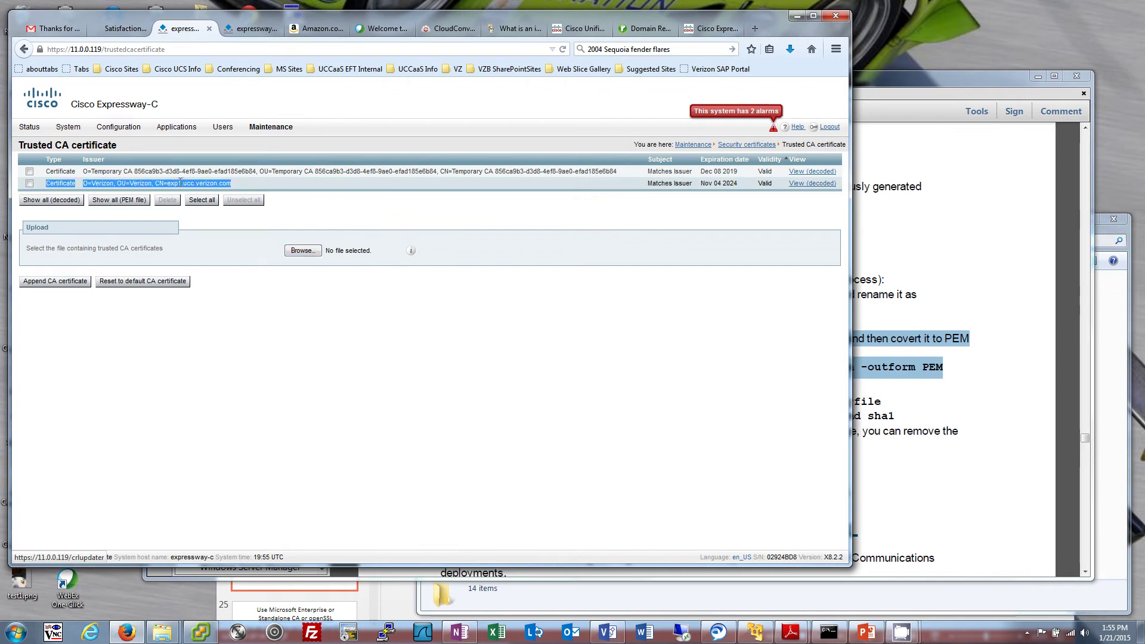
pyautogui.click(213, 185)
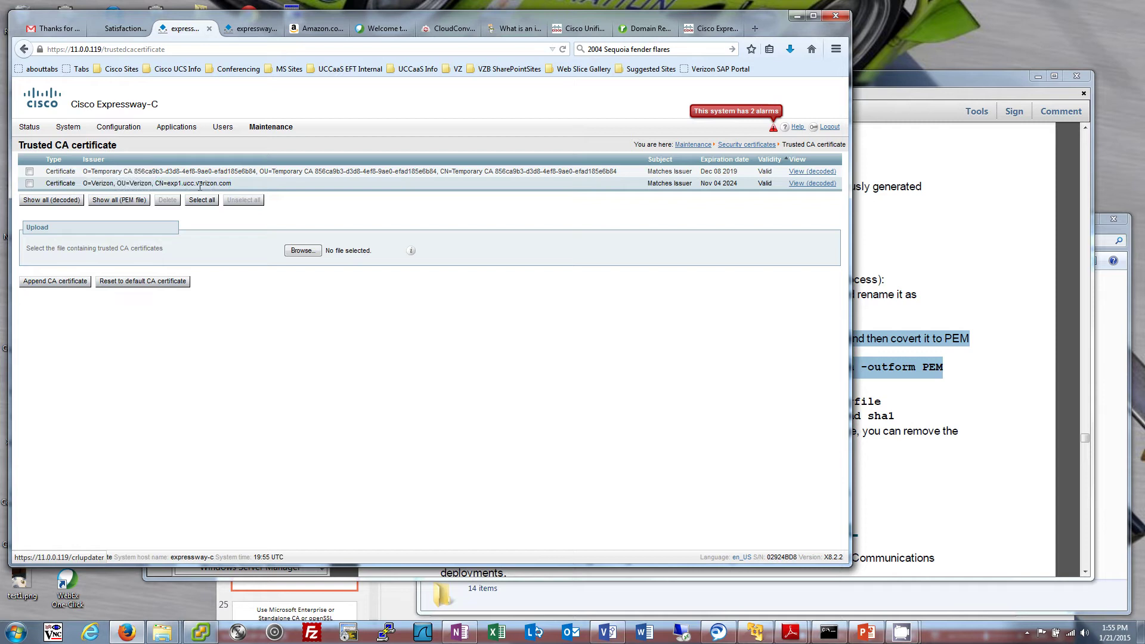
pyautogui.moveTo(229, 182); pyautogui.dragTo(89, 184)
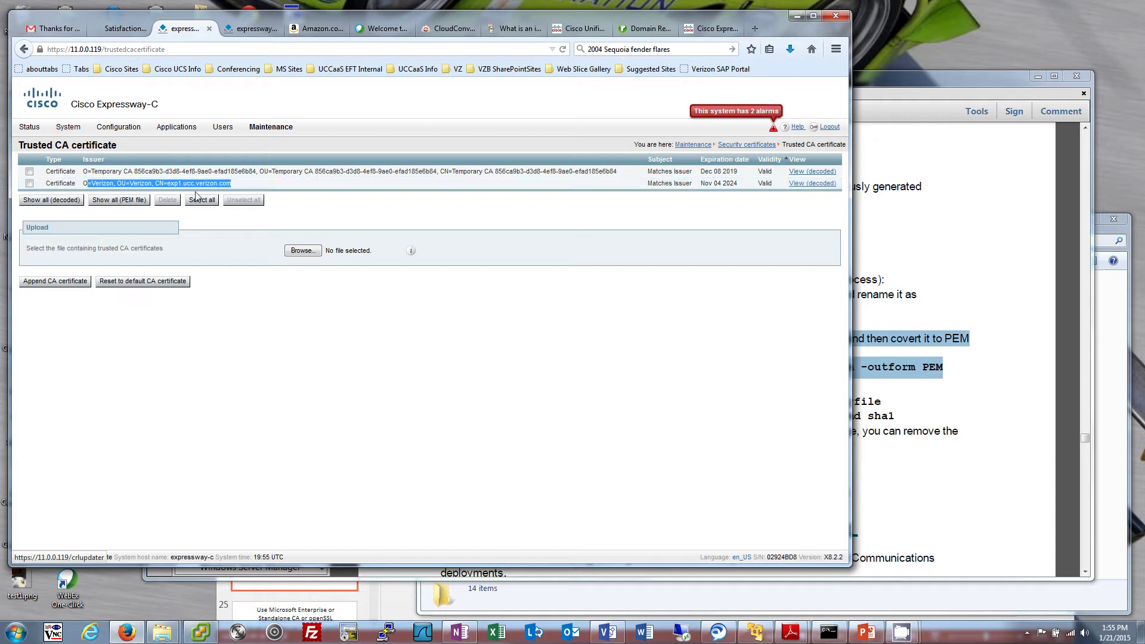
pyautogui.click(212, 186)
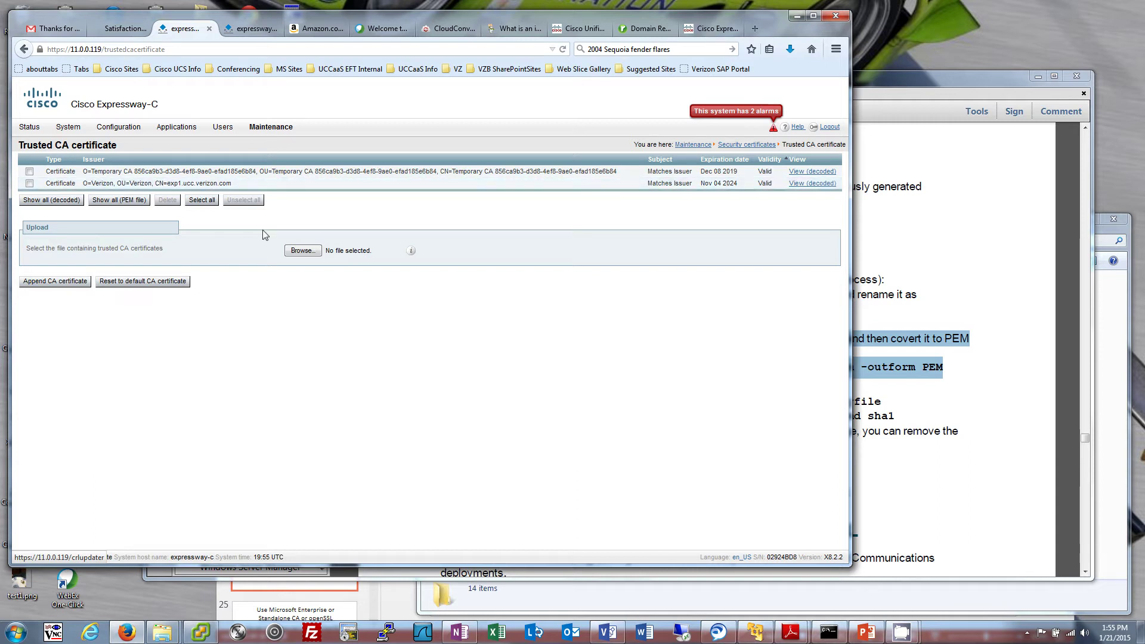
# Switch to the Expressway-E web interface and open its Trusted CA certificate page
pyautogui.click(251, 31)
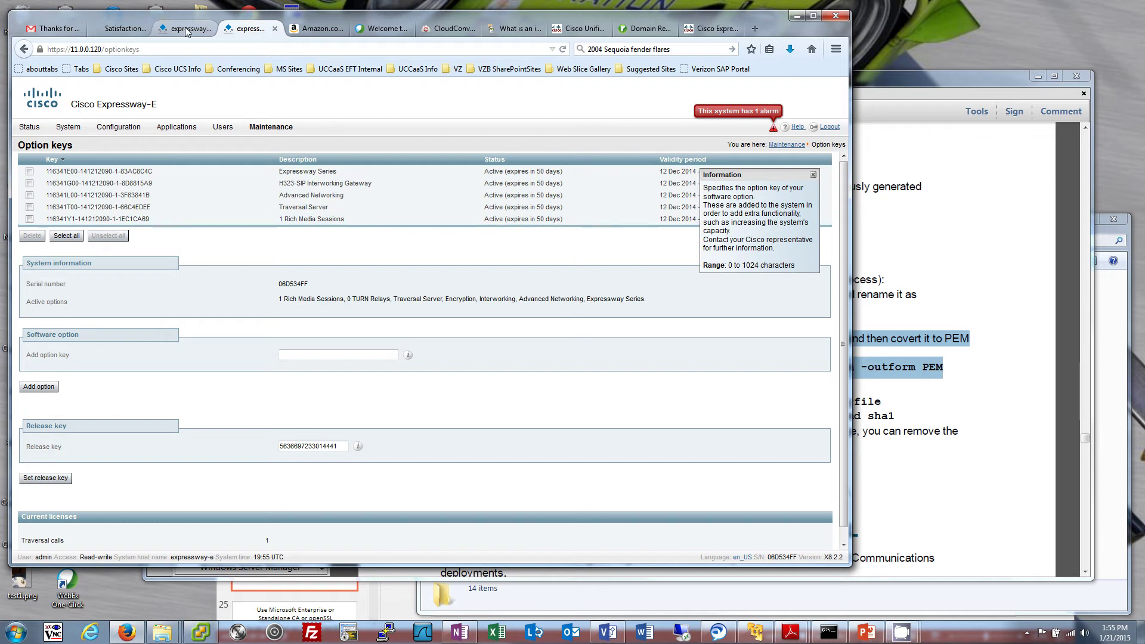
pyautogui.moveTo(275, 132)
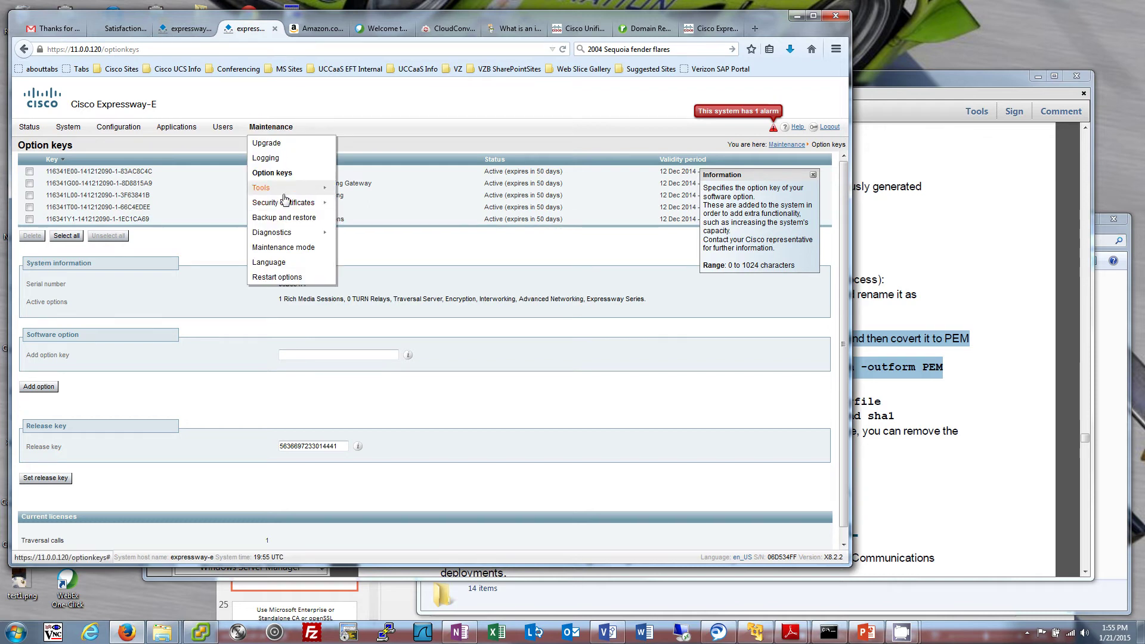
pyautogui.moveTo(288, 203)
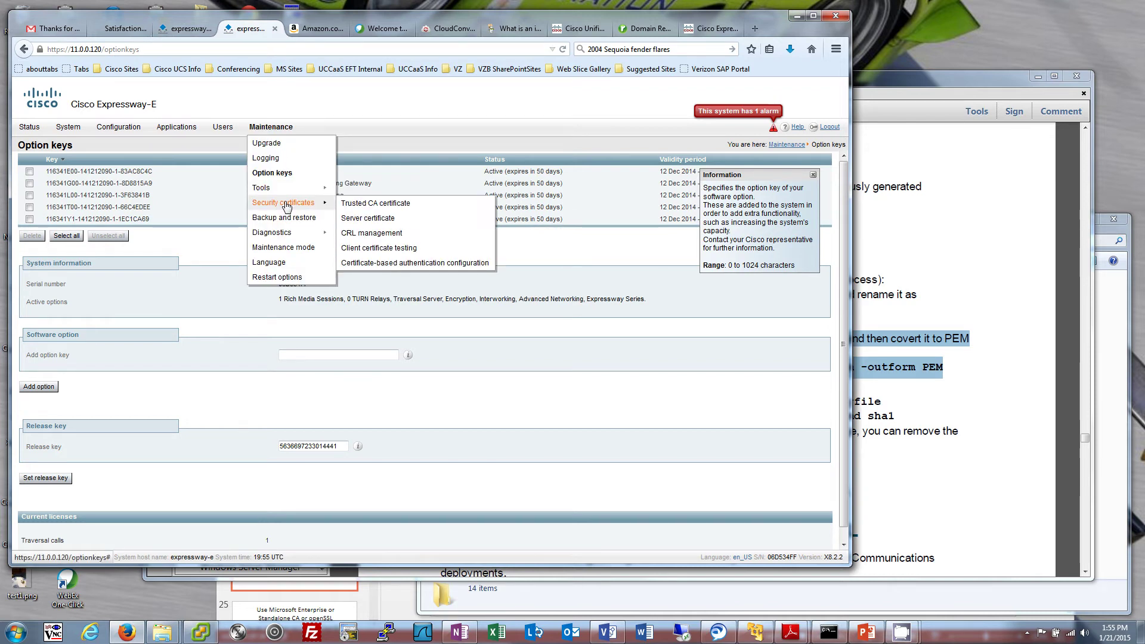
pyautogui.click(374, 203)
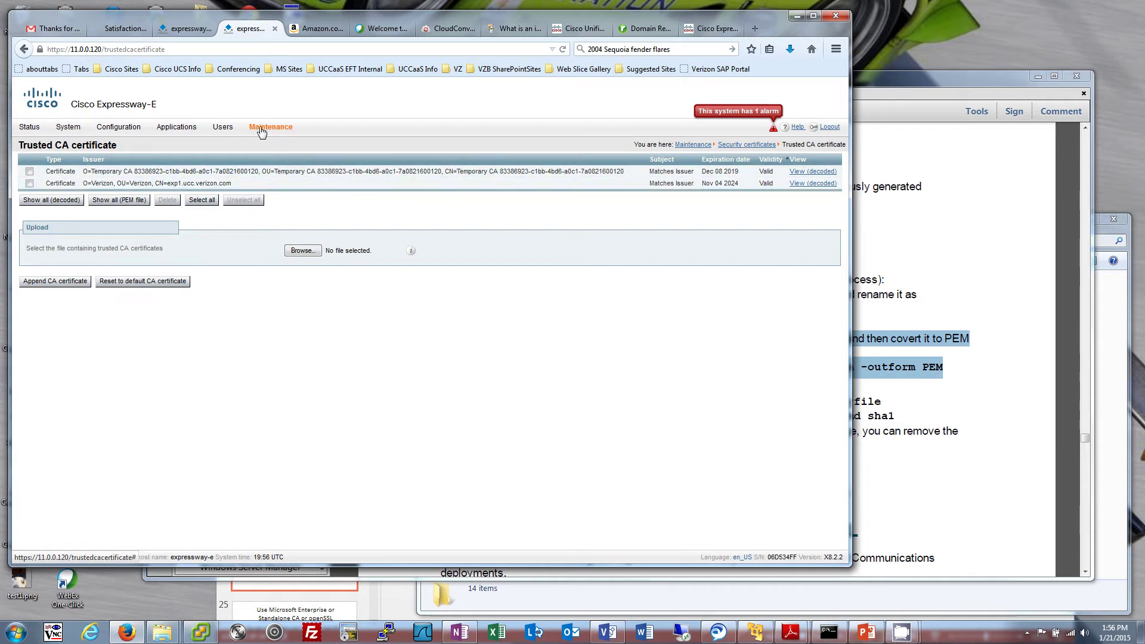
# Open the Server certificate page on Expressway-E
pyautogui.moveTo(268, 127)
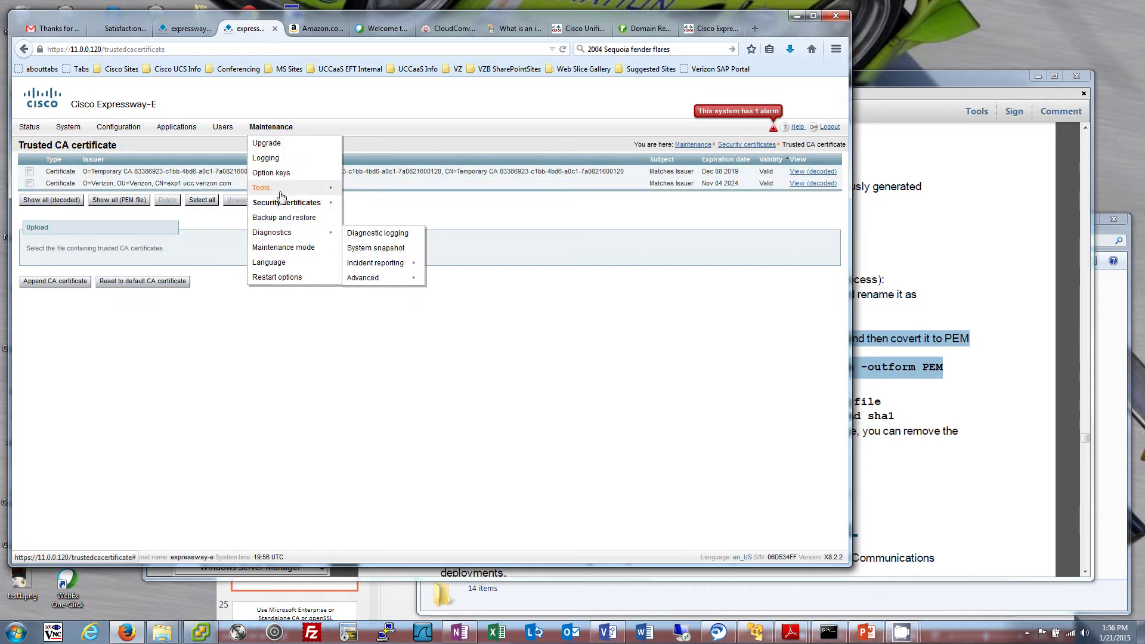
pyautogui.moveTo(281, 195)
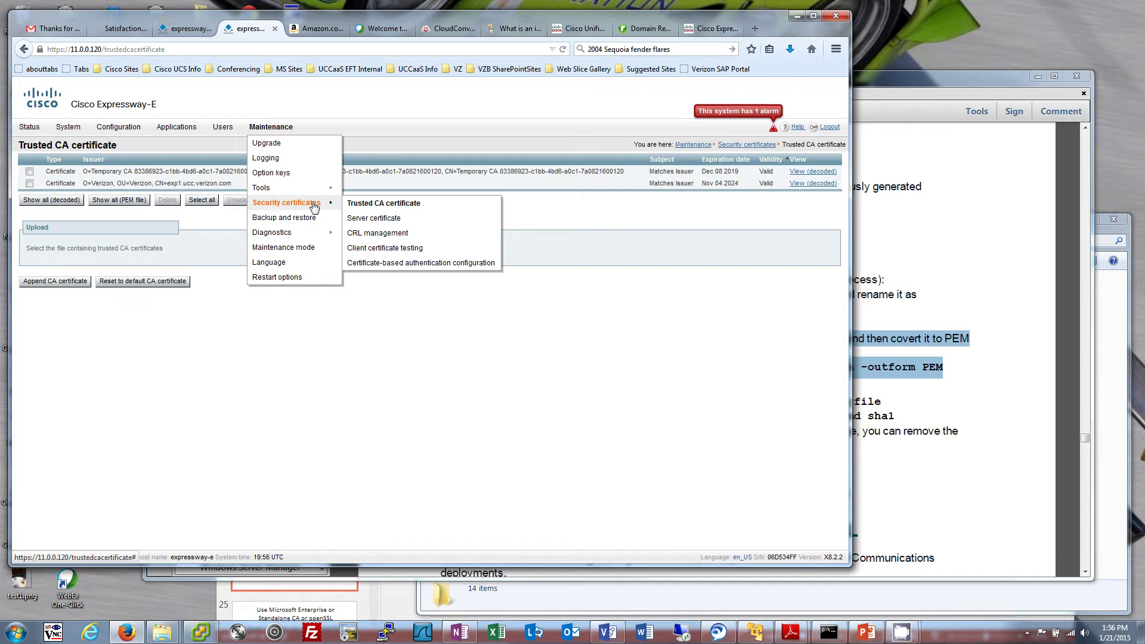
pyautogui.click(385, 222)
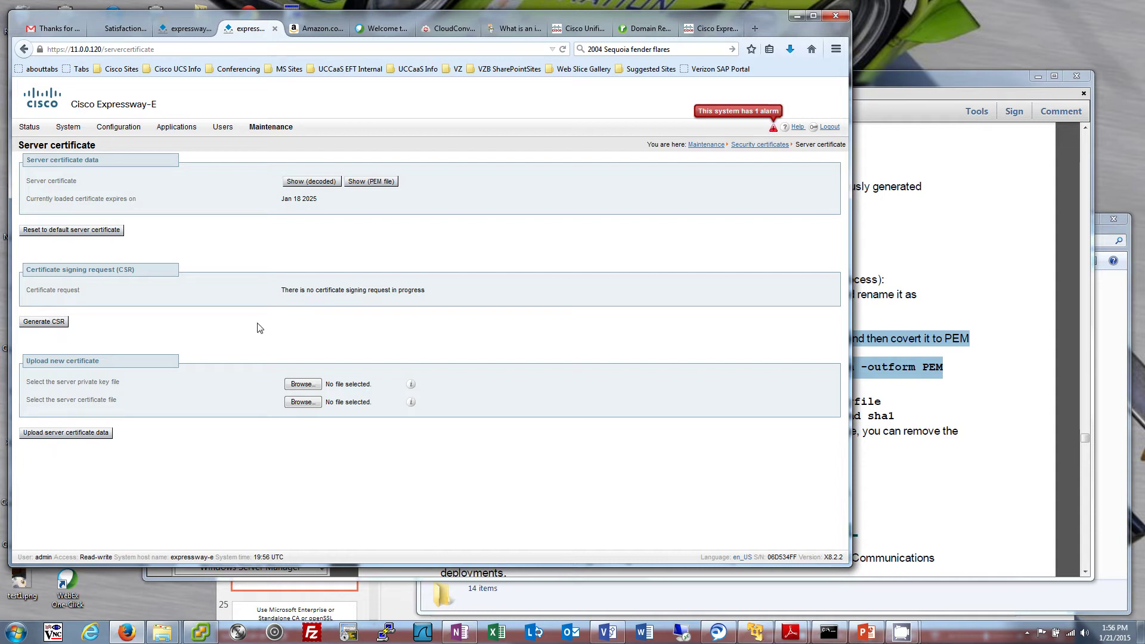
# Highlight the guide's requirement for the certcsr.pem request file, and select that file in the C:\demoCA folder
pyautogui.click(969, 294)
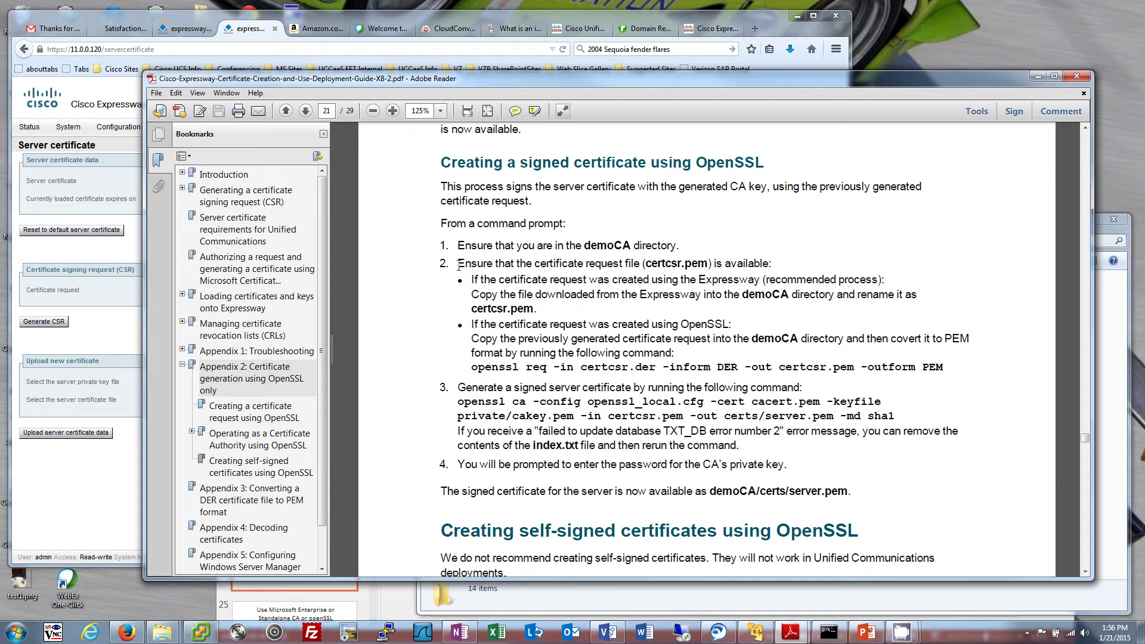
pyautogui.moveTo(458, 266); pyautogui.dragTo(722, 263)
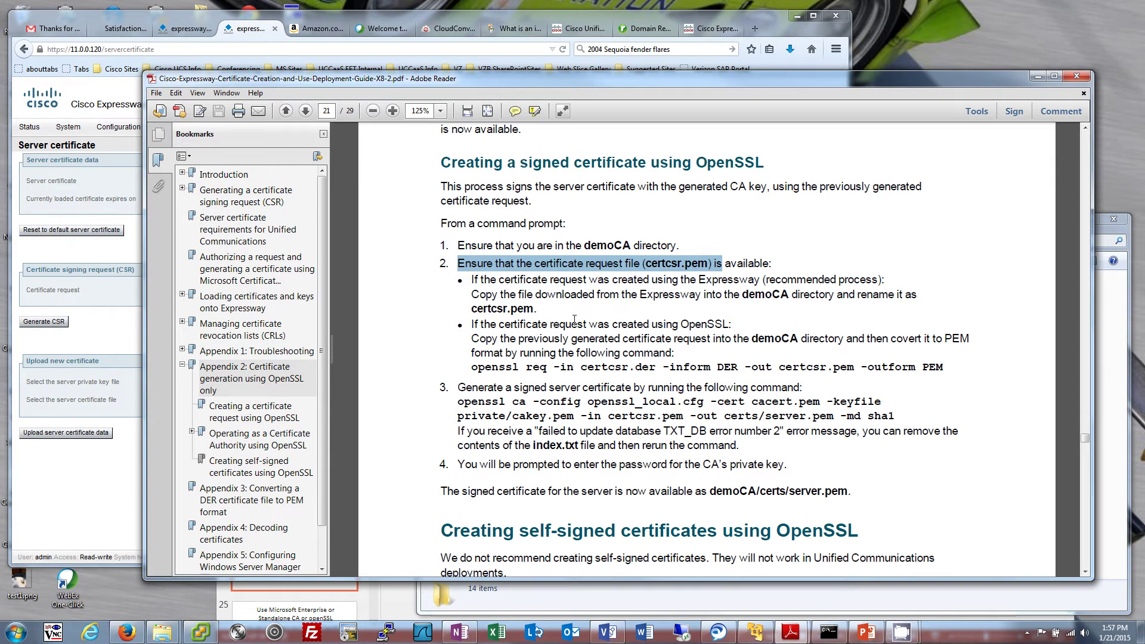
pyautogui.click(163, 632)
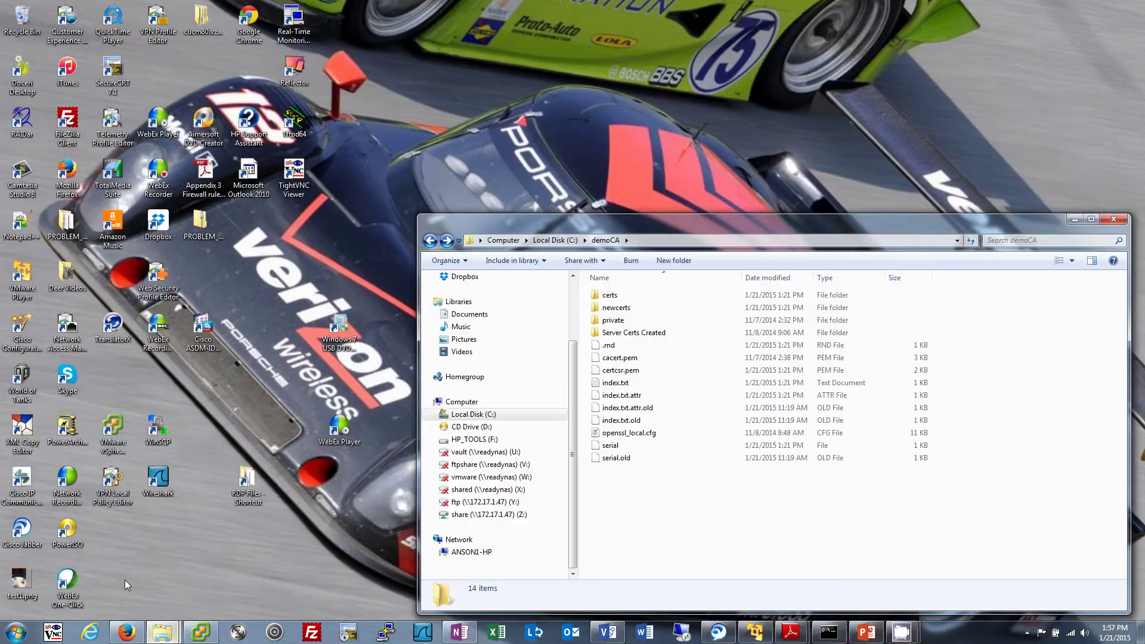
pyautogui.click(124, 580)
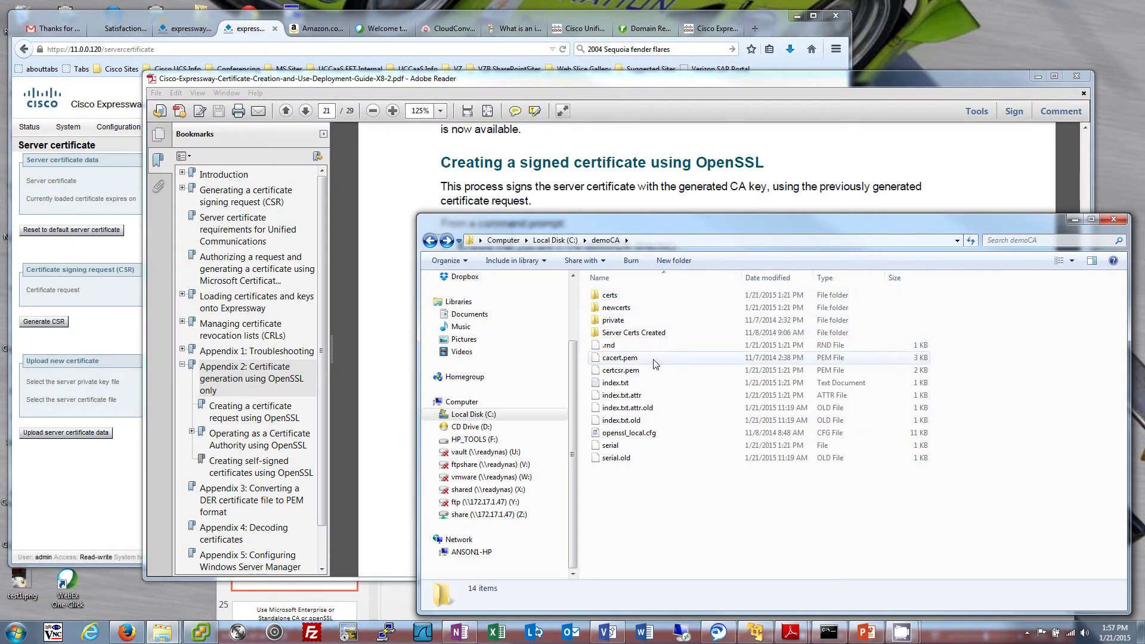
pyautogui.click(632, 371)
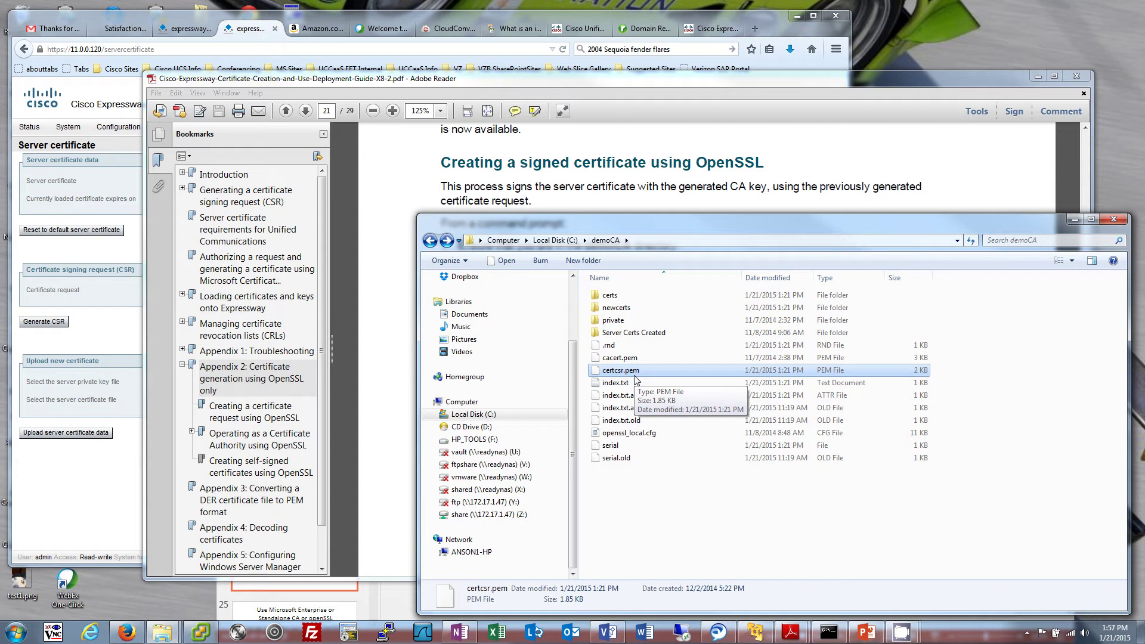
# Switch to the Command Prompt and recall the openssl ca command that signs certcsr.pem into certs/server.pem with sha1
pyautogui.click(380, 13)
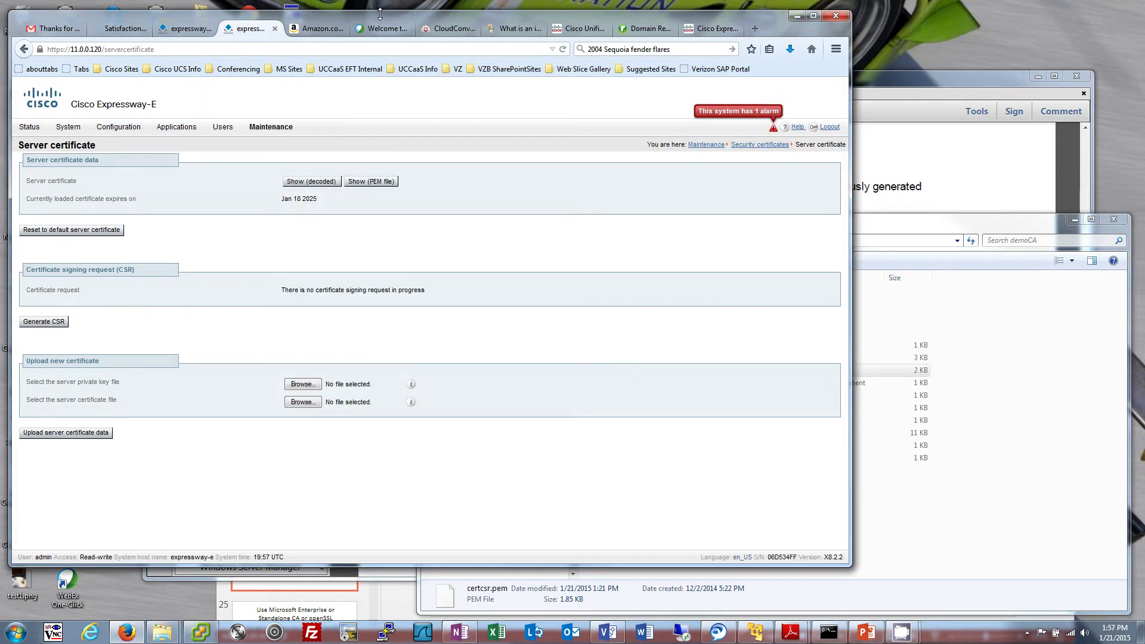
pyautogui.click(666, 393)
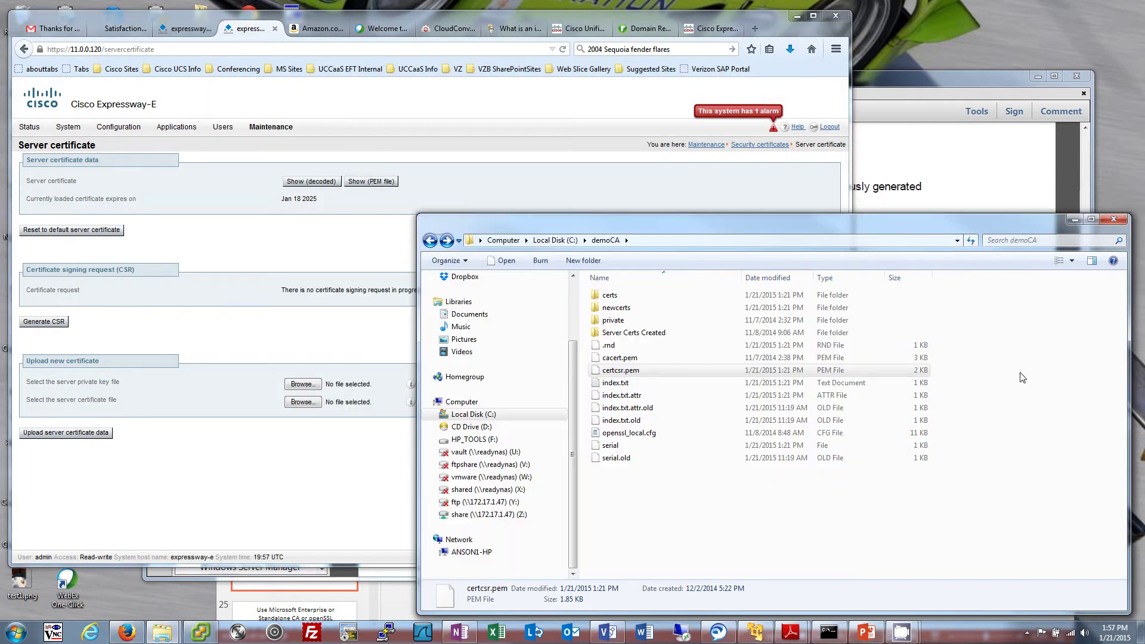
pyautogui.click(828, 631)
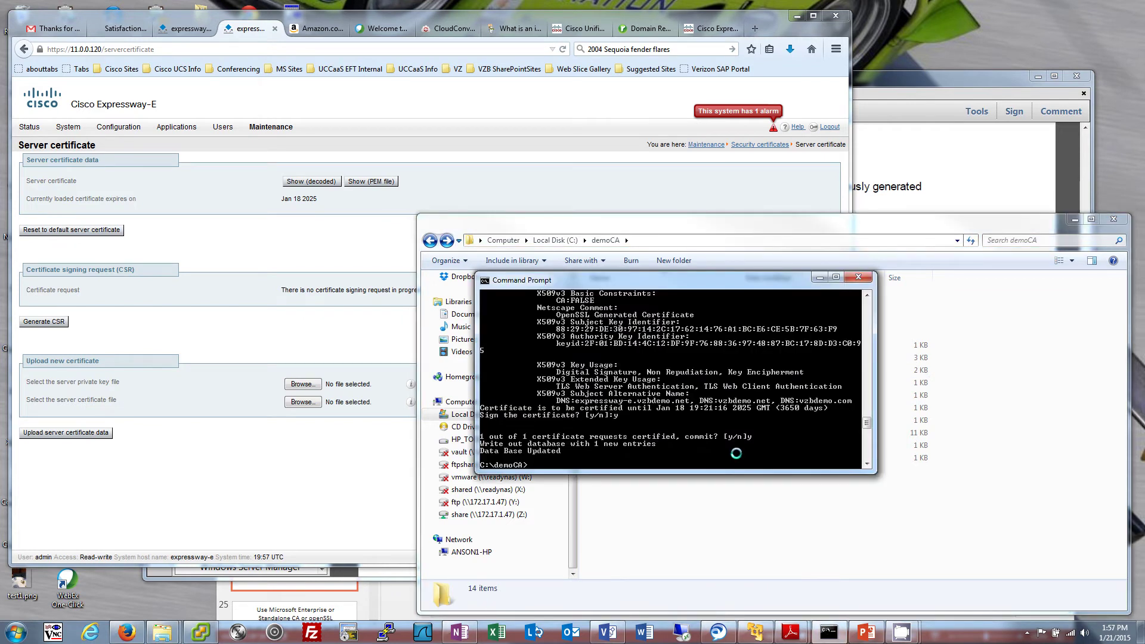
pyautogui.press('Up')
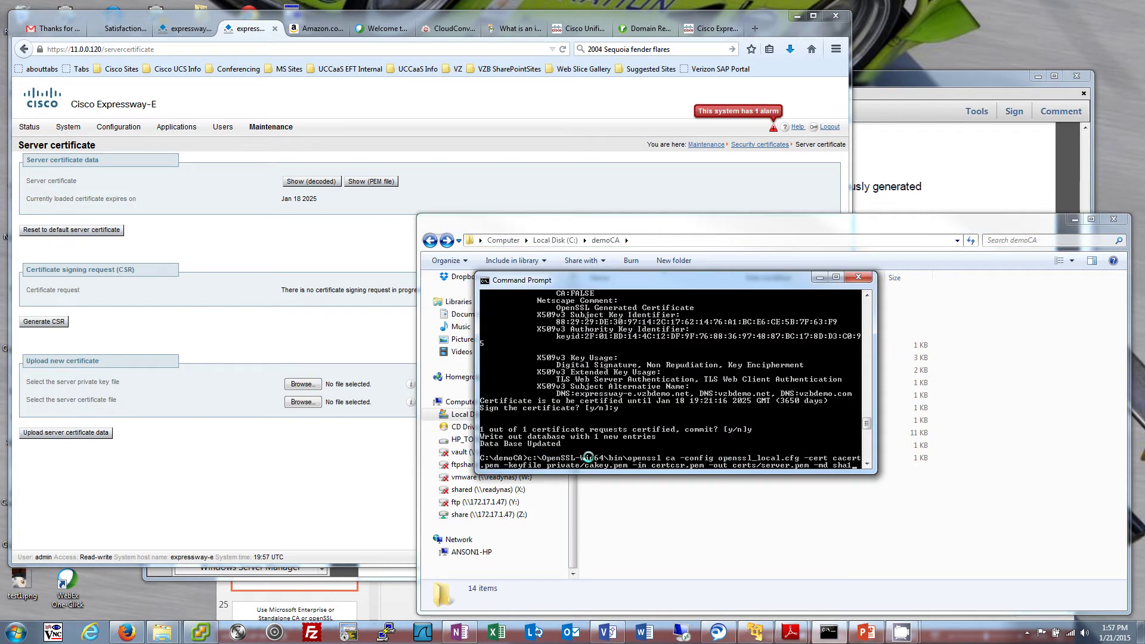
# Return to the demoCA folder in the file manager and open its certs subfolder to view the signed certificates
pyautogui.click(969, 164)
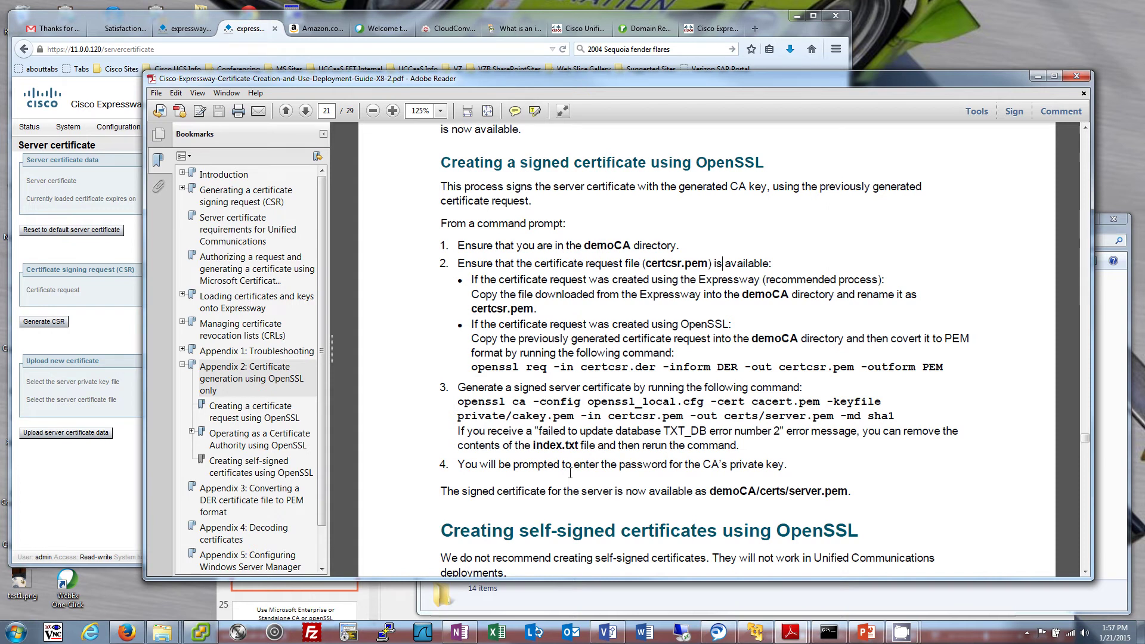
pyautogui.click(1116, 332)
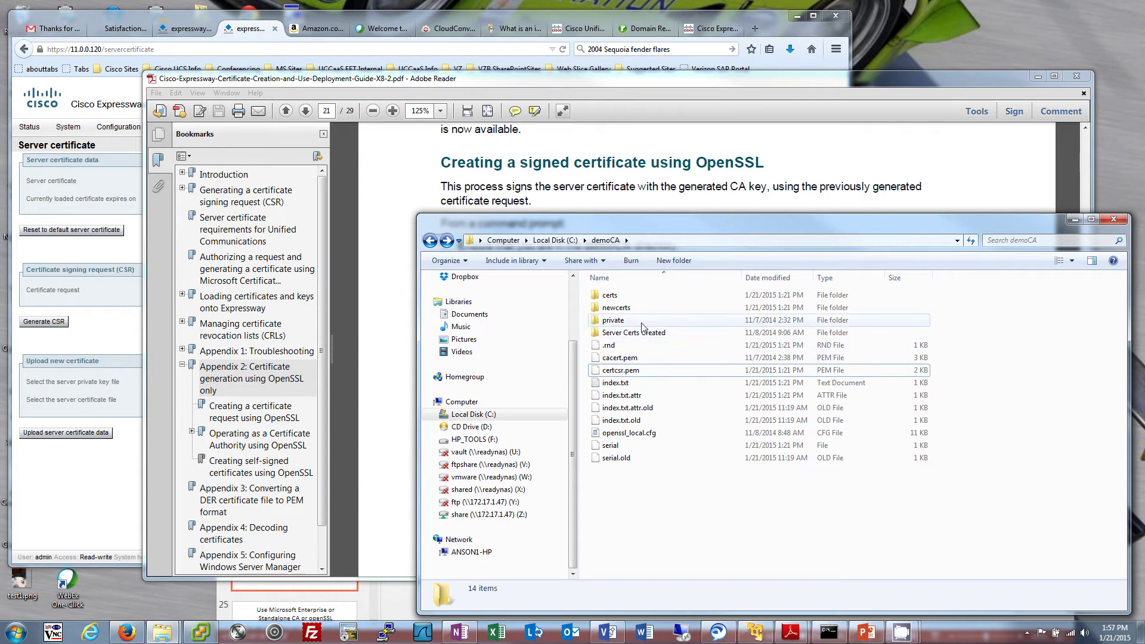
pyautogui.doubleClick(640, 295)
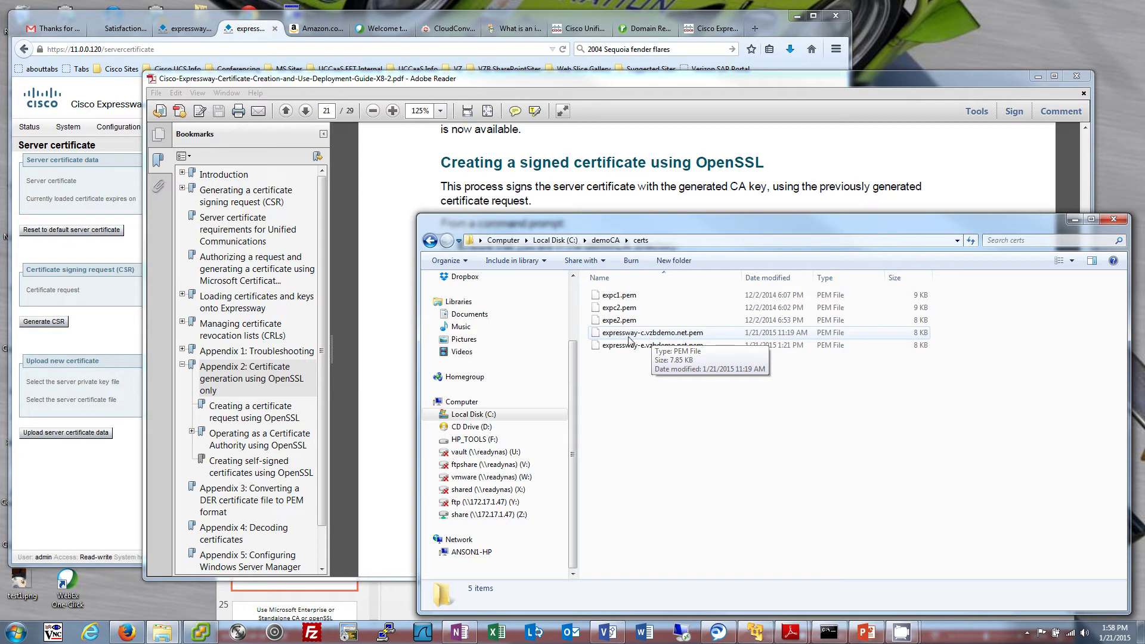
# Highlight the guide's signed certificate path demoCA/certs/server.pem, and return to the C:\demoCA\certs folder in the file manager
pyautogui.click(759, 181)
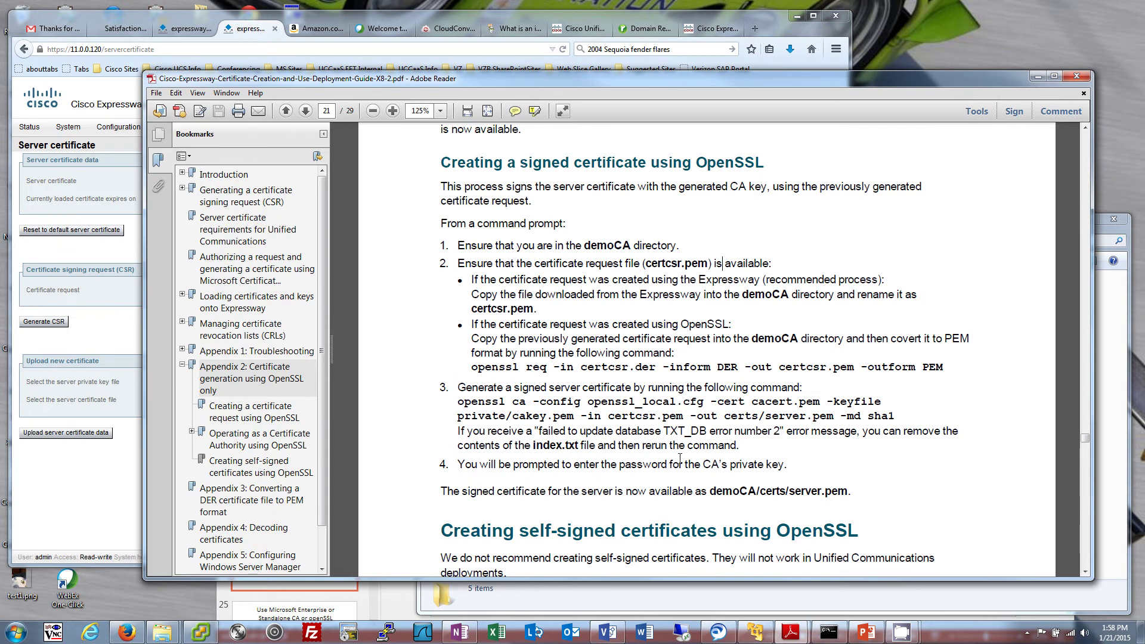
pyautogui.moveTo(709, 492); pyautogui.dragTo(855, 480)
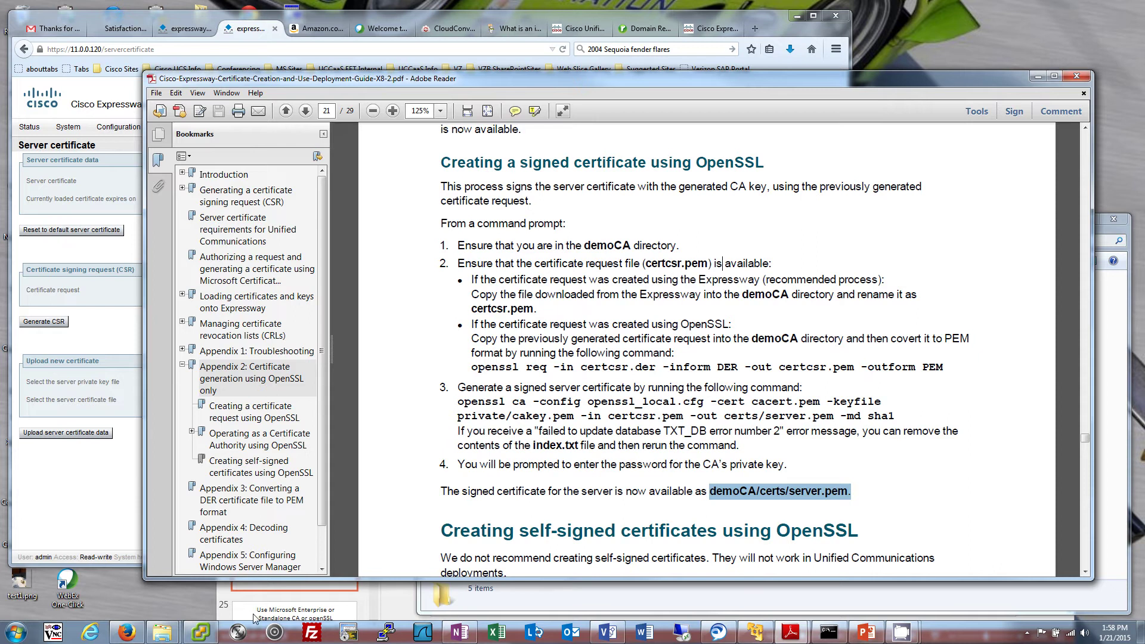
pyautogui.moveTo(162, 633)
pyautogui.click(188, 613)
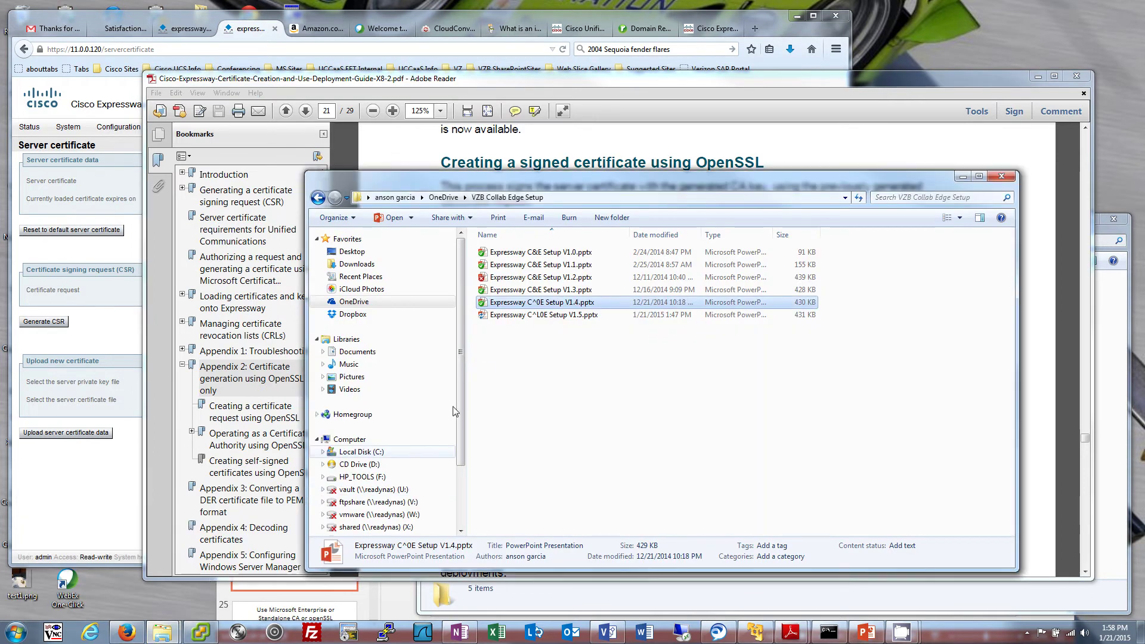
pyautogui.click(132, 585)
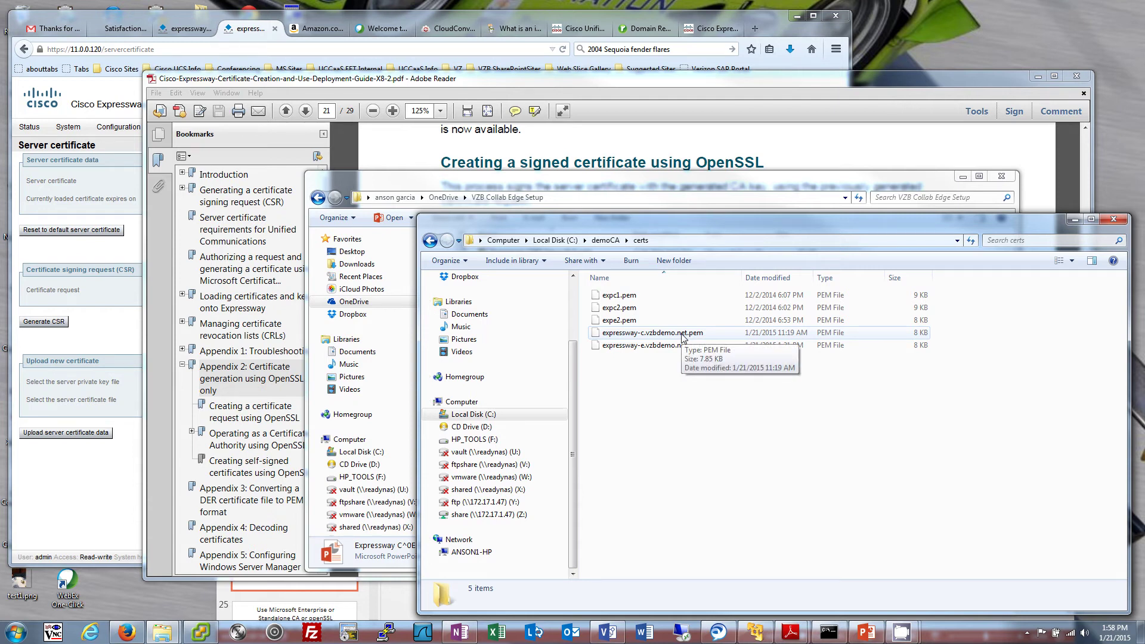
# Switch to the browser and open the Generate CSR form from the Expressway-E Server certificate page
pyautogui.click(332, 20)
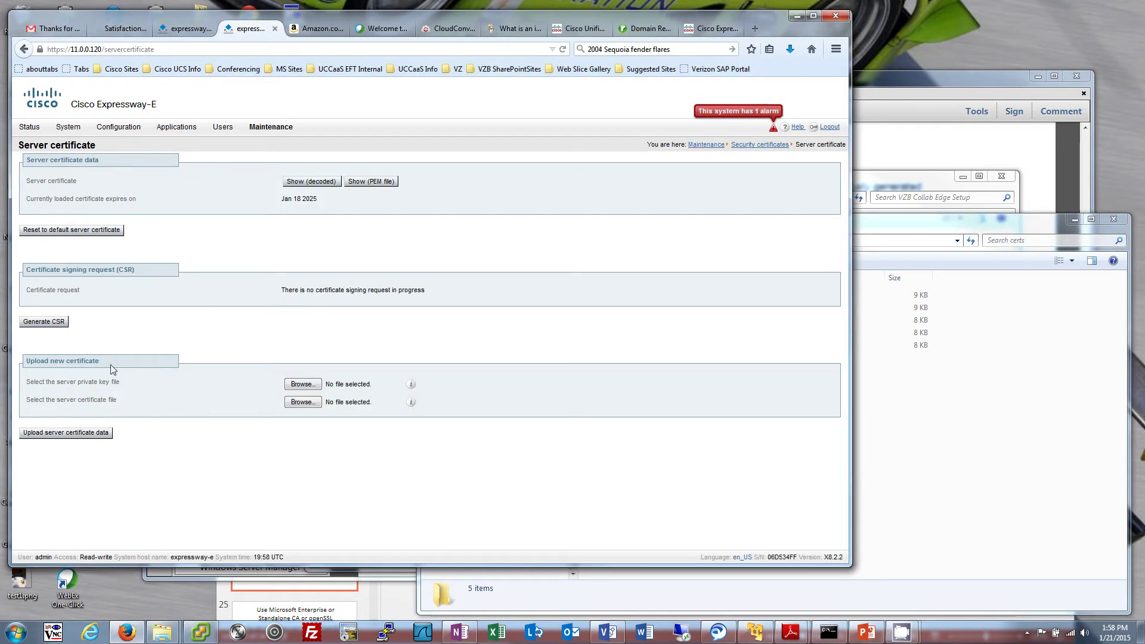
pyautogui.click(51, 322)
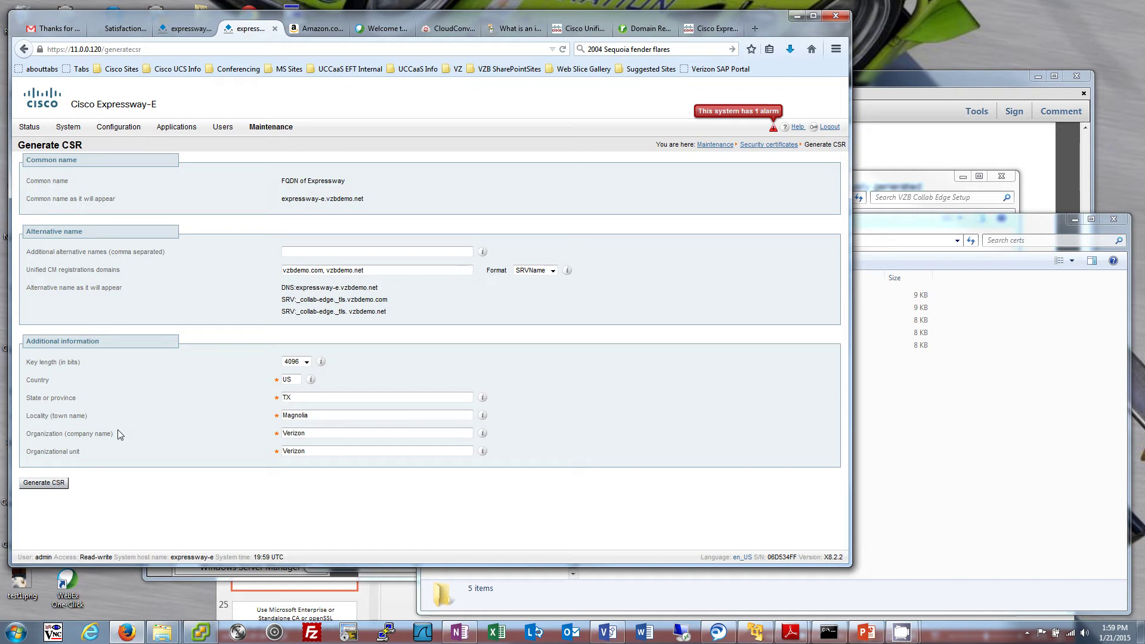
pyautogui.moveTo(259, 131)
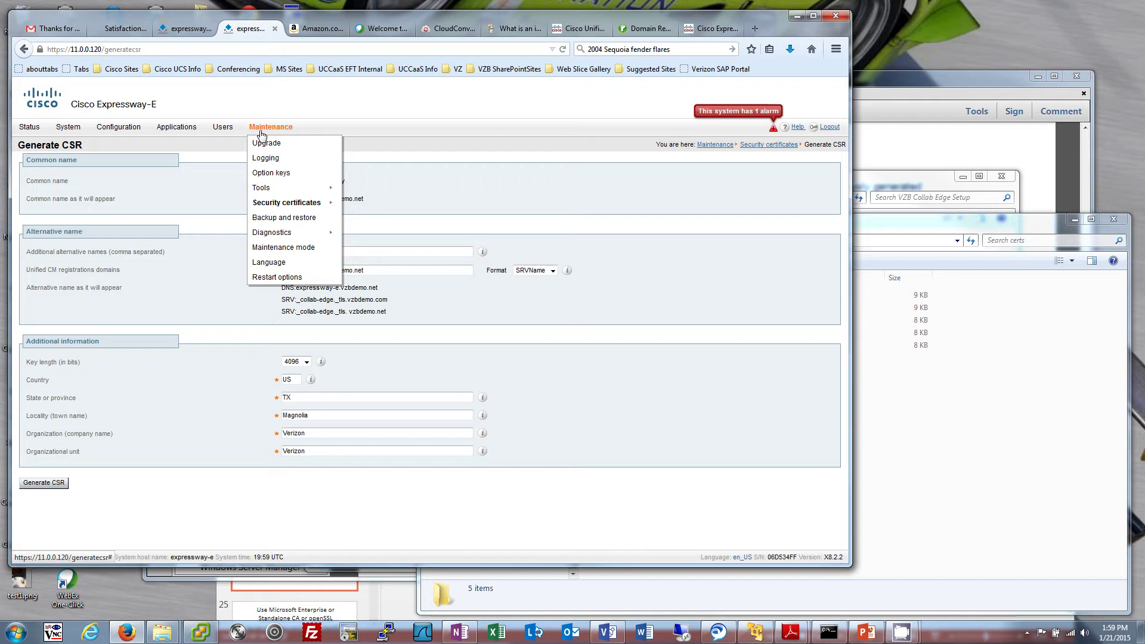
pyautogui.moveTo(261, 190)
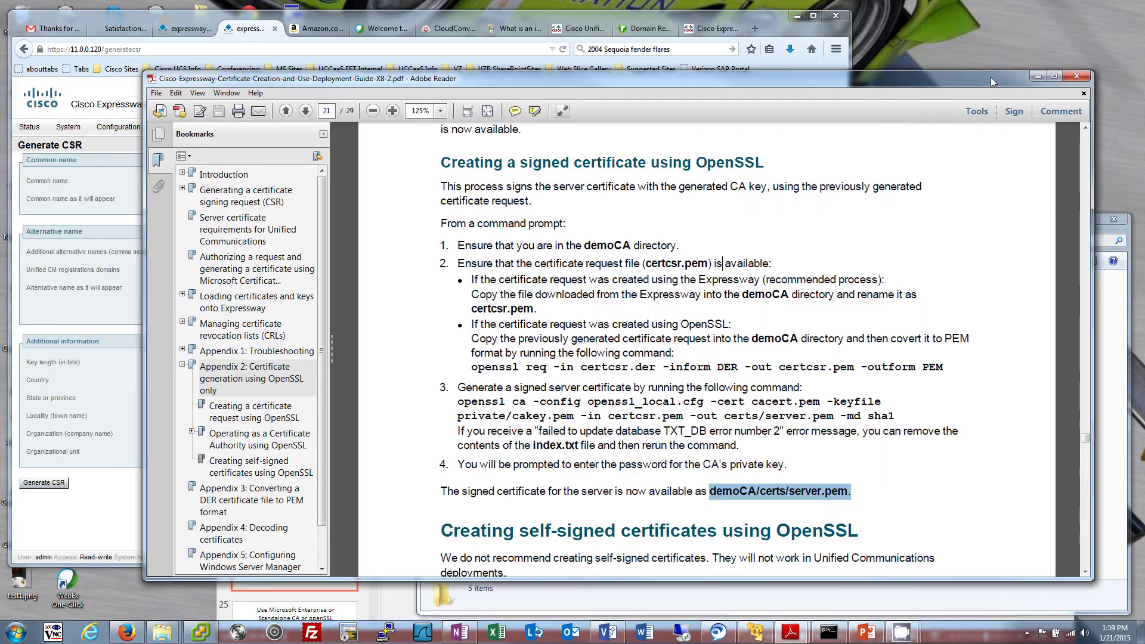
# Switch to PowerPoint, highlight "Install the CA root Cert" on the Create Certs for C&E slide, and minimize the certs folder window
pyautogui.click(990, 77)
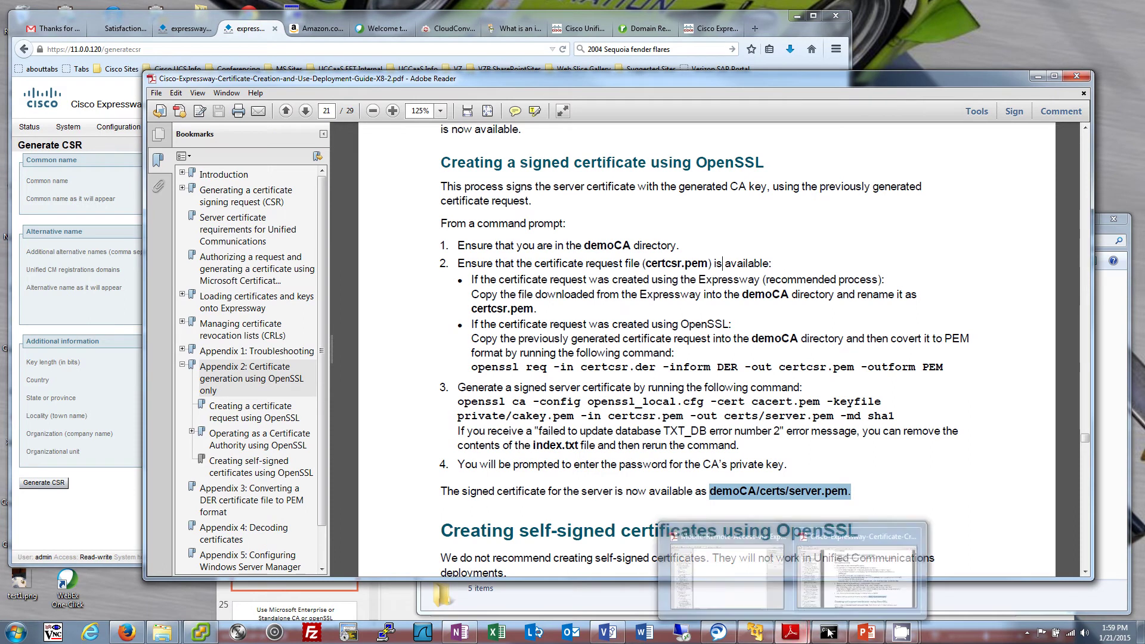
pyautogui.click(862, 624)
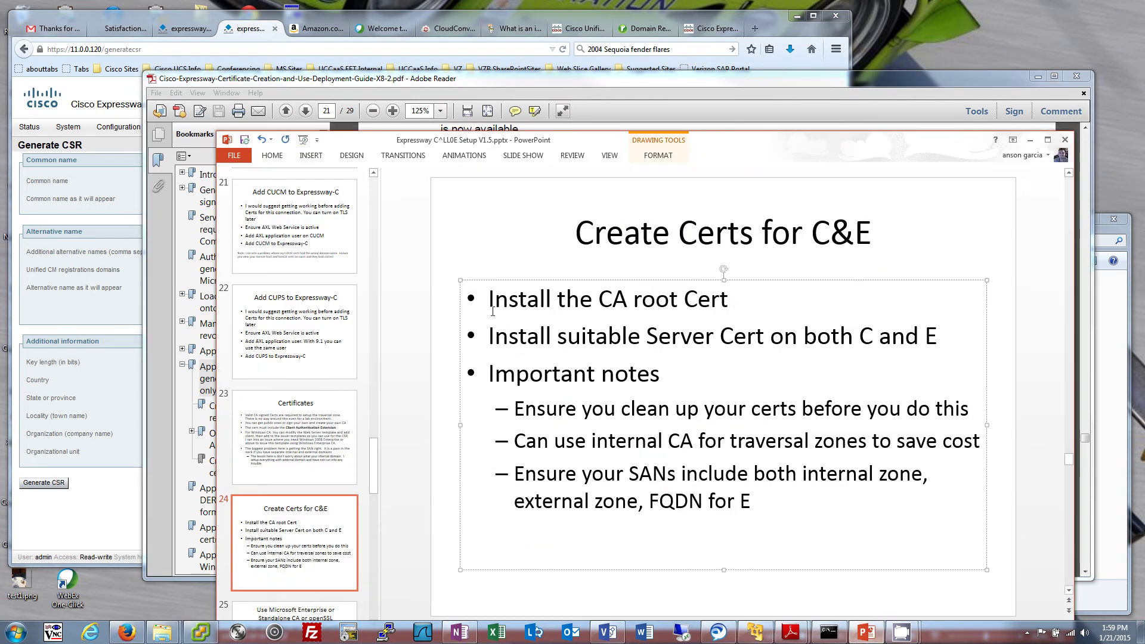
pyautogui.moveTo(488, 307); pyautogui.dragTo(730, 305)
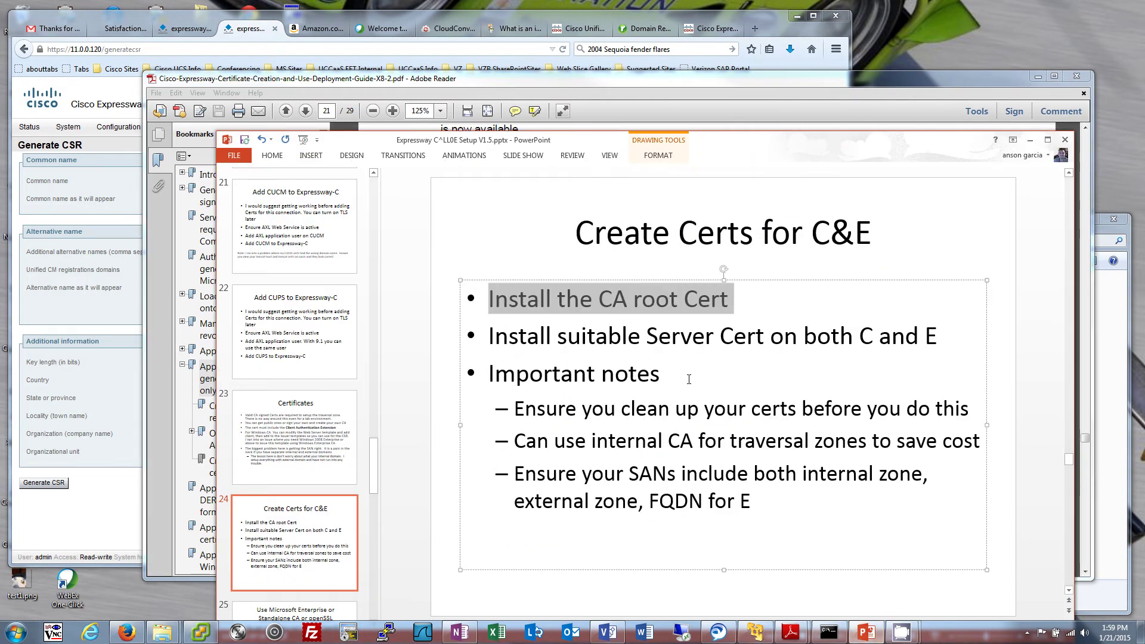
pyautogui.click(1111, 329)
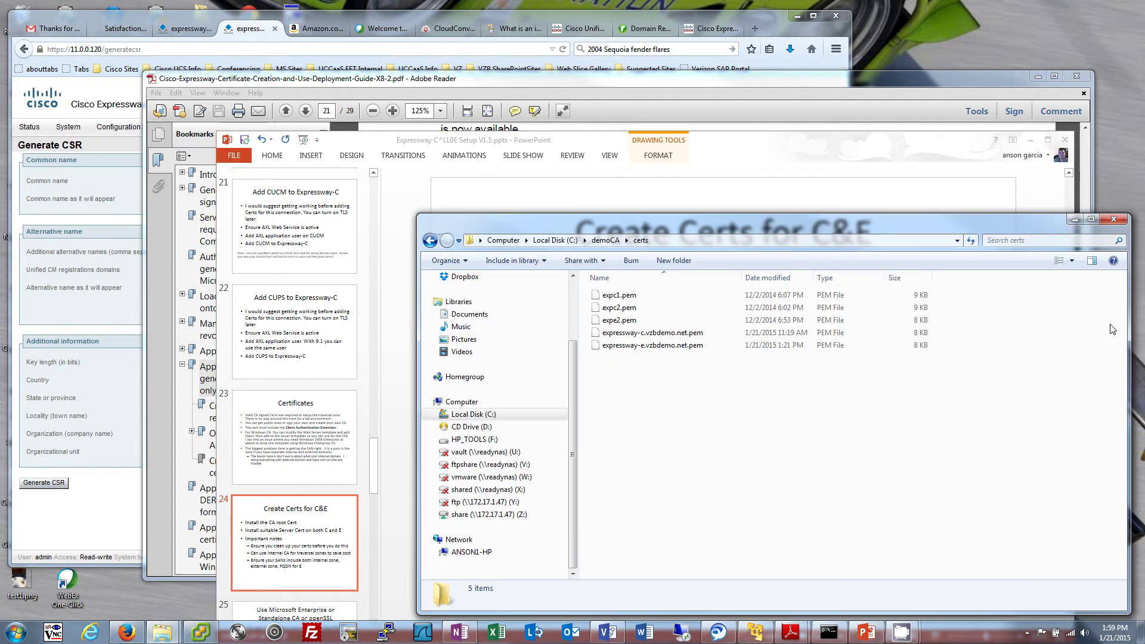
pyautogui.click(1076, 220)
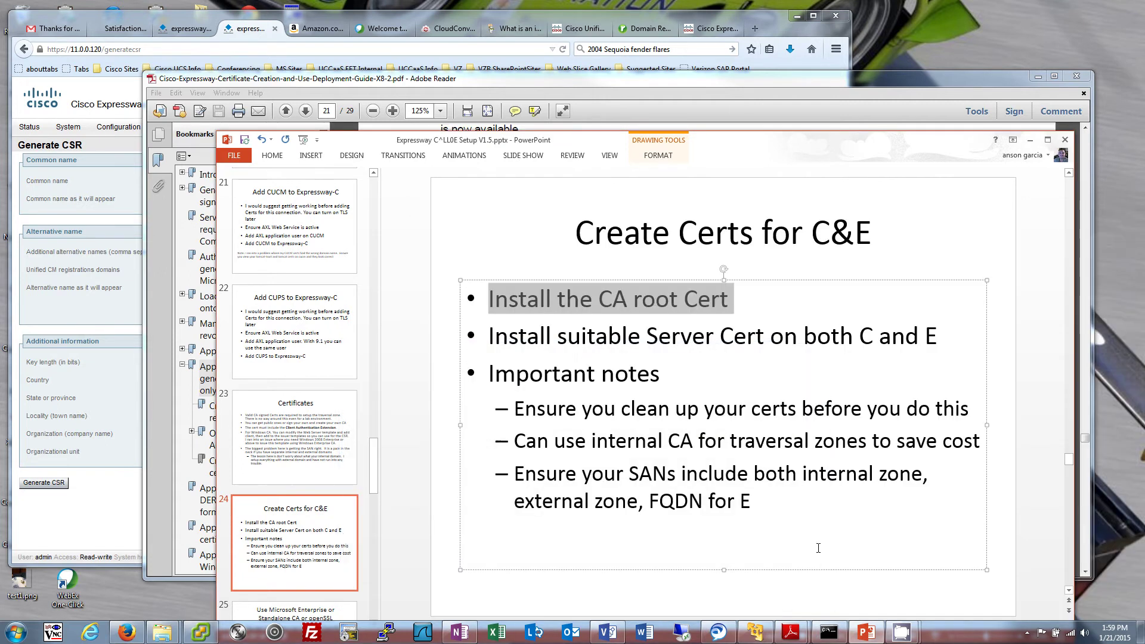
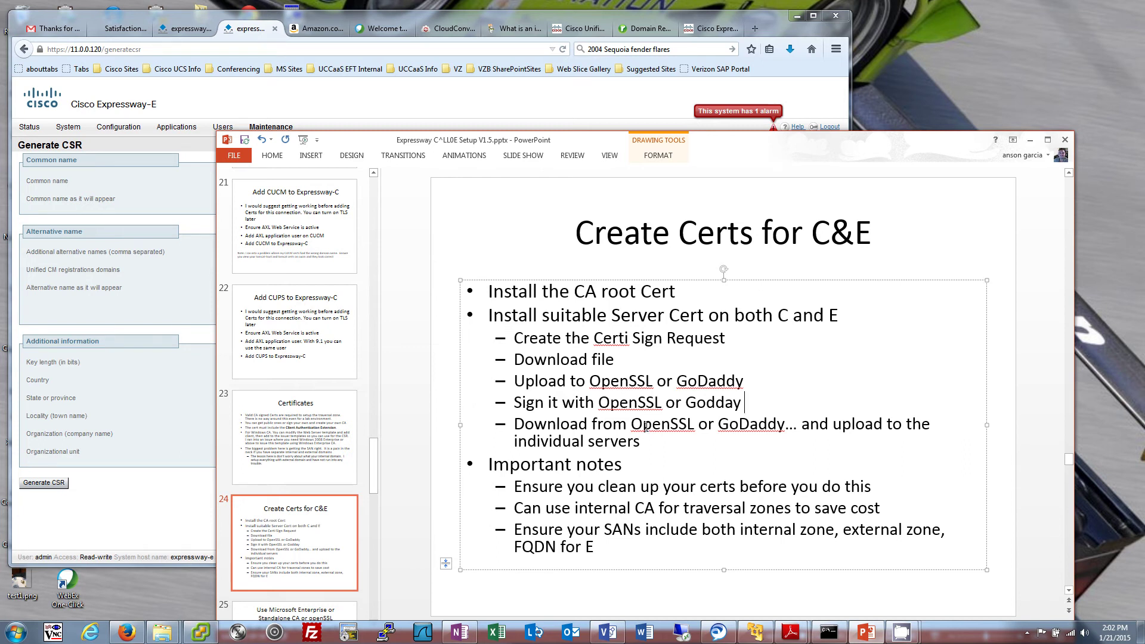
# Go through the PowerPoint slides from Create Certs for C&E to Traversal Zone configuration Server on Expressway-E
pyautogui.click(808, 432)
pyautogui.click(346, 19)
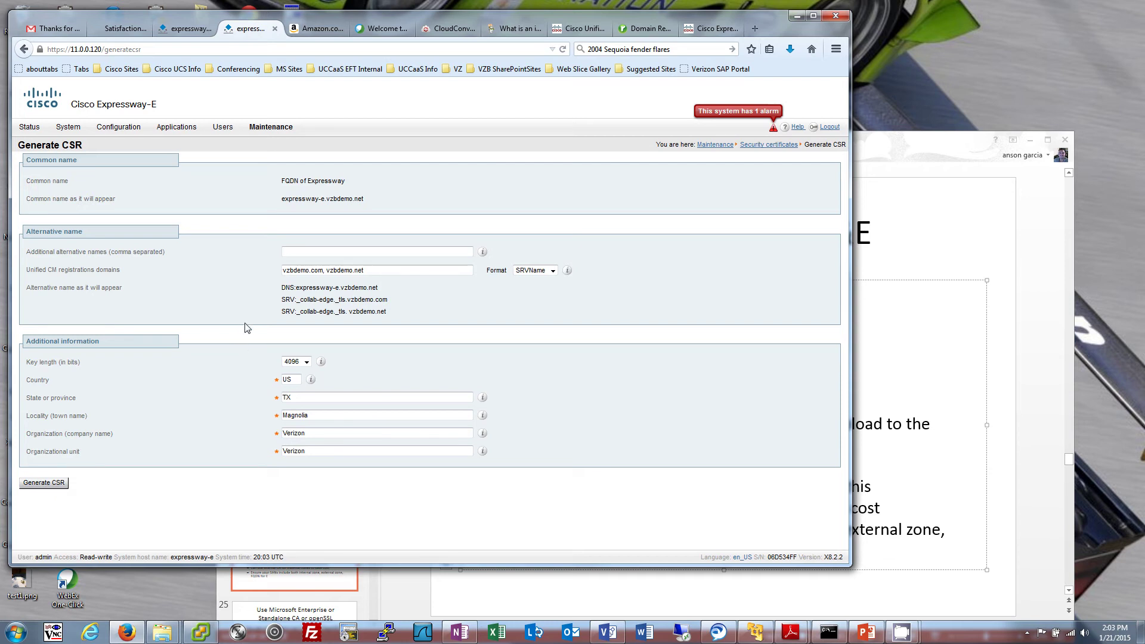
pyautogui.click(923, 254)
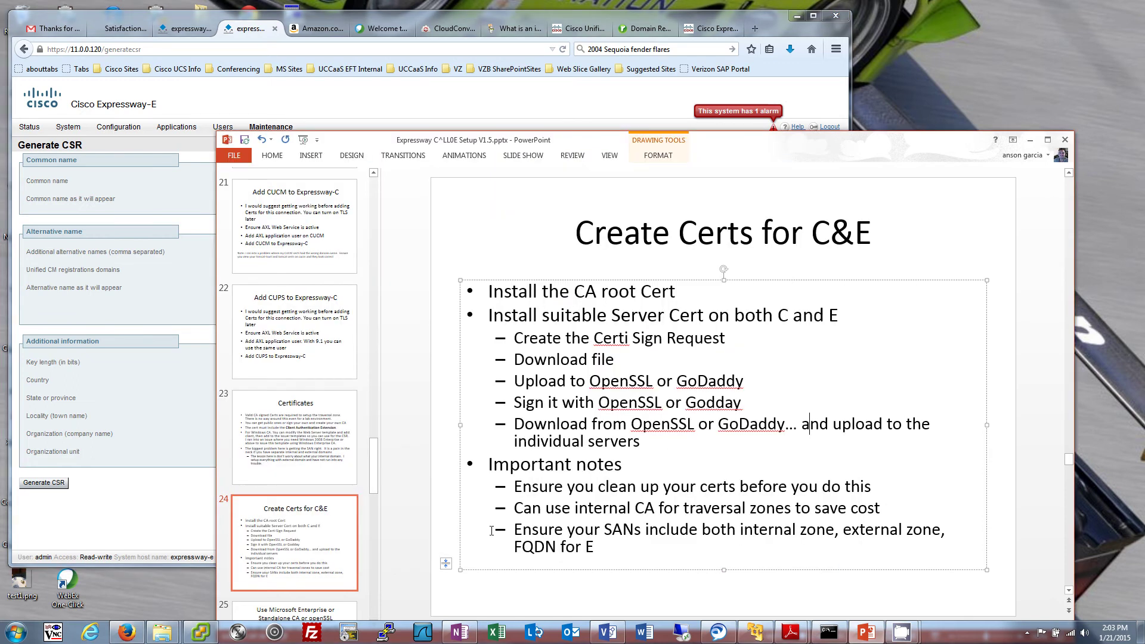
pyautogui.click(339, 513)
pyautogui.scroll(-3, 366, 510)
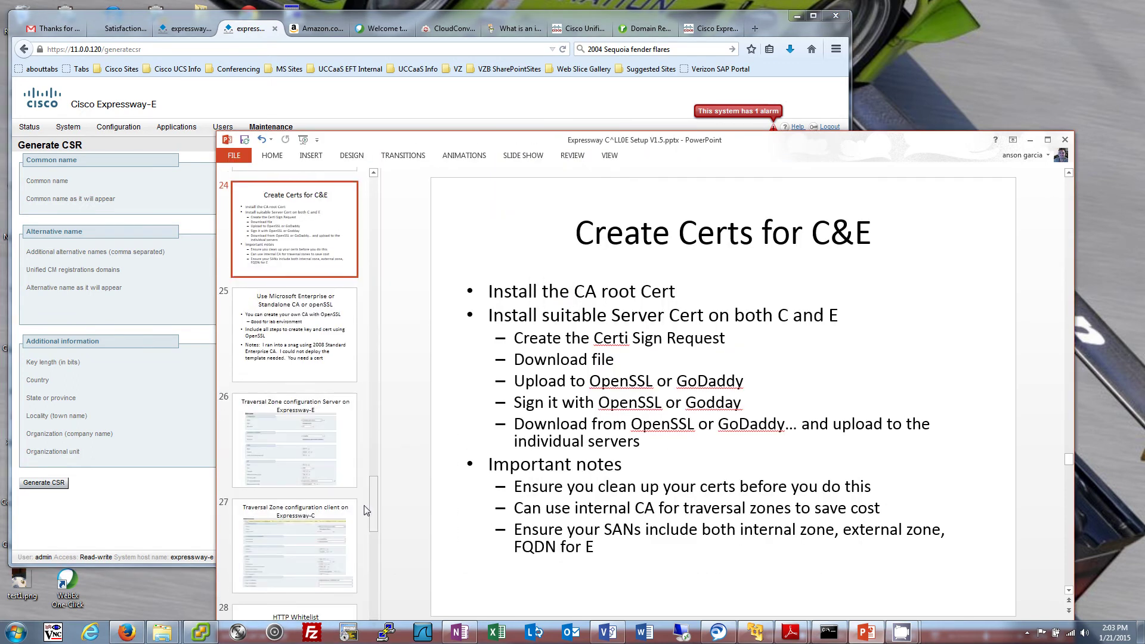
pyautogui.click(325, 371)
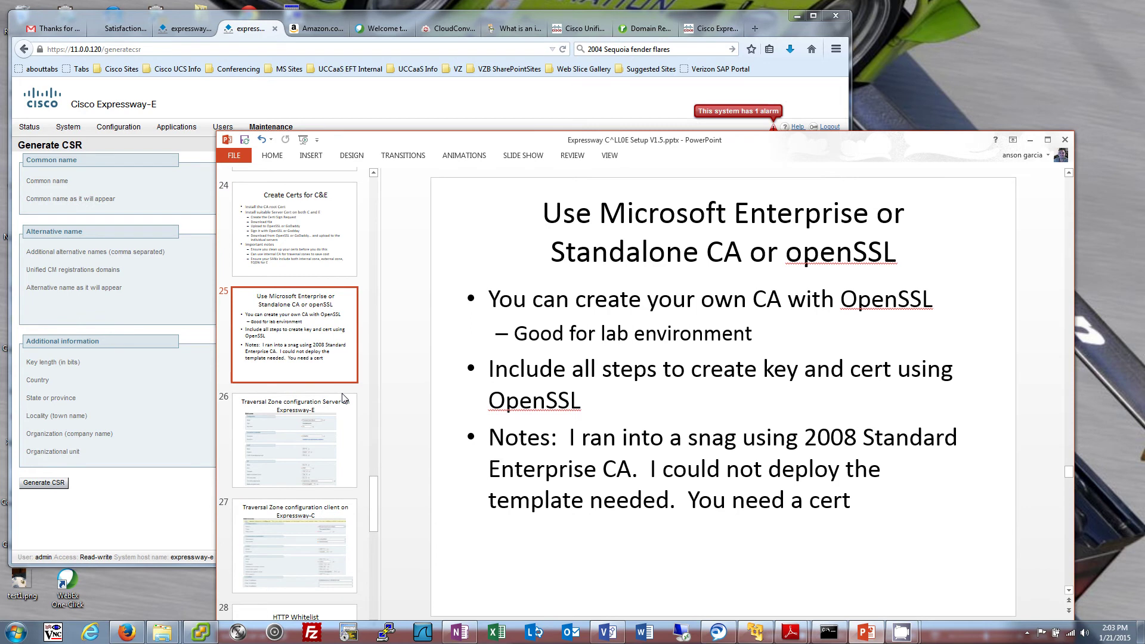
pyautogui.click(317, 454)
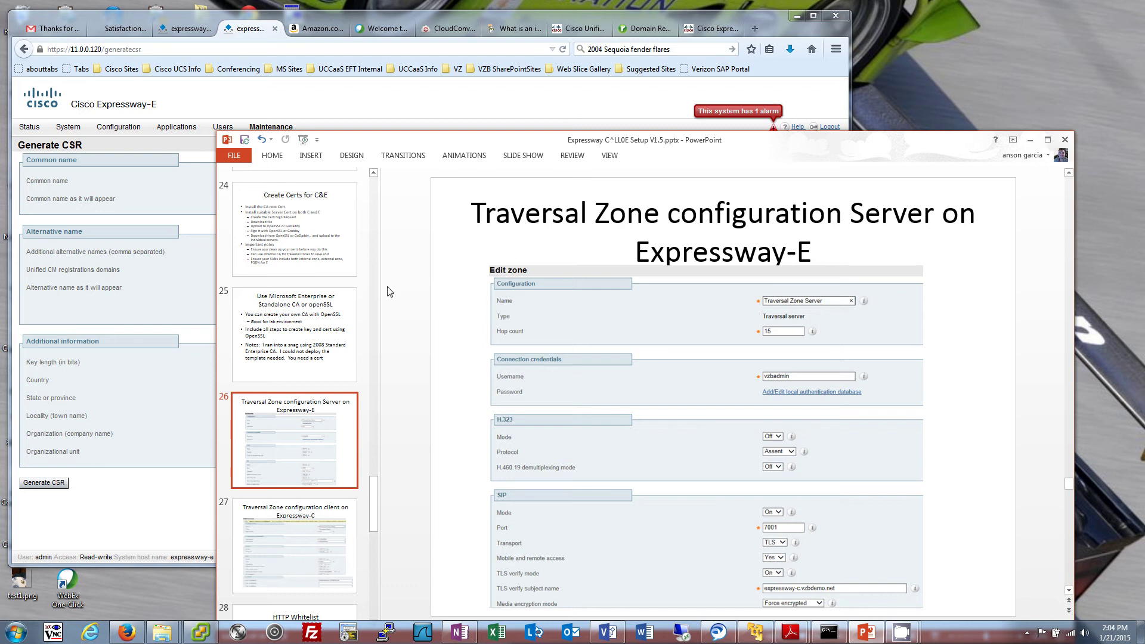
# Switch to the Expressway-C browser page, open its Zones list, and bring up the form for a new zone
pyautogui.click(187, 215)
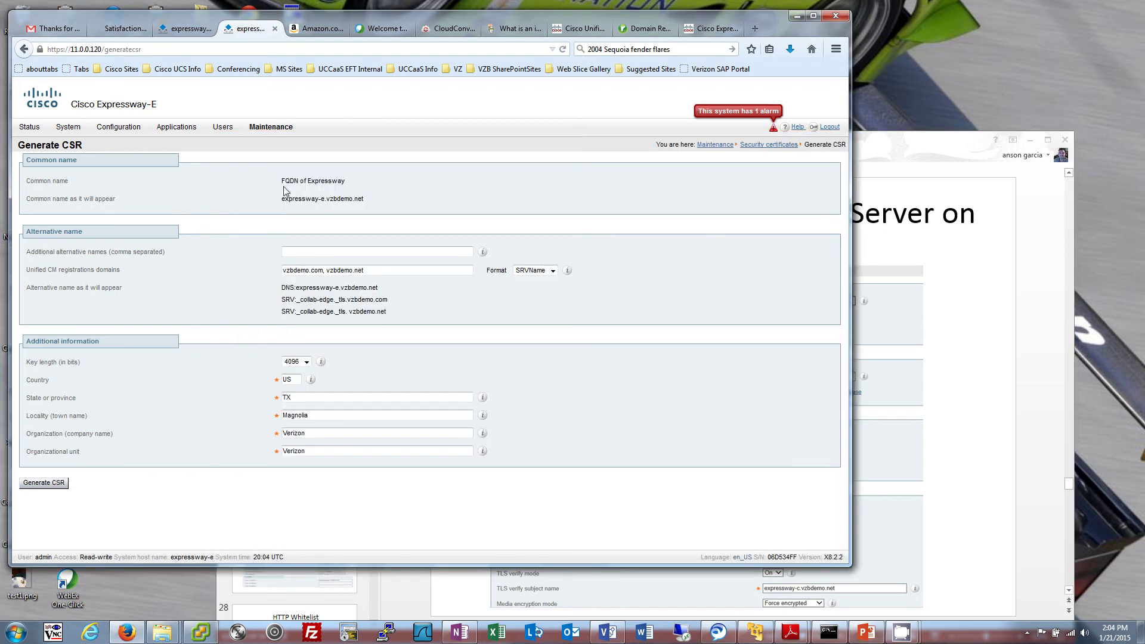
pyautogui.click(183, 33)
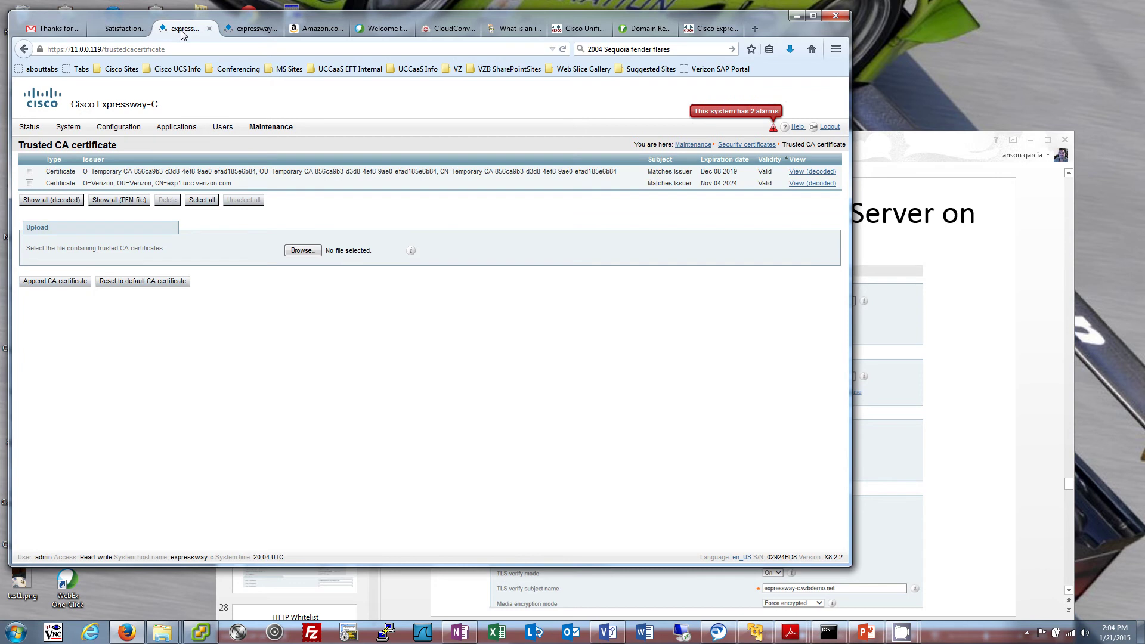
pyautogui.moveTo(98, 134)
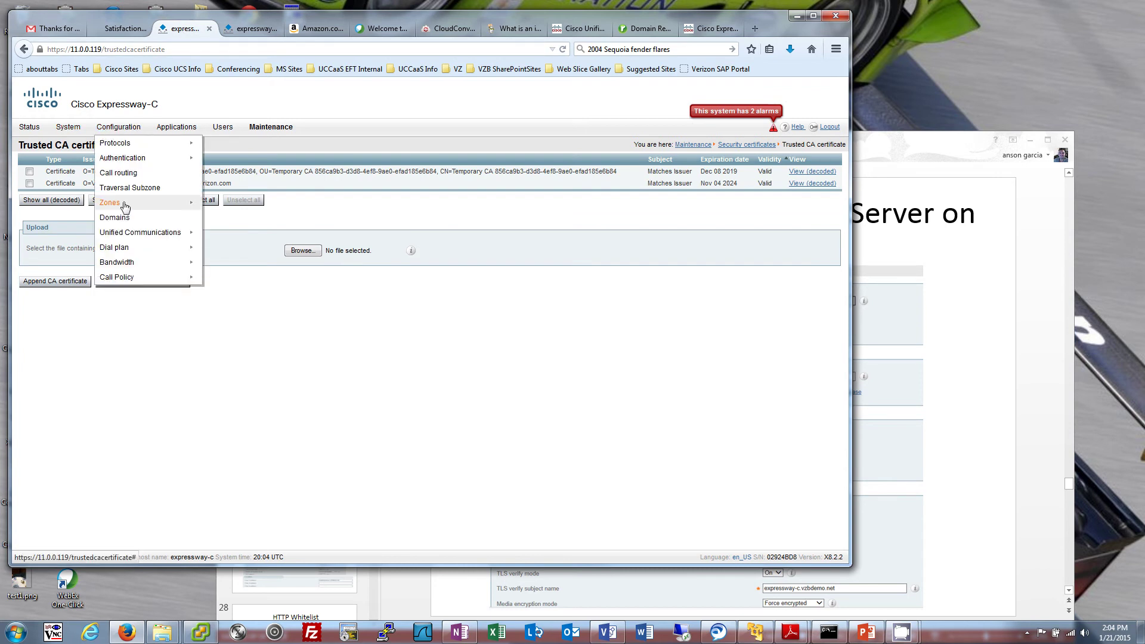
pyautogui.moveTo(127, 205)
pyautogui.click(215, 204)
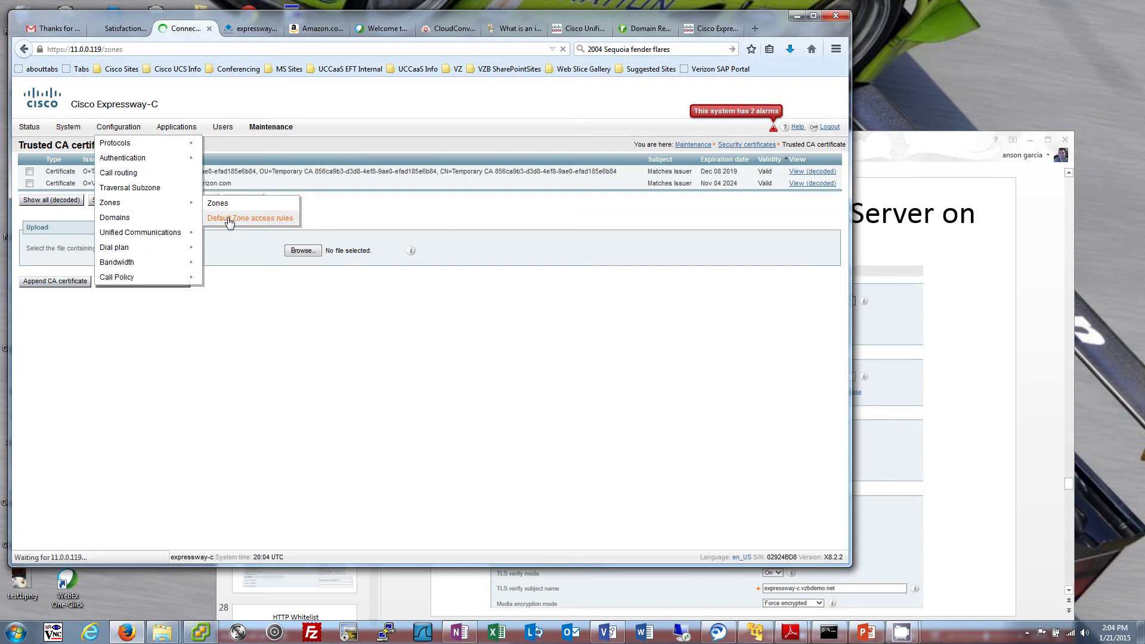
pyautogui.click(28, 212)
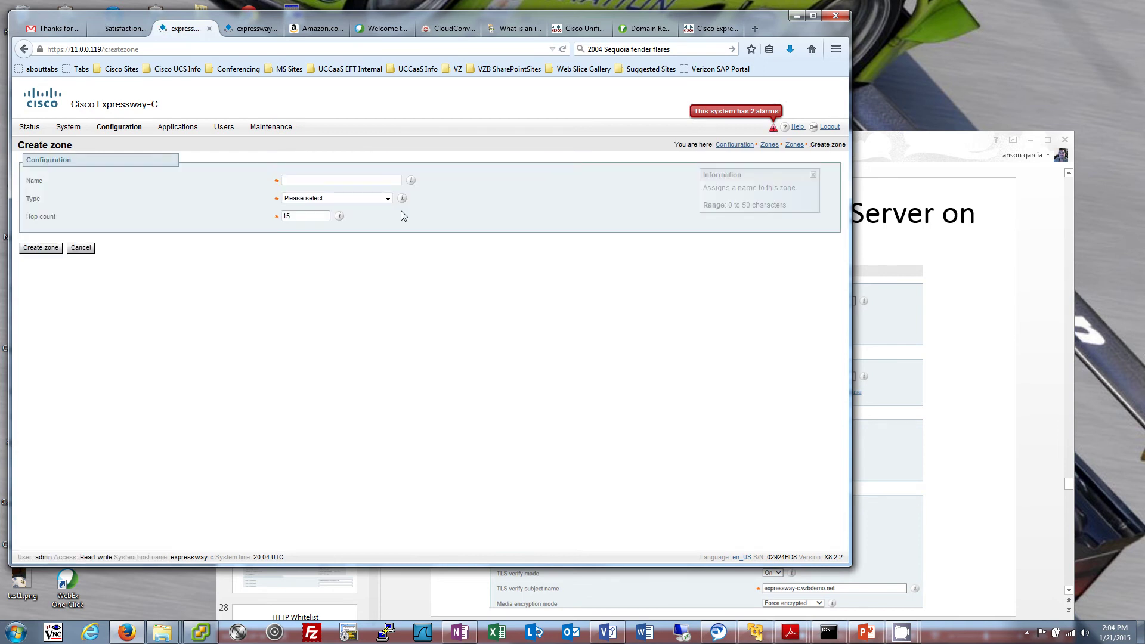
# Examine the zone types offered on Expressway-C, including Traversal client, and close the list without choosing one
pyautogui.click(387, 198)
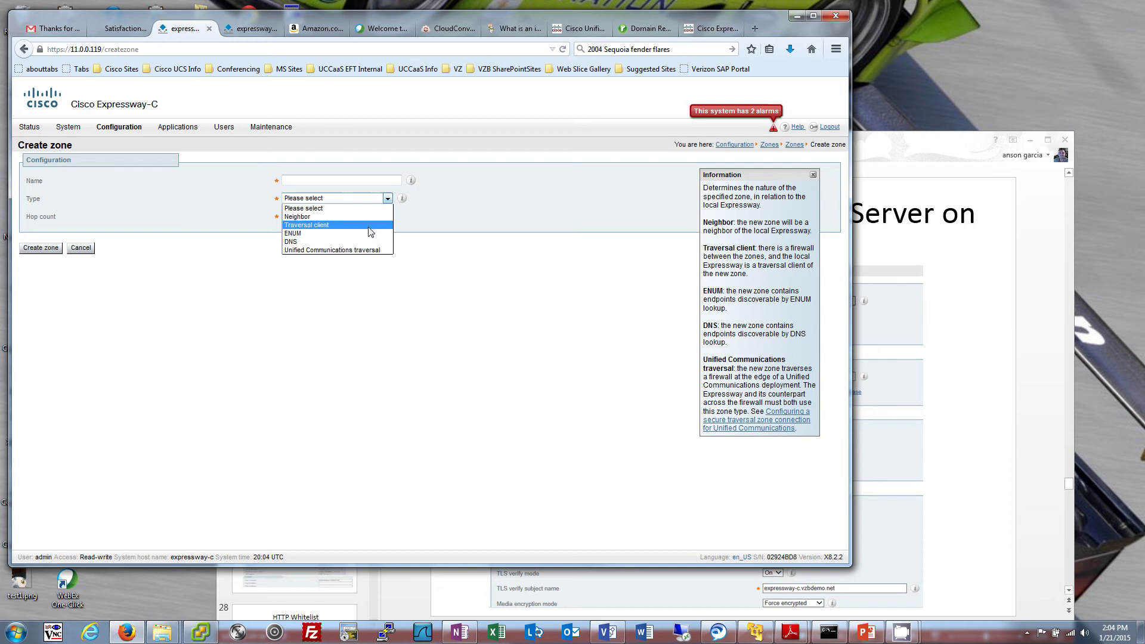
pyautogui.press('Down')
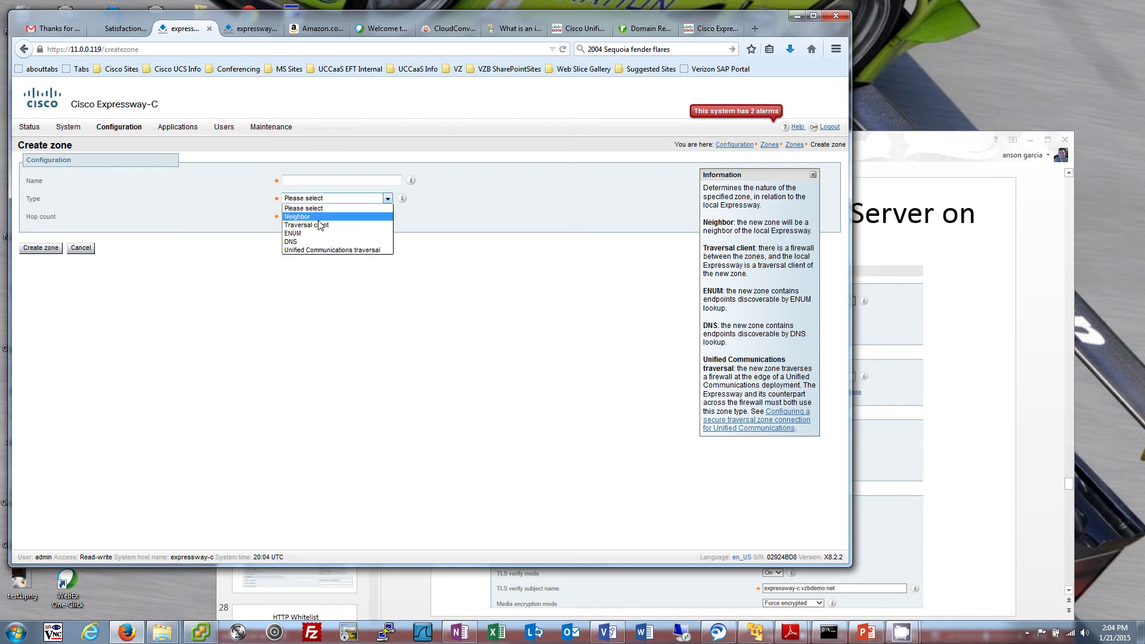
pyautogui.press('Down')
pyautogui.press('Escape')
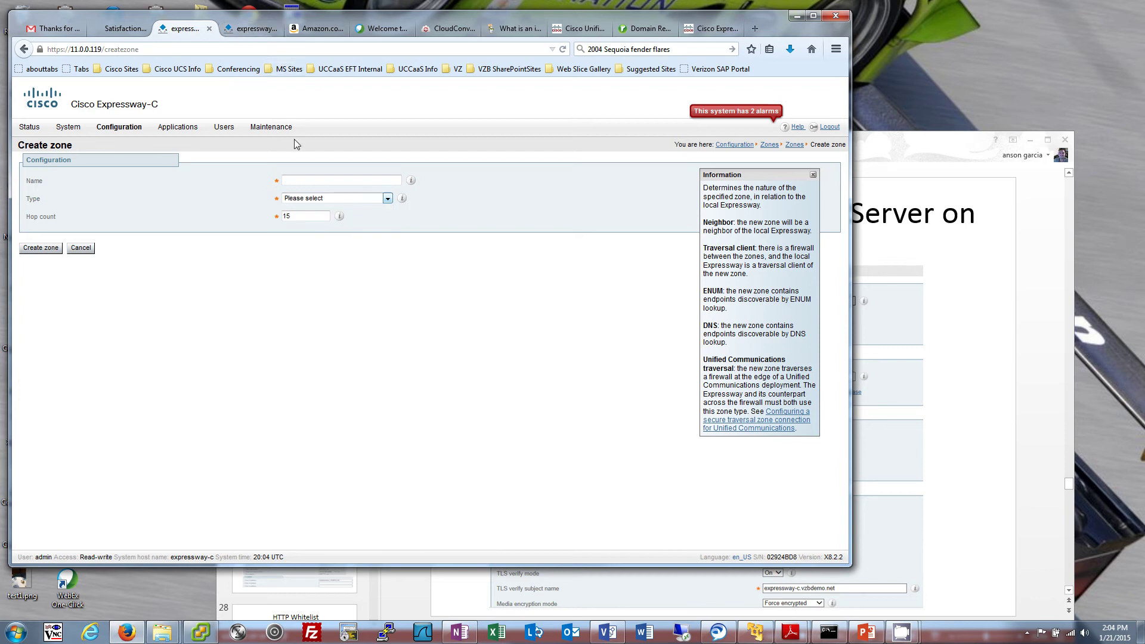
# Switch to Expressway-E, open its Zones list, and bring up the form for a new zone
pyautogui.click(247, 31)
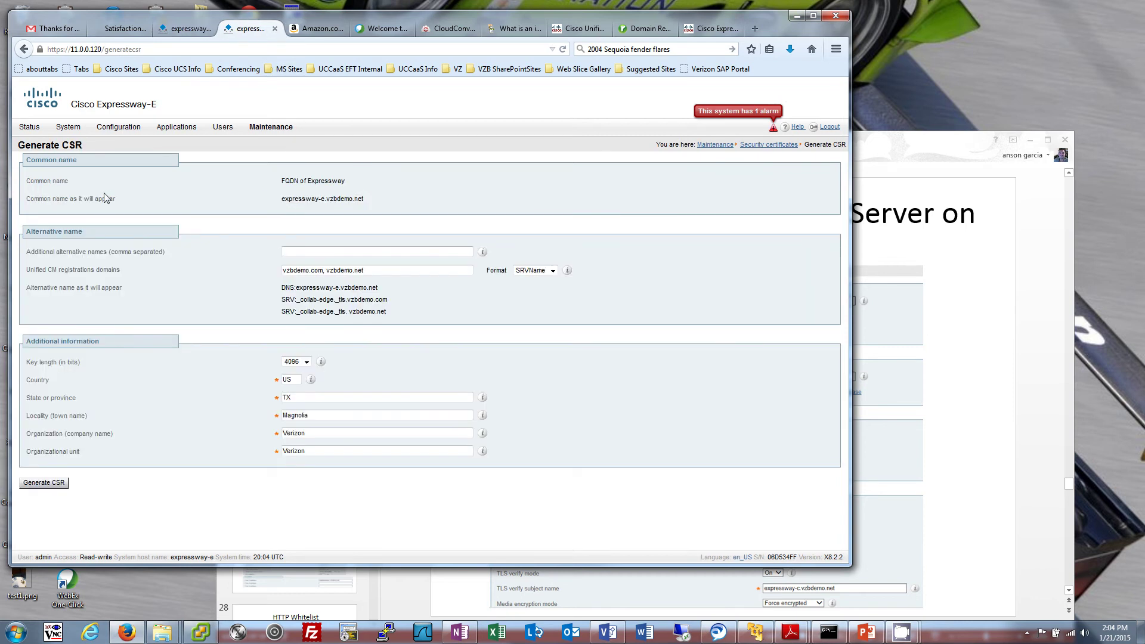
pyautogui.moveTo(76, 130)
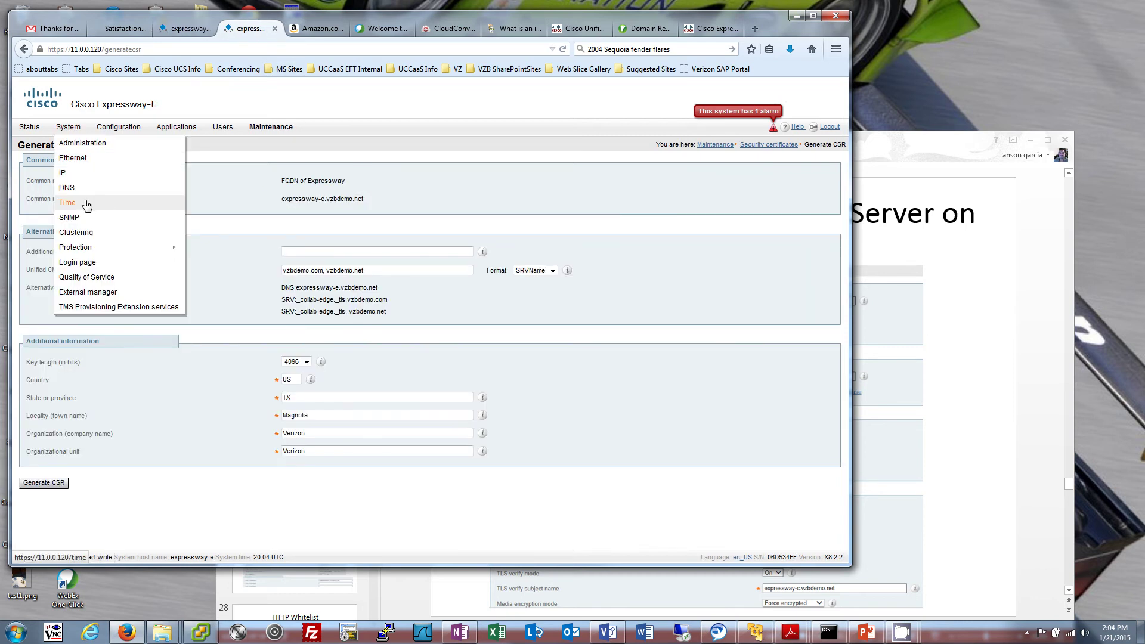
pyautogui.moveTo(119, 127)
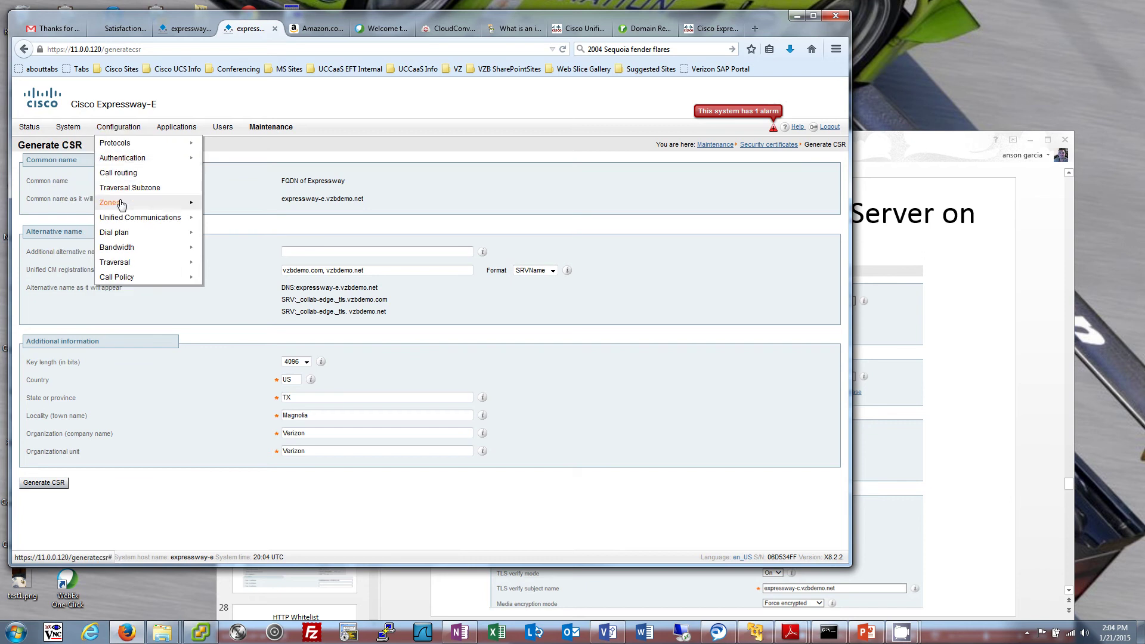
pyautogui.moveTo(121, 205)
pyautogui.click(229, 208)
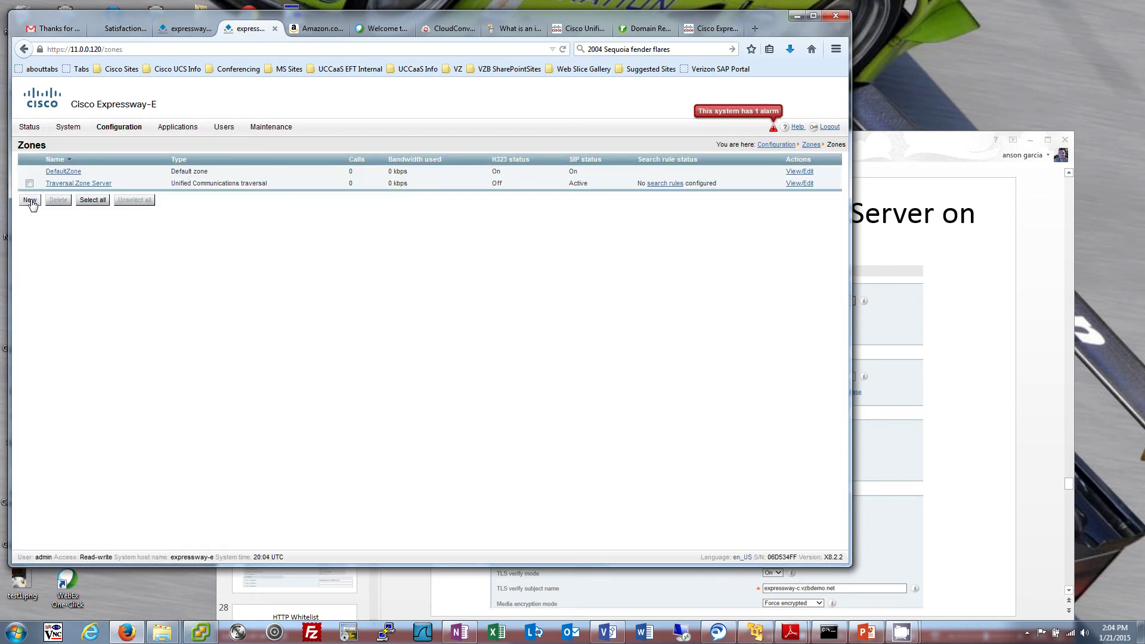
pyautogui.click(31, 201)
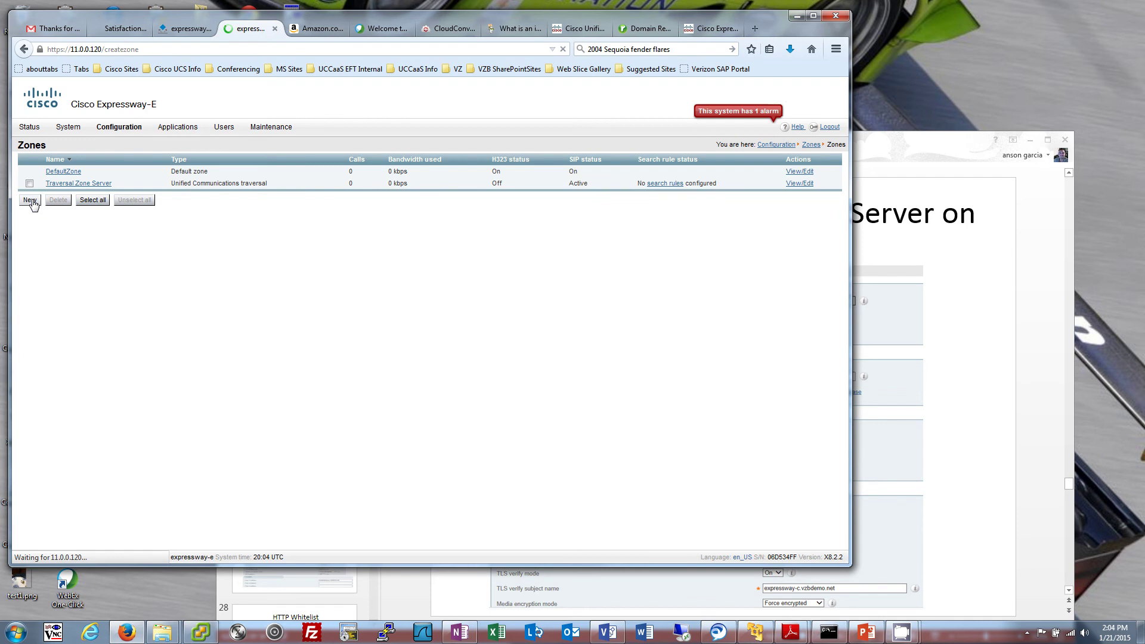
# Examine the zone types offered on Expressway-E, including Traversal server and Unified Communications traversal, and close the list without choosing one
pyautogui.click(387, 199)
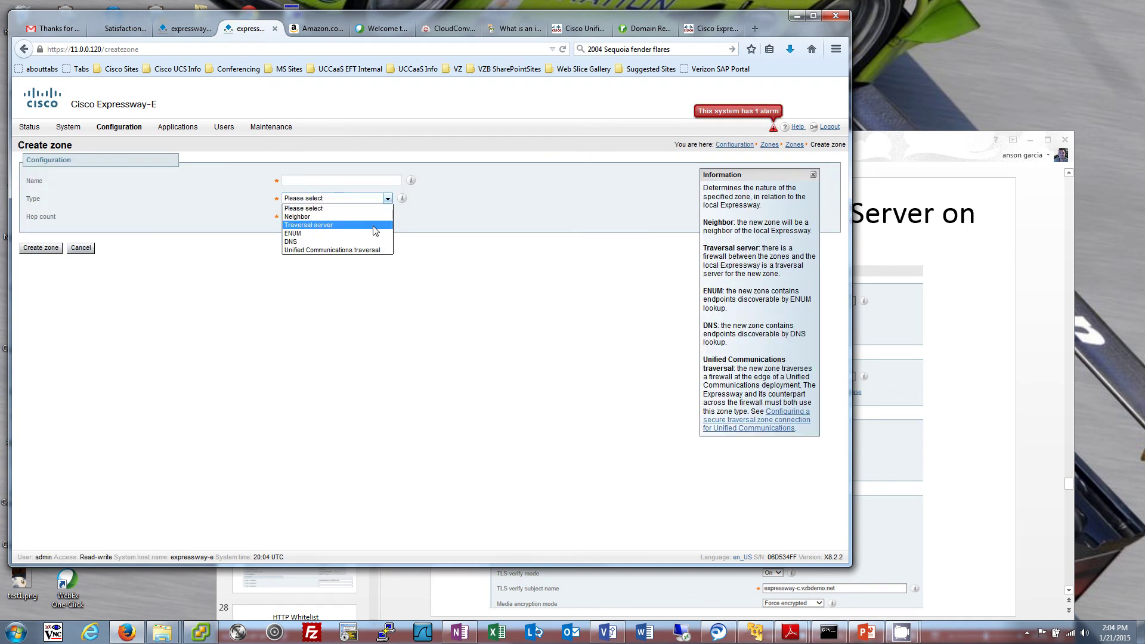
pyautogui.click(242, 209)
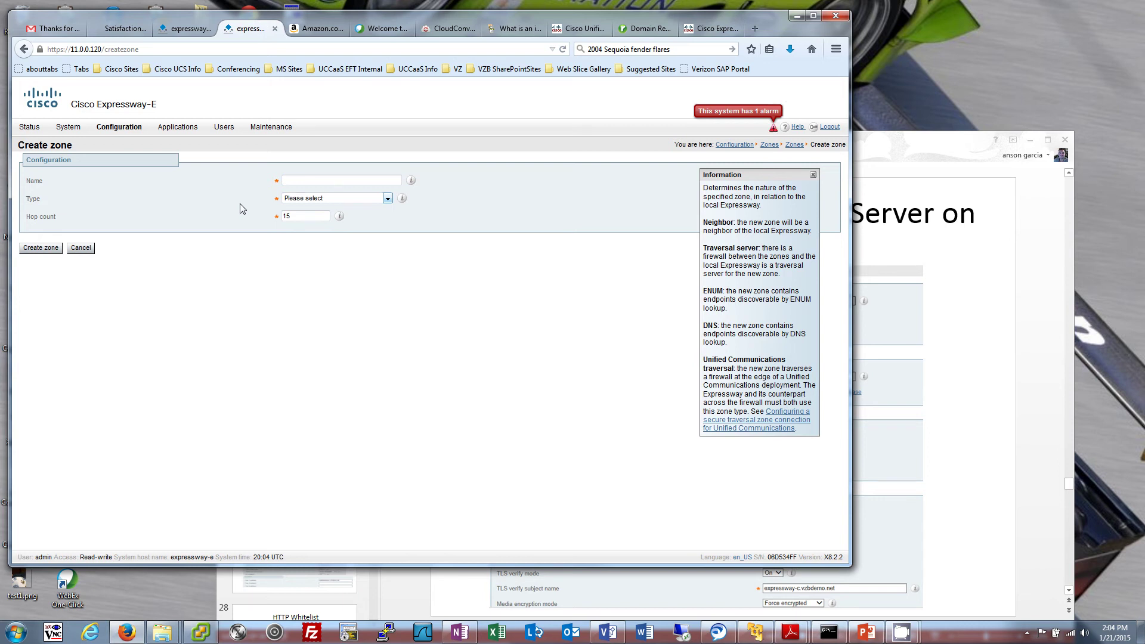
pyautogui.click(388, 199)
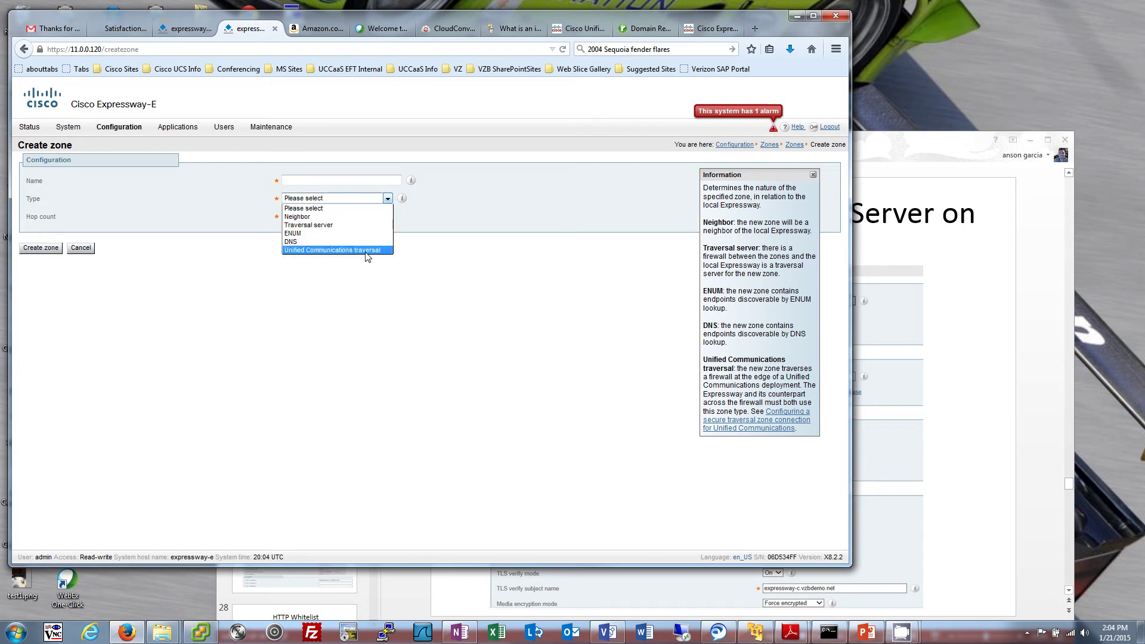
pyautogui.click(388, 268)
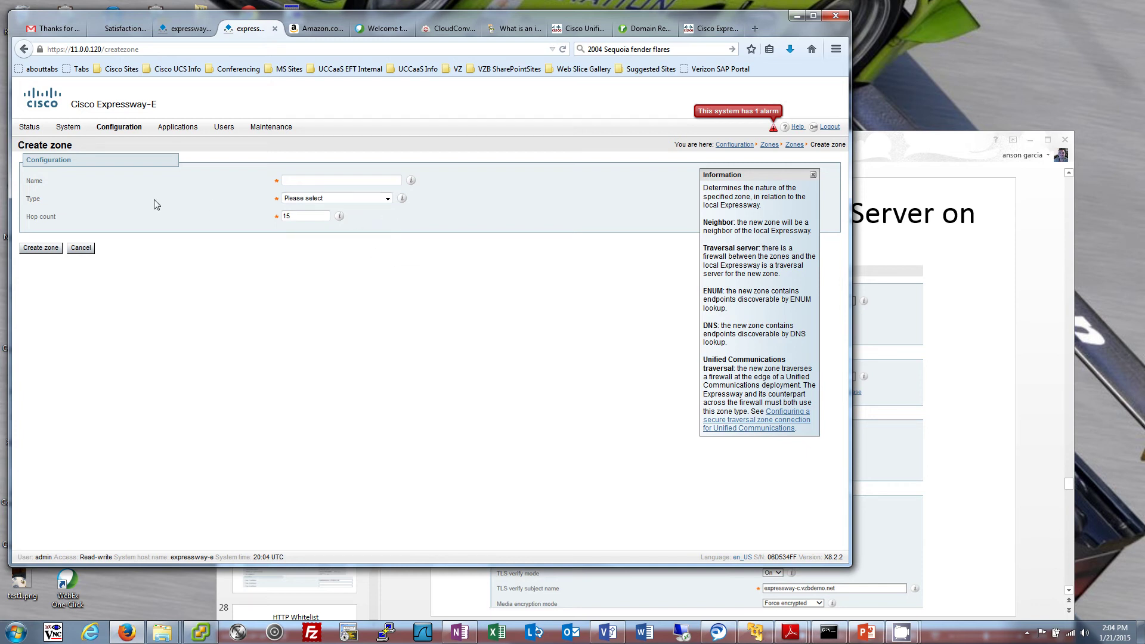
pyautogui.click(354, 199)
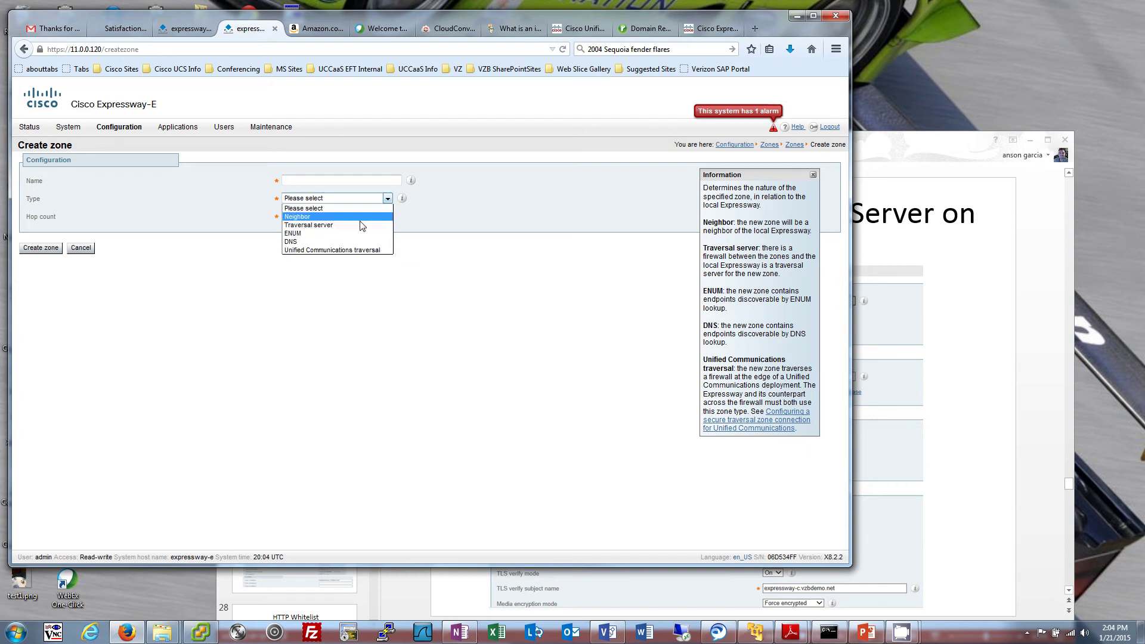
pyautogui.click(325, 296)
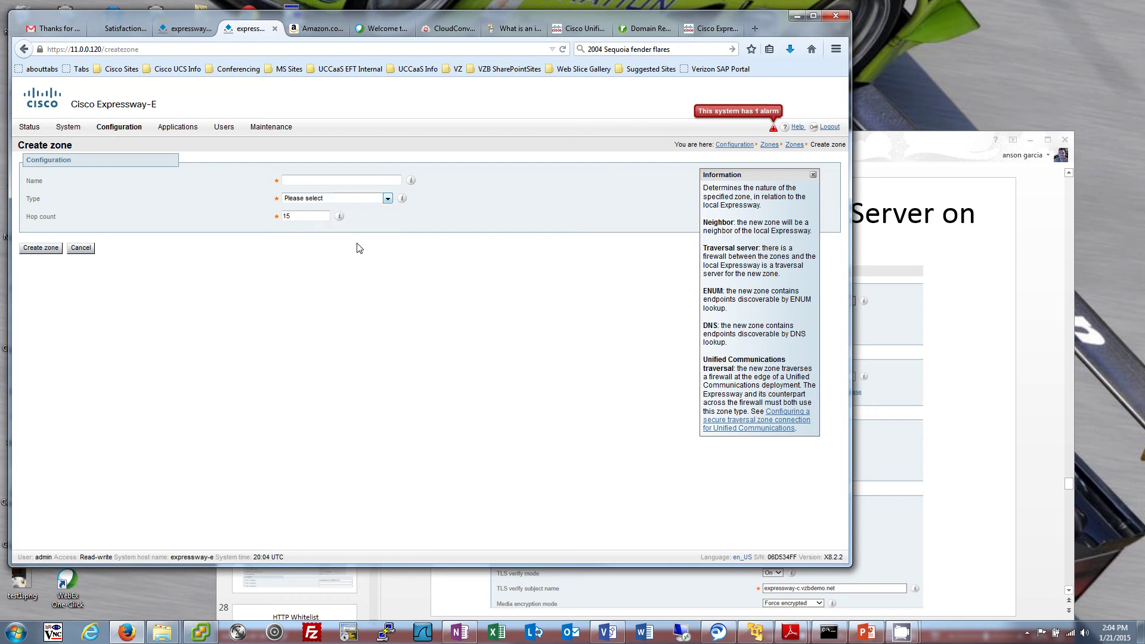
pyautogui.click(707, 357)
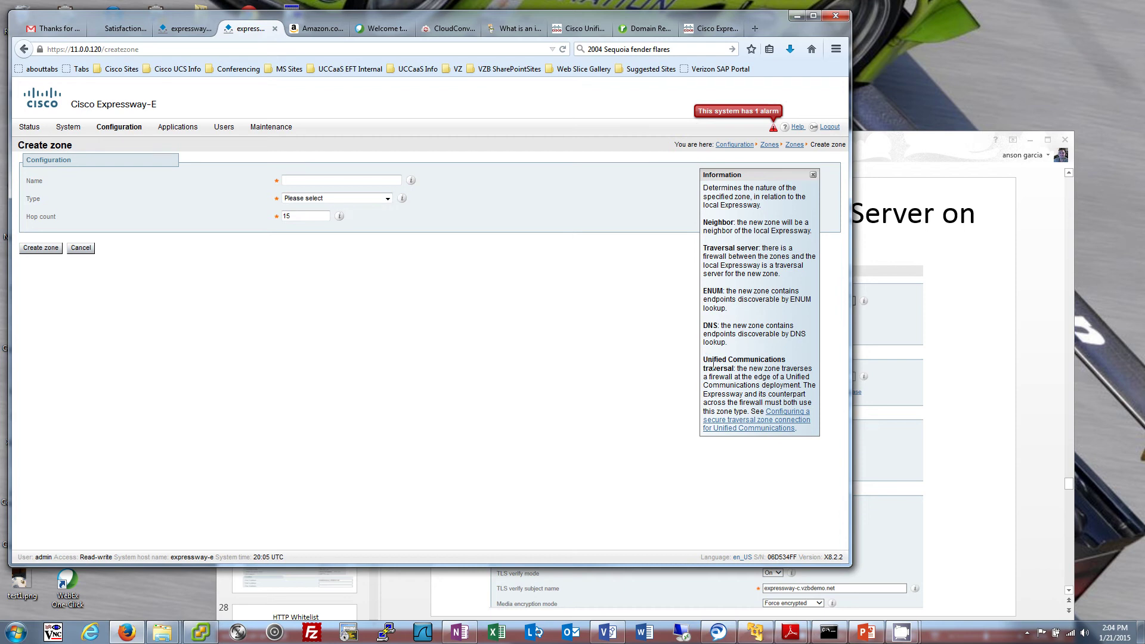
pyautogui.click(386, 198)
pyautogui.click(401, 199)
pyautogui.click(372, 275)
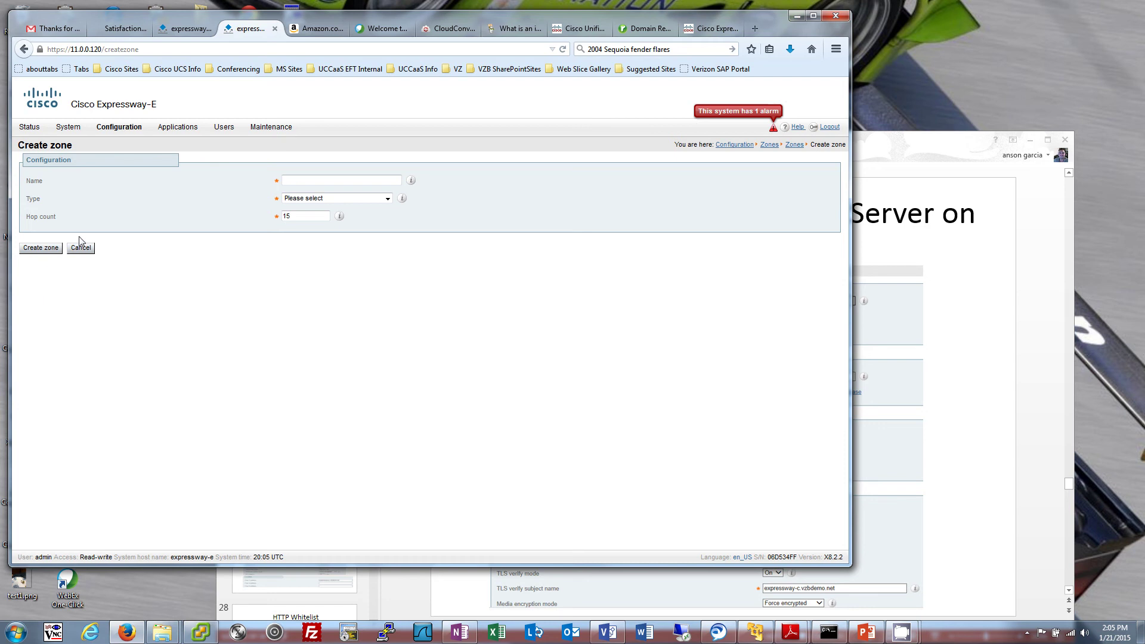
# Leave the new-zone forms and open the existing Traversal Zone Server on Expressway-E and Traversal Zone Client on Expressway-C
pyautogui.click(24, 50)
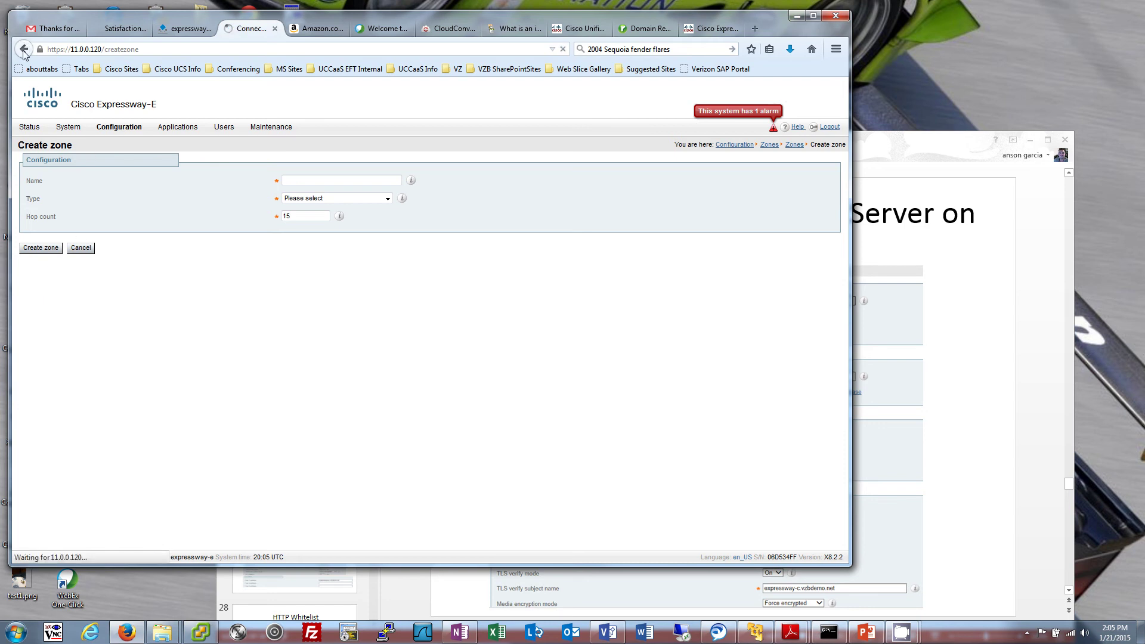
pyautogui.click(103, 185)
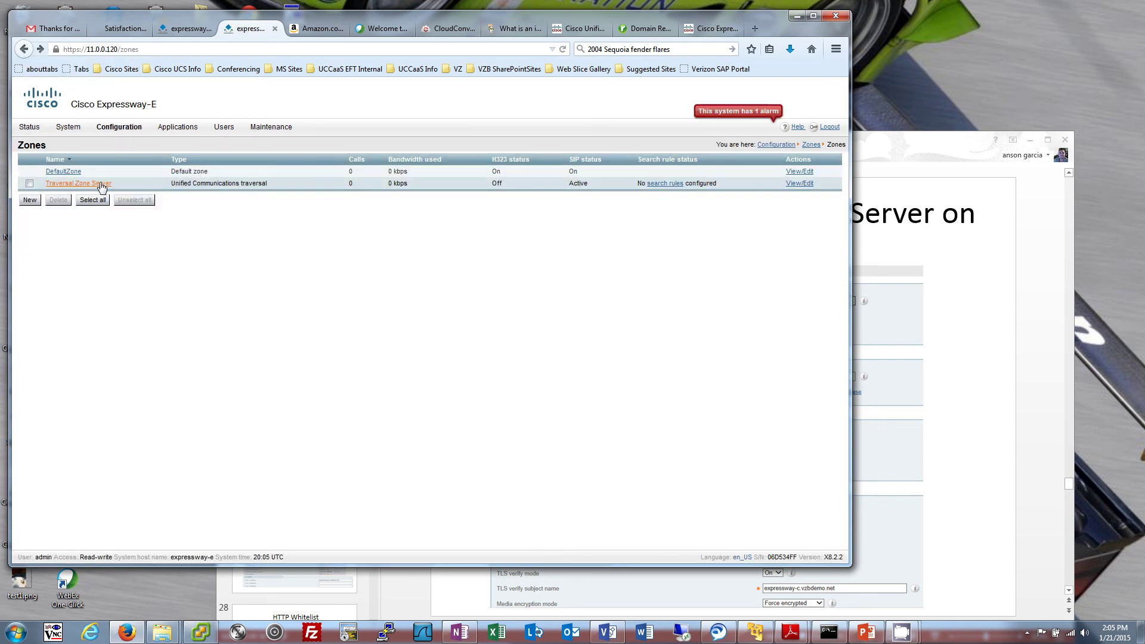
pyautogui.click(179, 29)
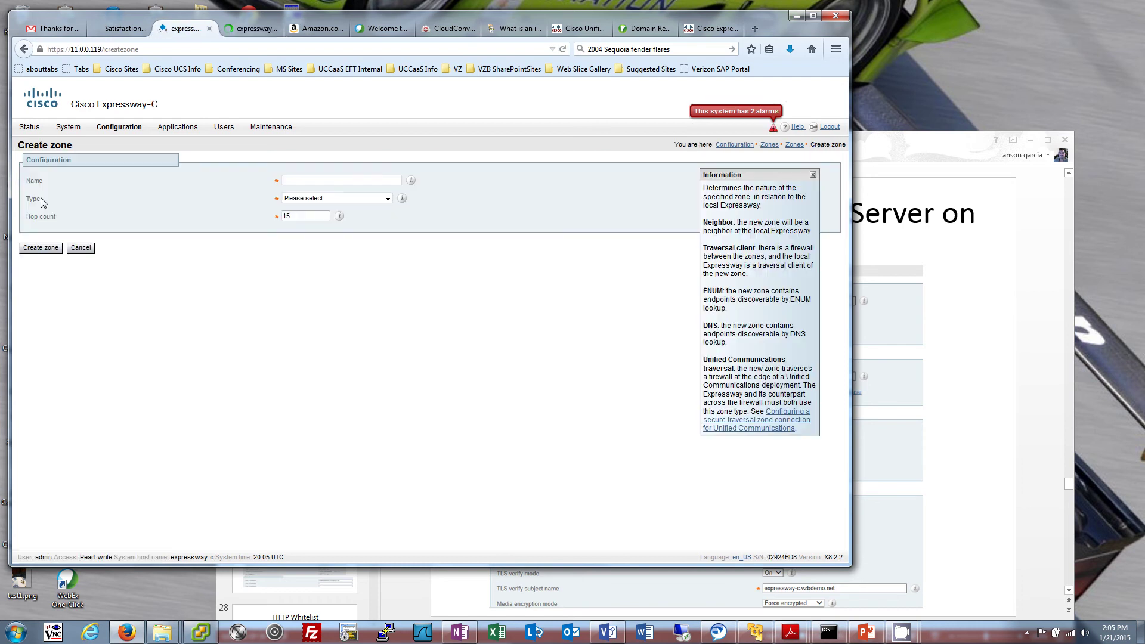
pyautogui.hotkey('alt', 'Left')
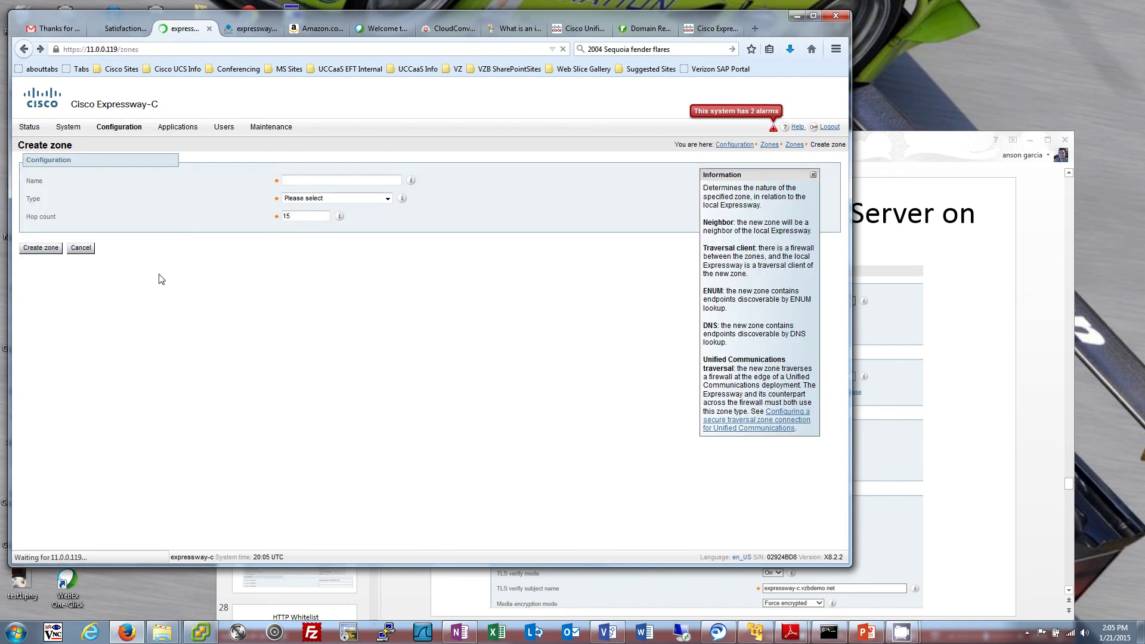
pyautogui.click(95, 195)
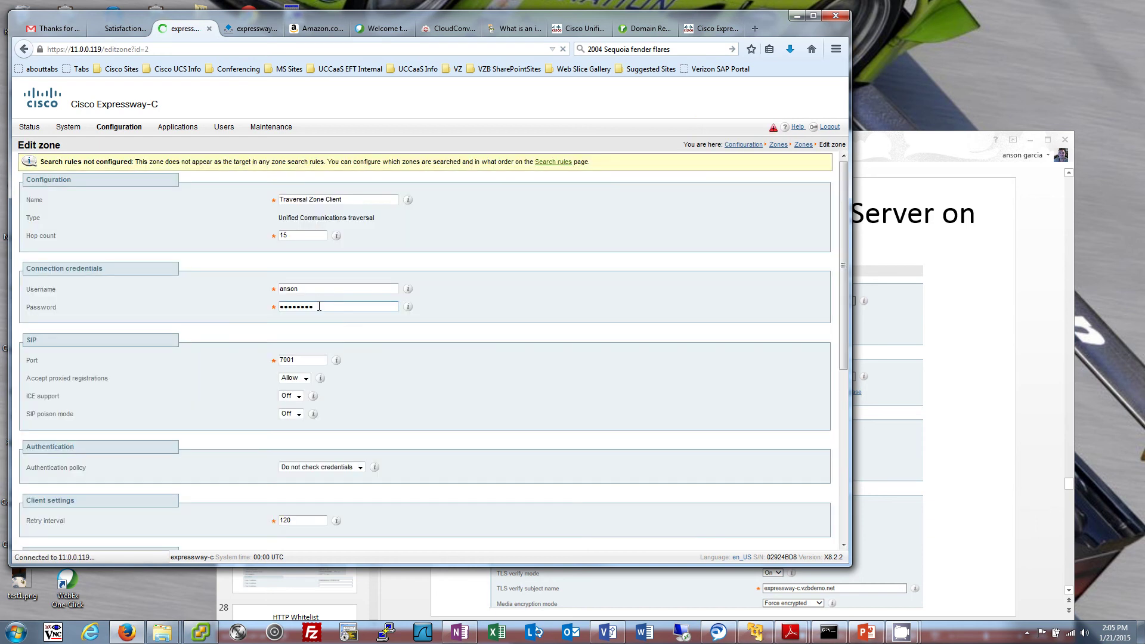
# Compare the zone name and type of the traversal zone on Expressway-C with those on Expressway-E, and return to Expressway-C
pyautogui.click(321, 199)
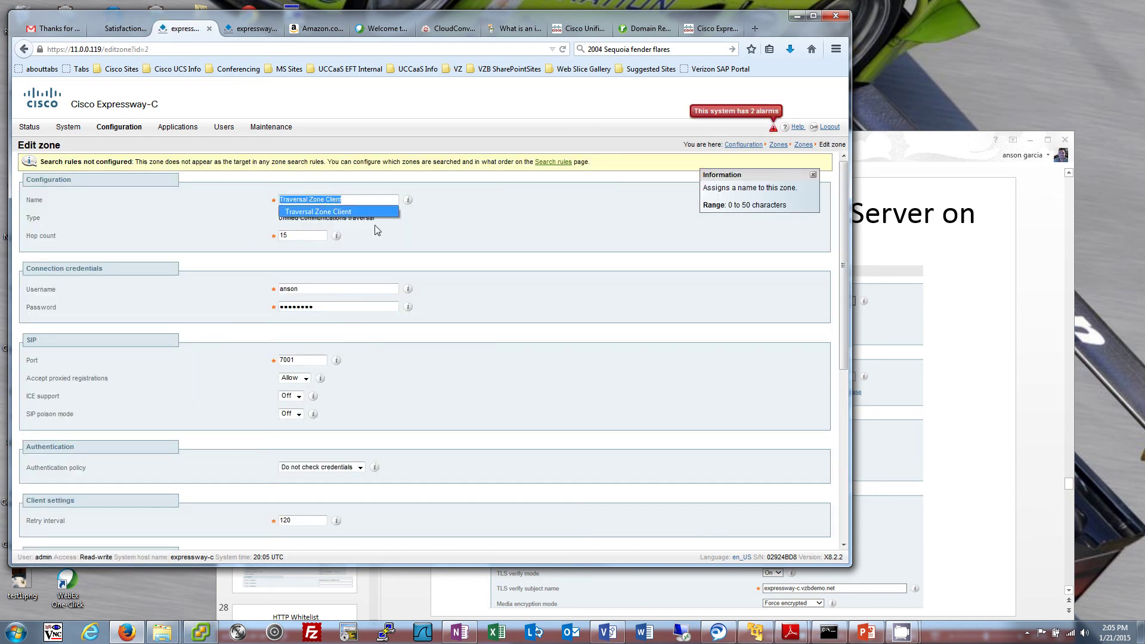
pyautogui.tripleClick(364, 199)
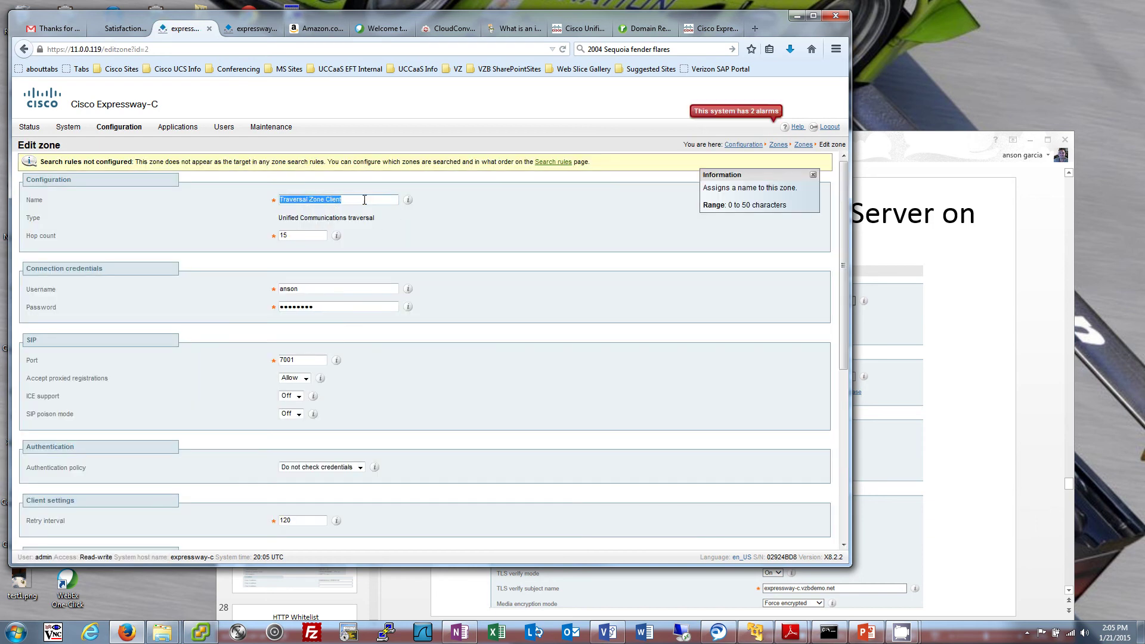
pyautogui.click(384, 230)
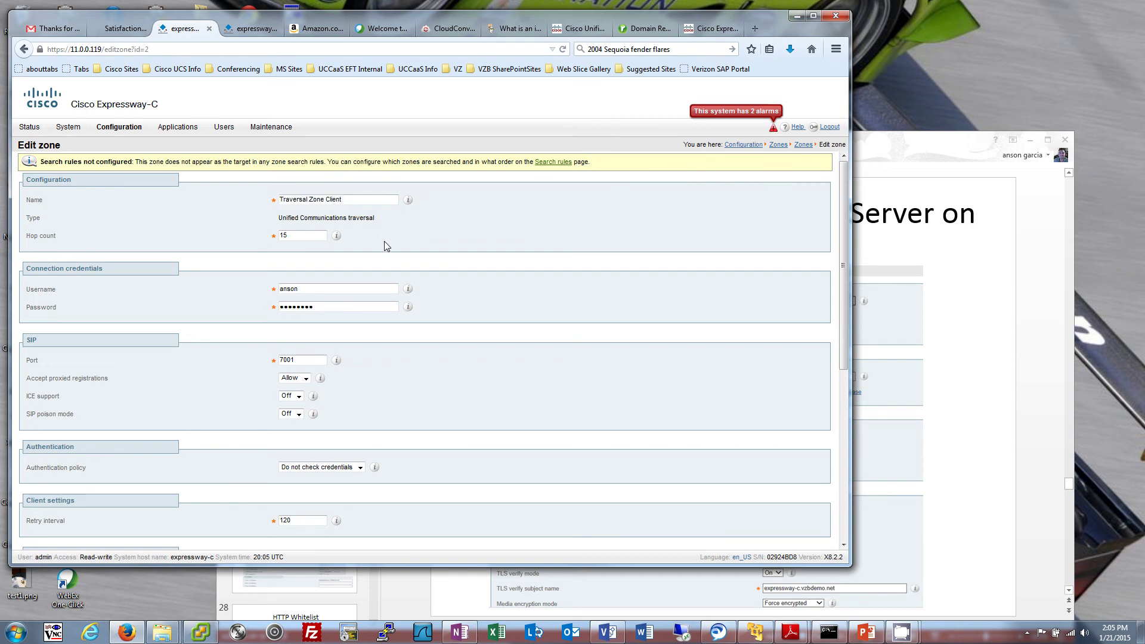
pyautogui.click(249, 28)
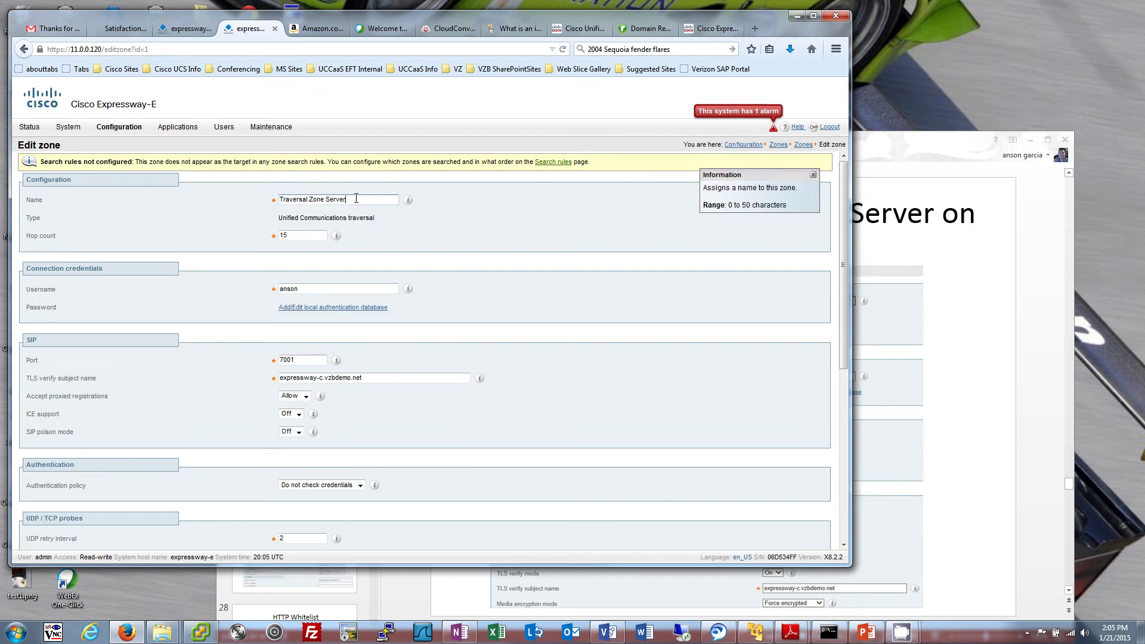
pyautogui.click(189, 31)
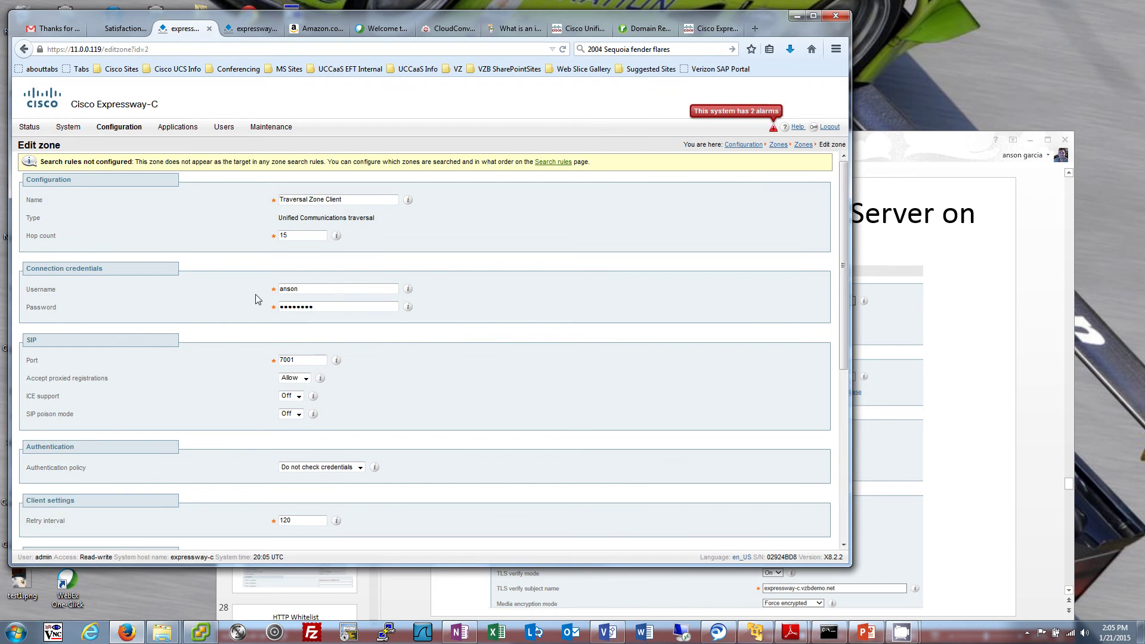
# Examine the connection credentials and the SIP port of the Traversal Zone Client on Expressway-C
pyautogui.click(281, 305)
pyautogui.hotkey('shift', 'Tab')
pyautogui.press('Tab')
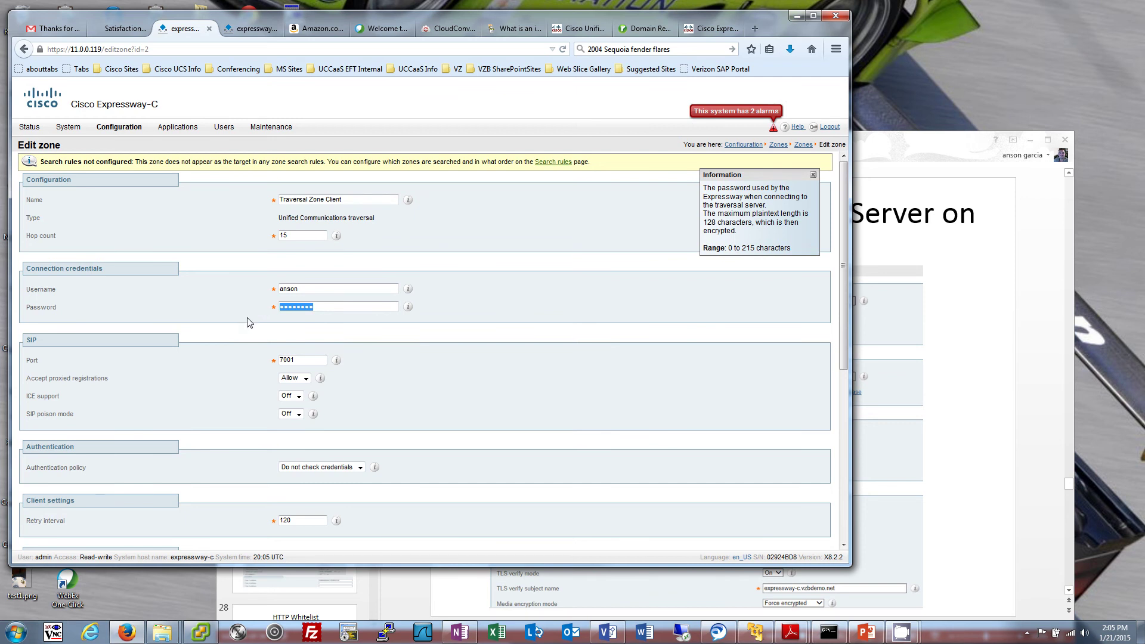
pyautogui.press('Tab')
pyautogui.click(303, 364)
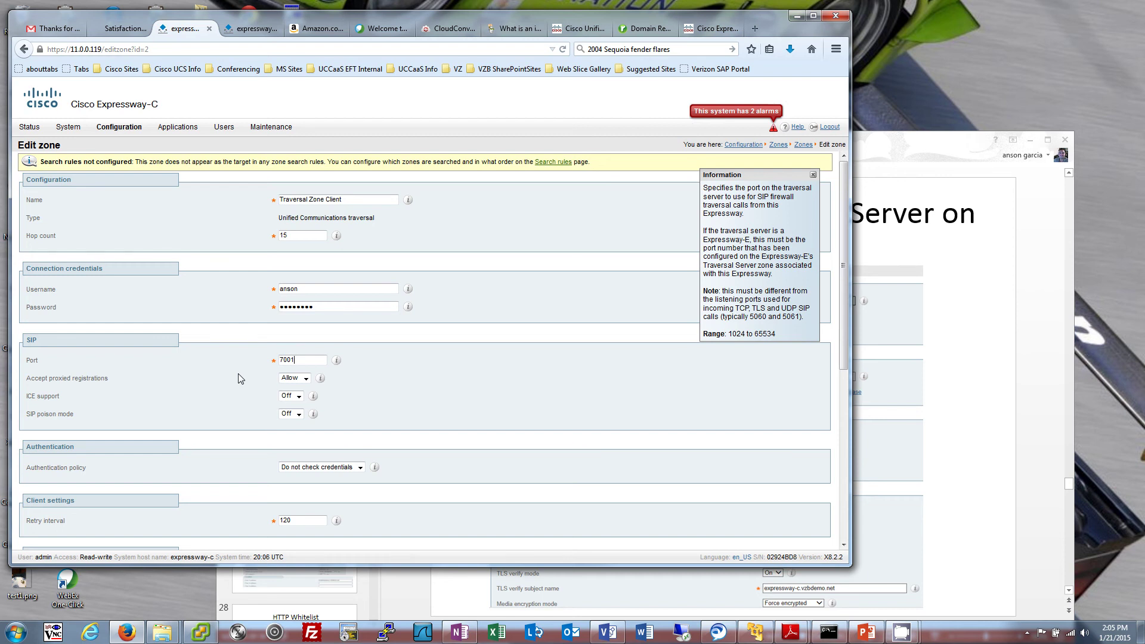
# Review the remaining Traversal Zone Client settings on Expressway-C and examine the Peer 1 address in the Location section
pyautogui.scroll(-1, 238, 377)
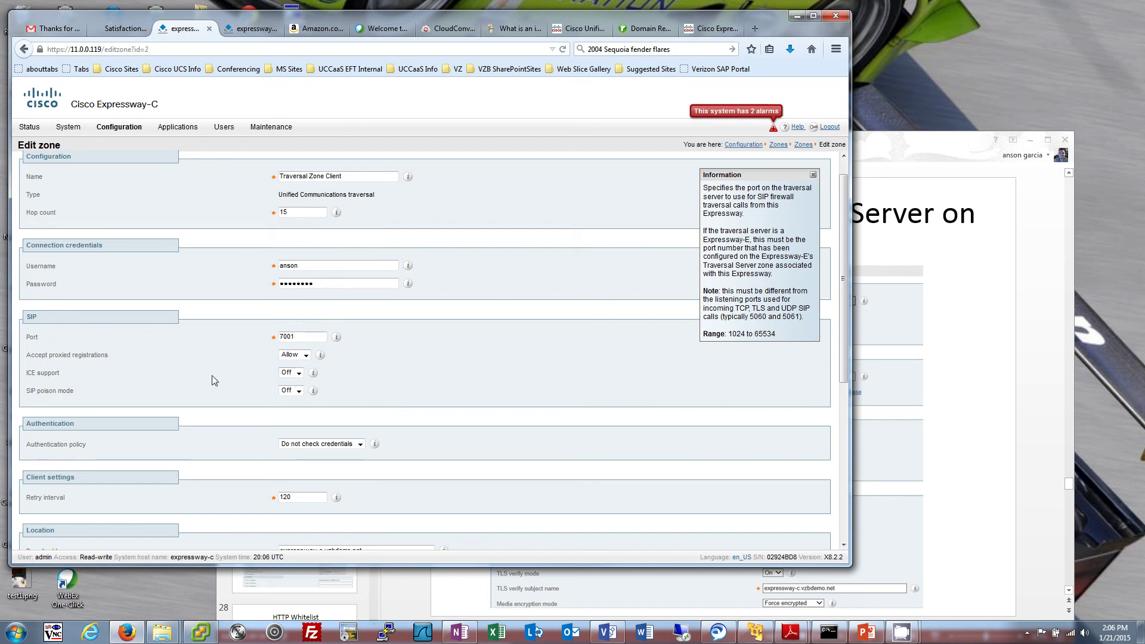
pyautogui.scroll(-2, 226, 383)
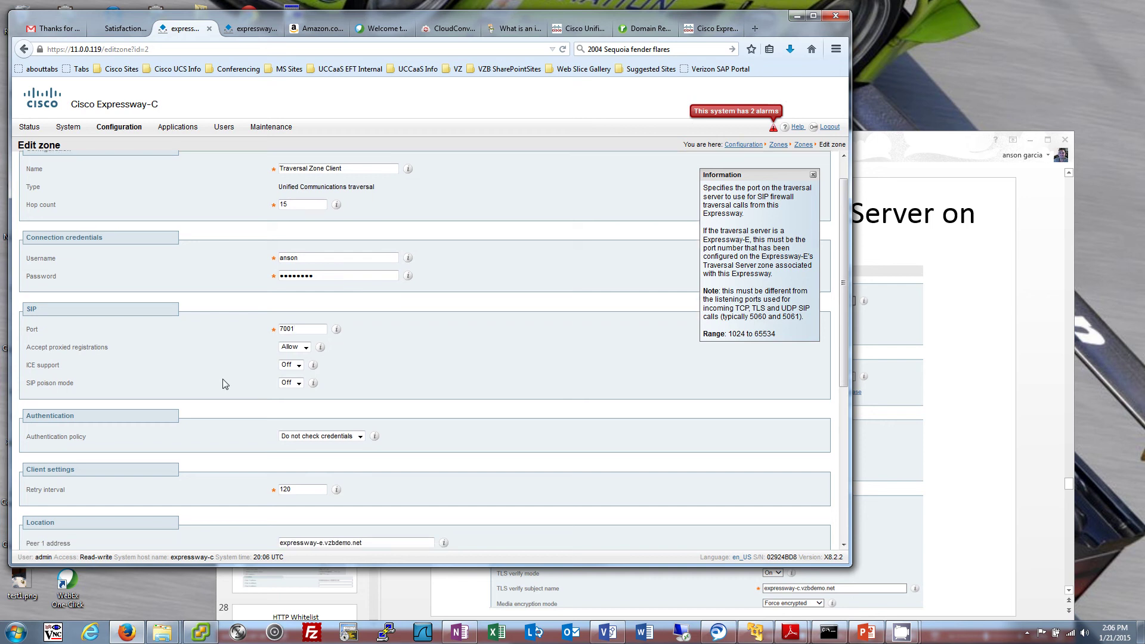
pyautogui.scroll(-2, 226, 384)
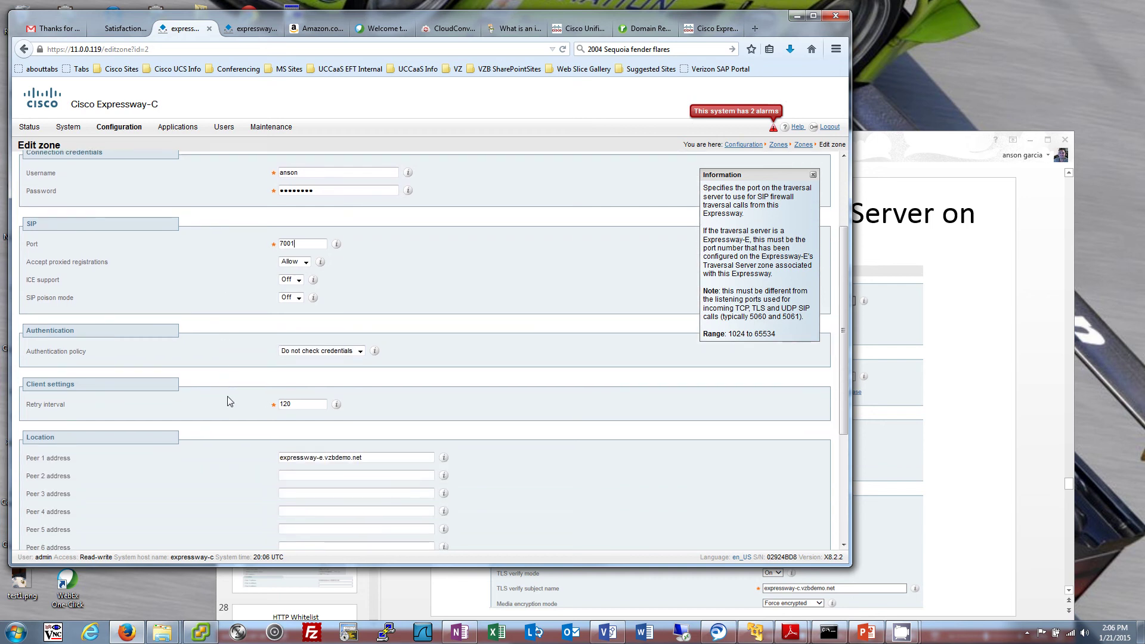
pyautogui.click(383, 457)
pyautogui.moveTo(384, 458); pyautogui.dragTo(275, 457)
pyautogui.hotkey('ctrl', 'c')
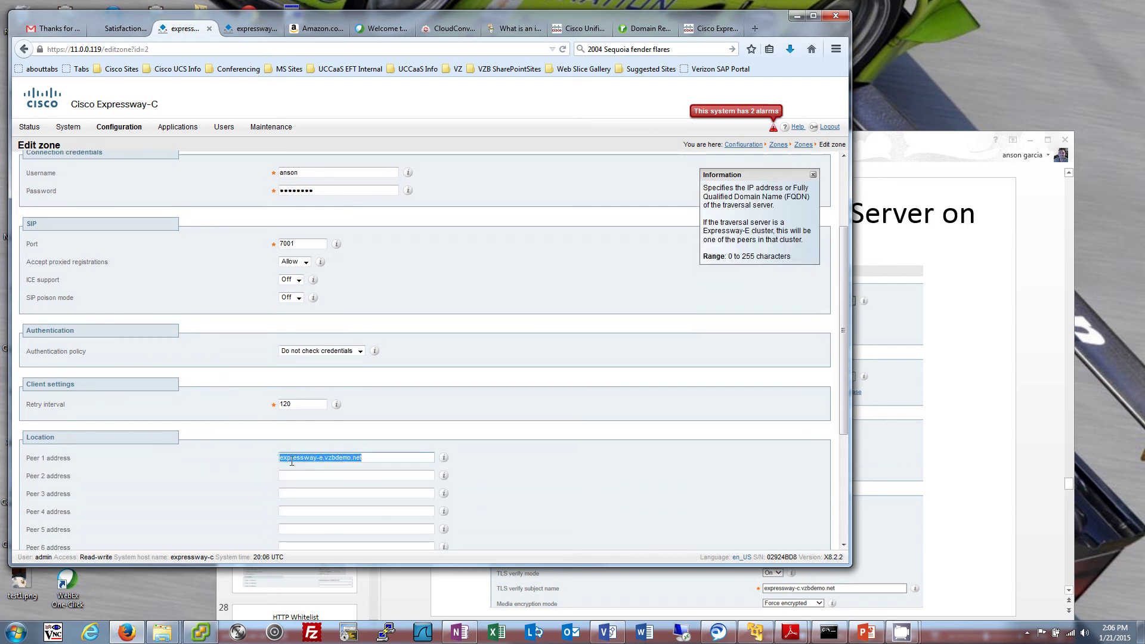
pyautogui.click(291, 463)
pyautogui.moveTo(366, 459); pyautogui.dragTo(242, 443)
pyautogui.hotkey('ctrl', 'v')
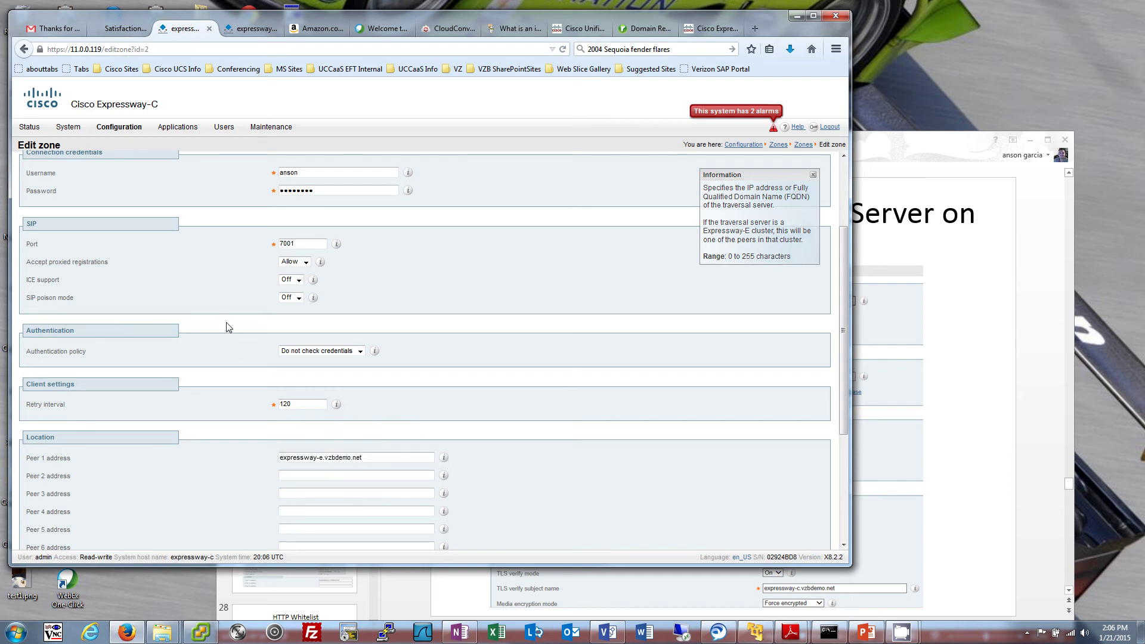
pyautogui.scroll(1, 226, 326)
# Switch to Expressway-E and examine the name and connection username of the Traversal Zone Server
pyautogui.hotkey('ctrl', 'Tab')
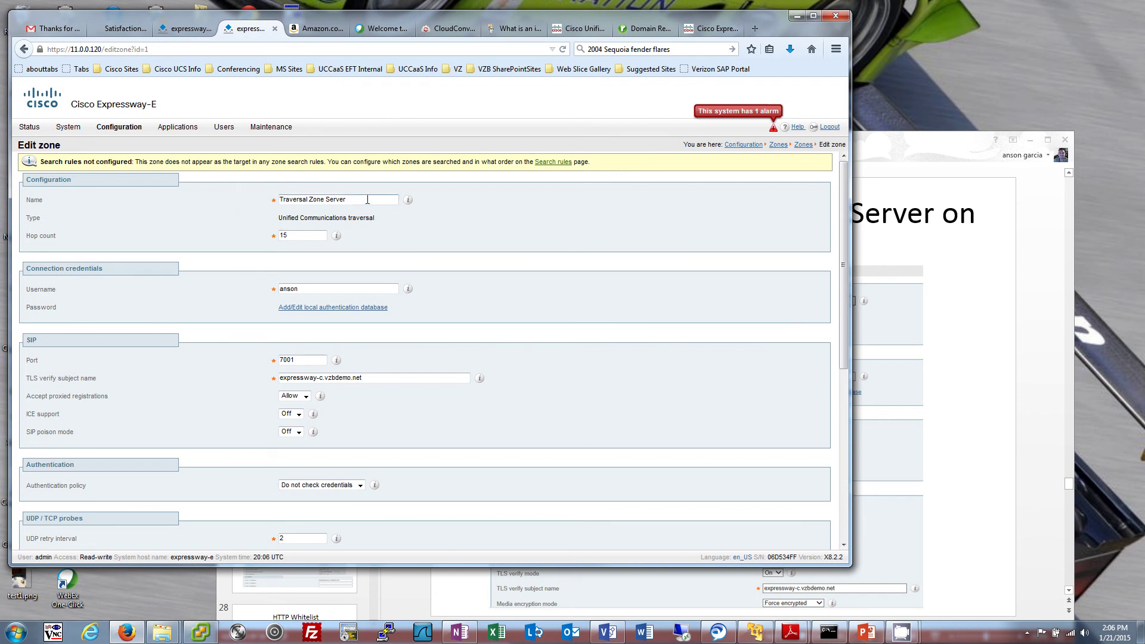
pyautogui.tripleClick(348, 199)
pyautogui.click(221, 281)
pyautogui.tripleClick(317, 290)
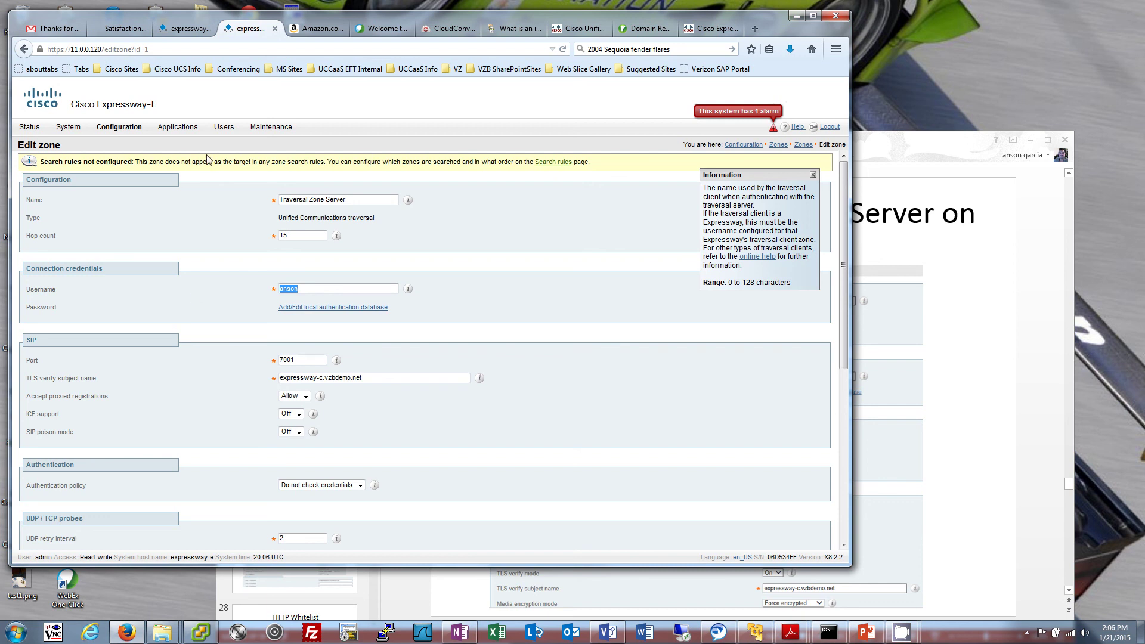
# Compare the connection credentials with those on Expressway-C, then view the local authentication database on Expressway-E and close it
pyautogui.click(173, 28)
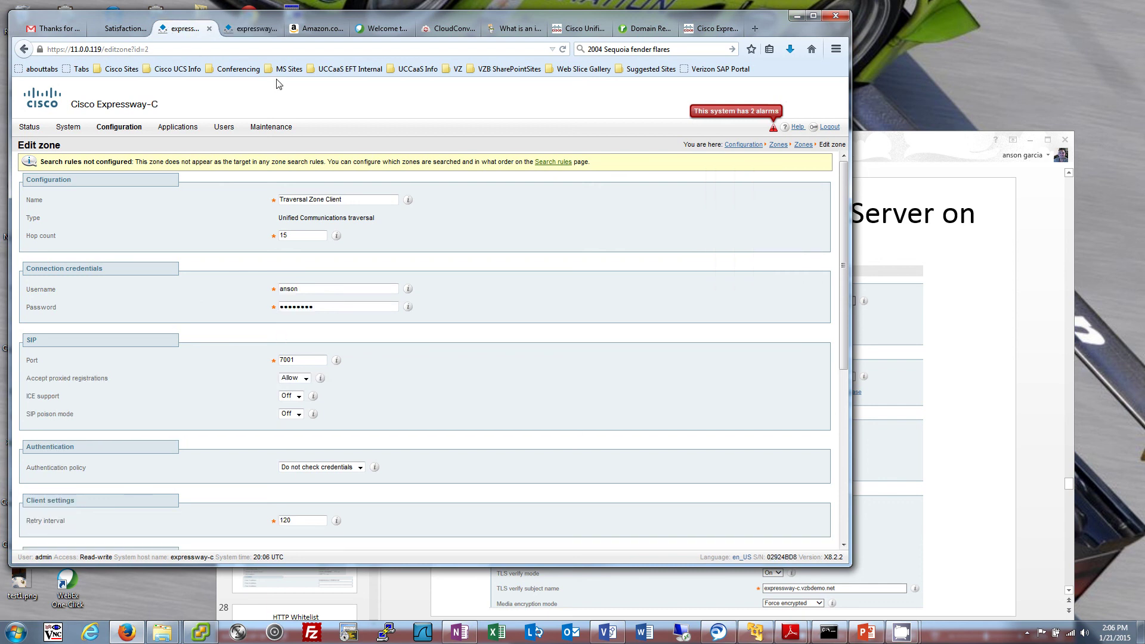
pyautogui.click(253, 29)
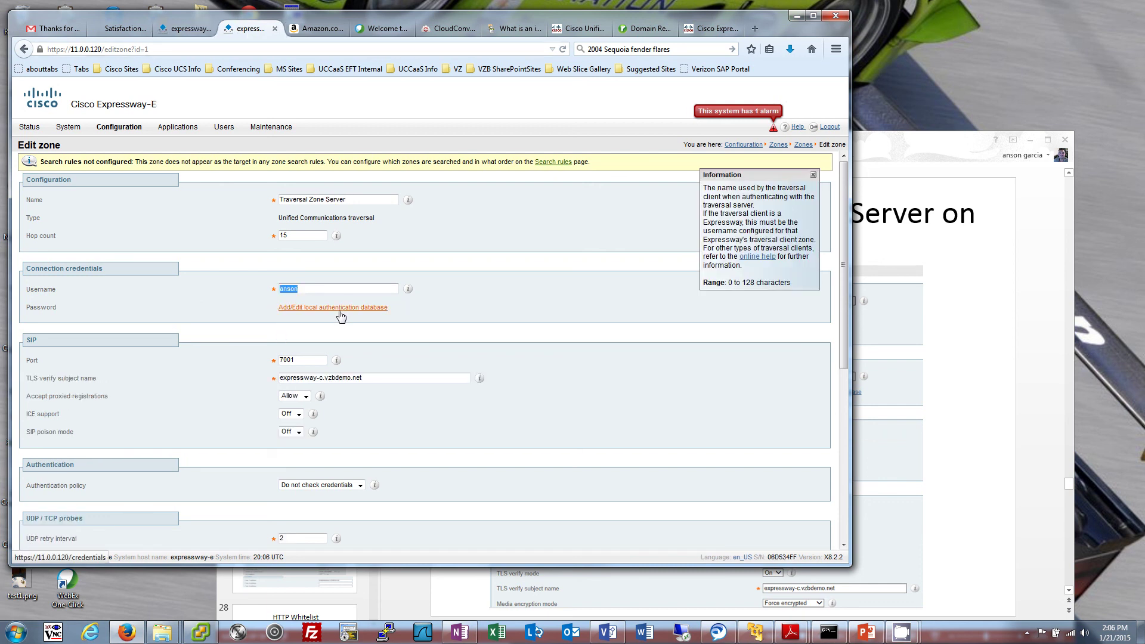
pyautogui.click(339, 309)
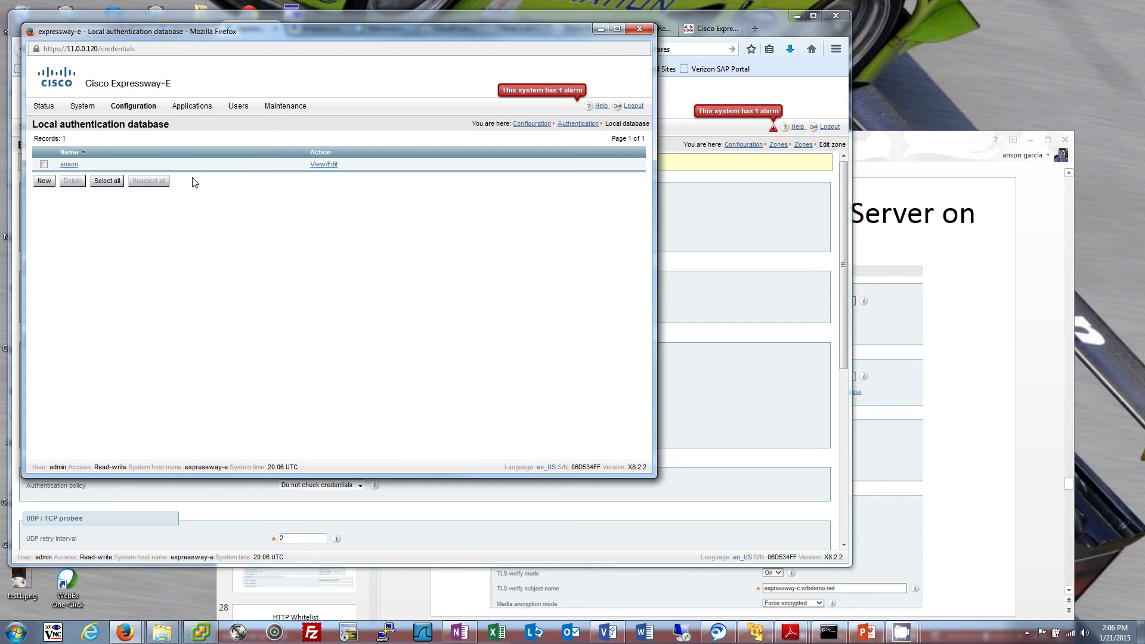
pyautogui.click(641, 30)
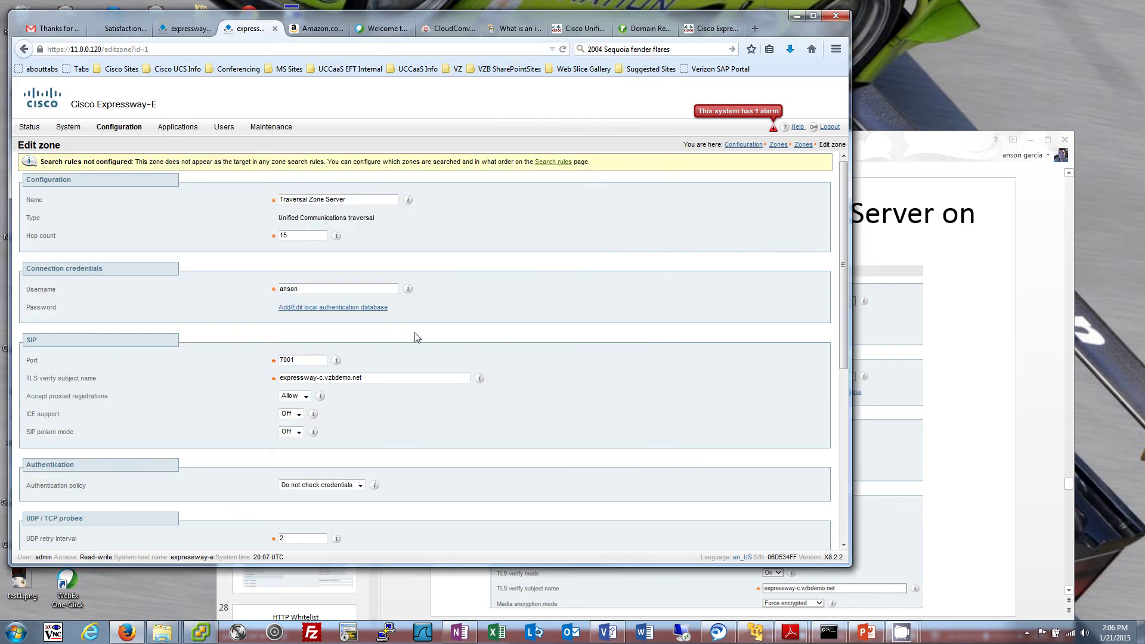
# Examine the SIP port and TLS verify subject name of the Traversal Zone Server, and return to the Expressway-C zone
pyautogui.click(313, 361)
pyautogui.doubleClick(274, 360)
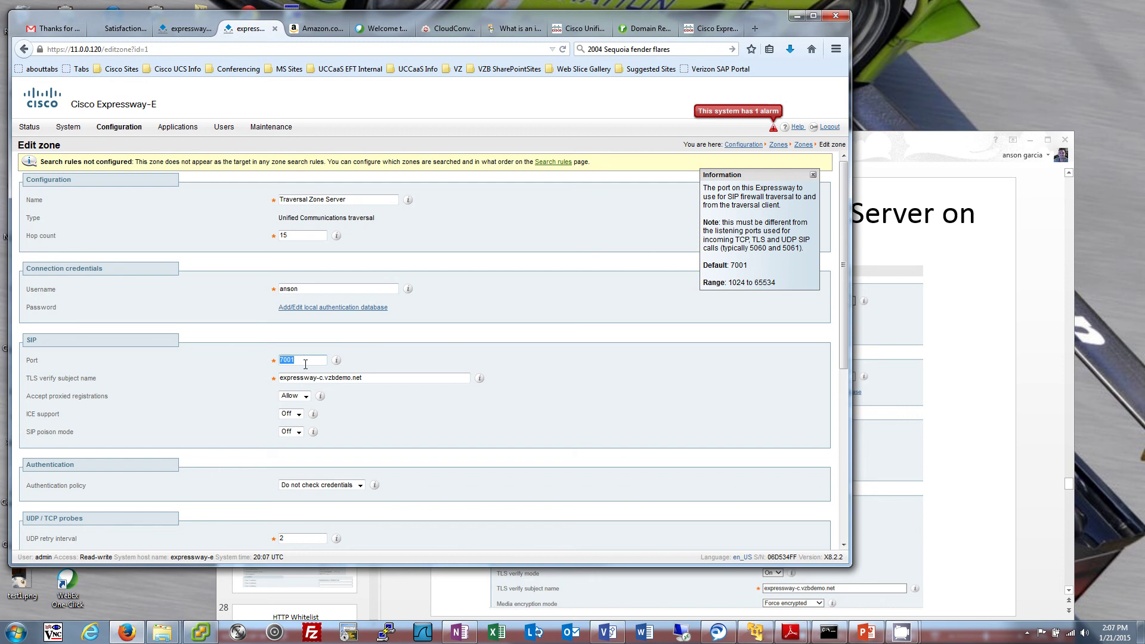
pyautogui.moveTo(304, 360); pyautogui.dragTo(277, 361)
pyautogui.click(249, 383)
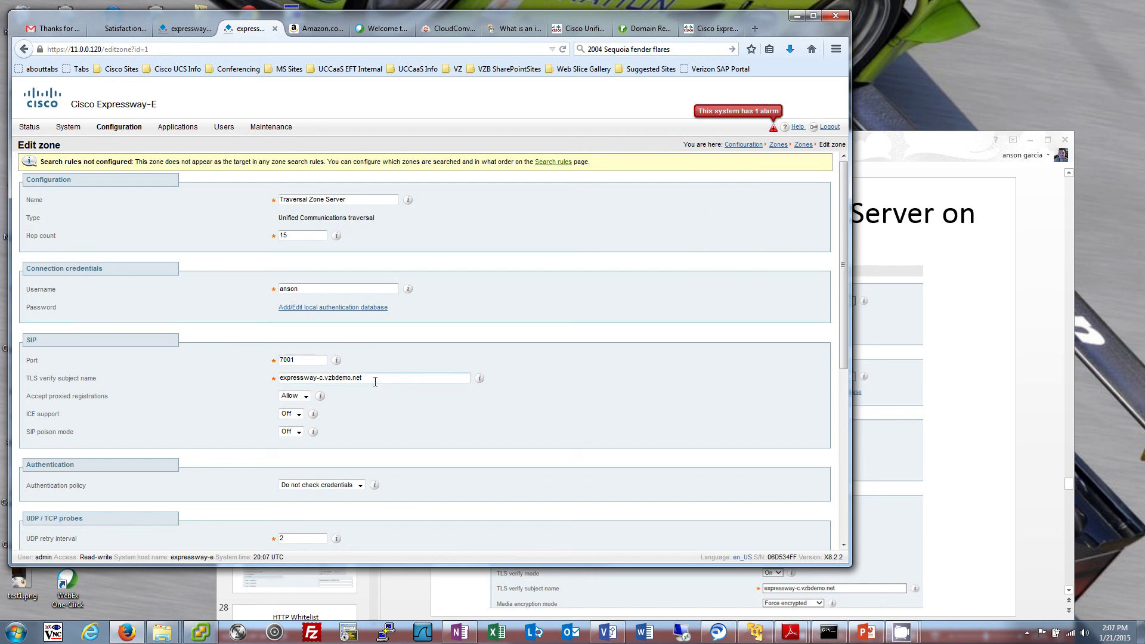
pyautogui.moveTo(375, 380); pyautogui.dragTo(277, 382)
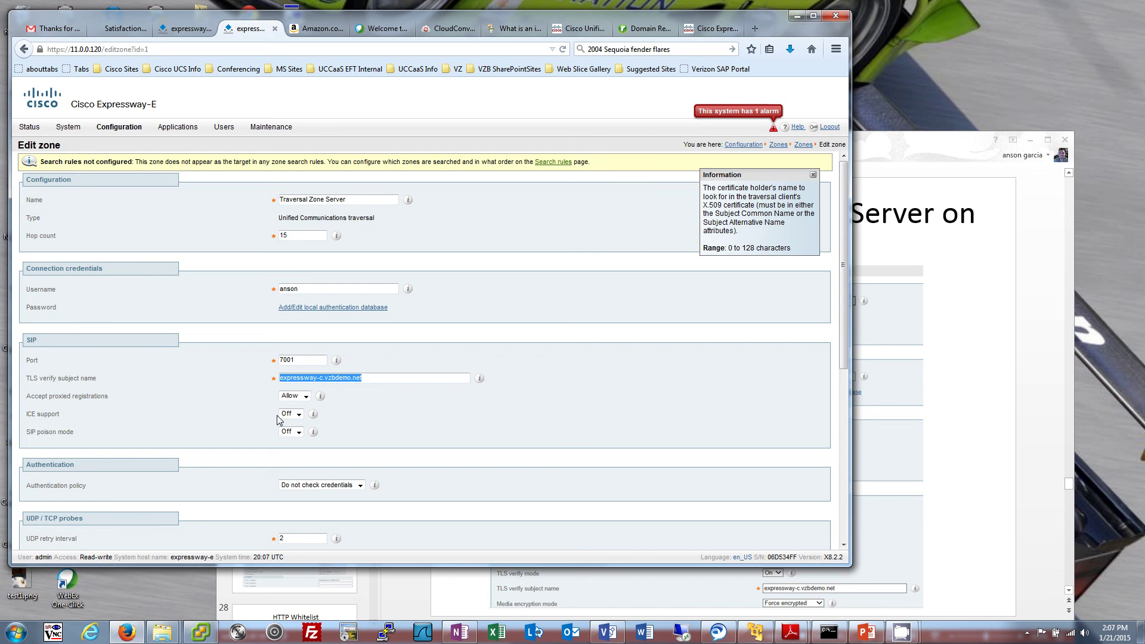
pyautogui.click(171, 37)
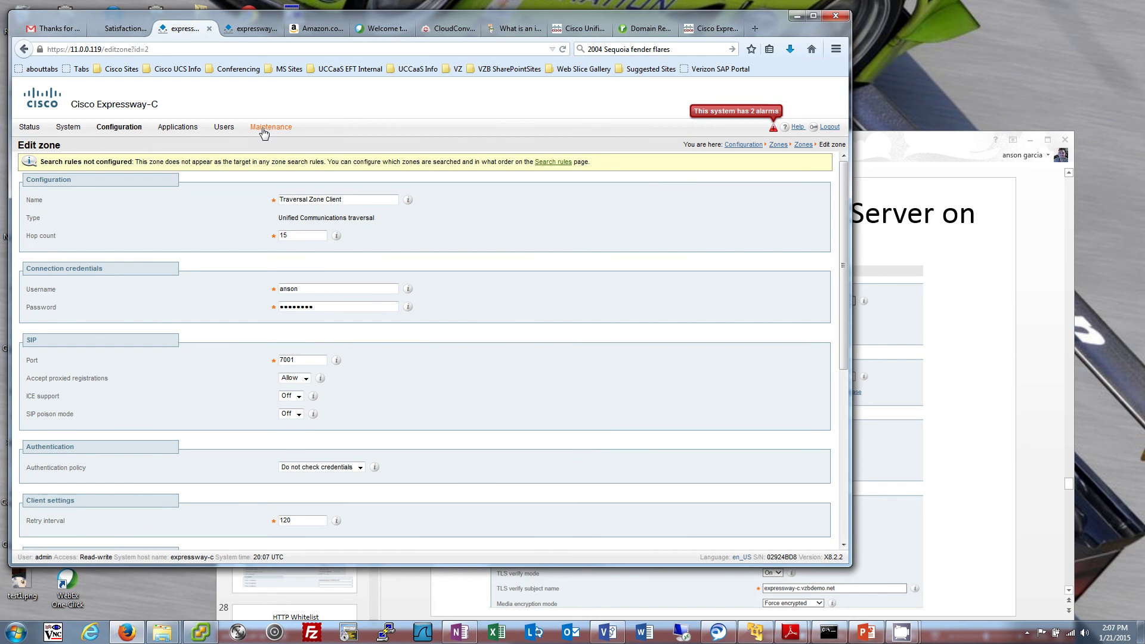
# View the decoded server certificate on Expressway-C and locate its X509v3 Subject Alternative Name section
pyautogui.moveTo(264, 132)
pyautogui.moveTo(277, 202)
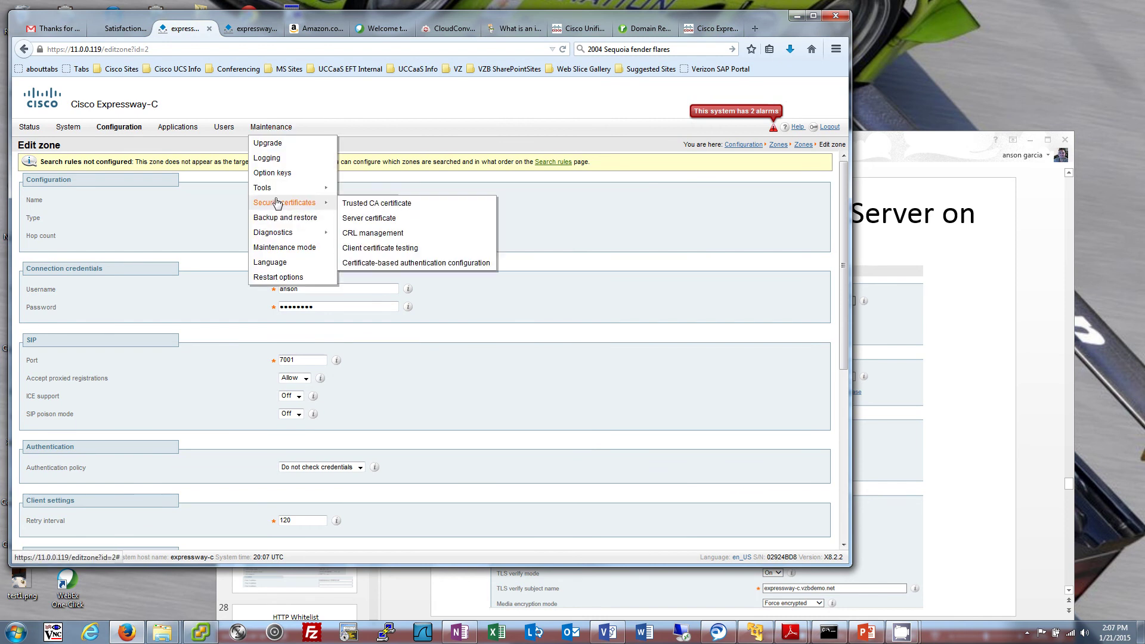
pyautogui.click(379, 219)
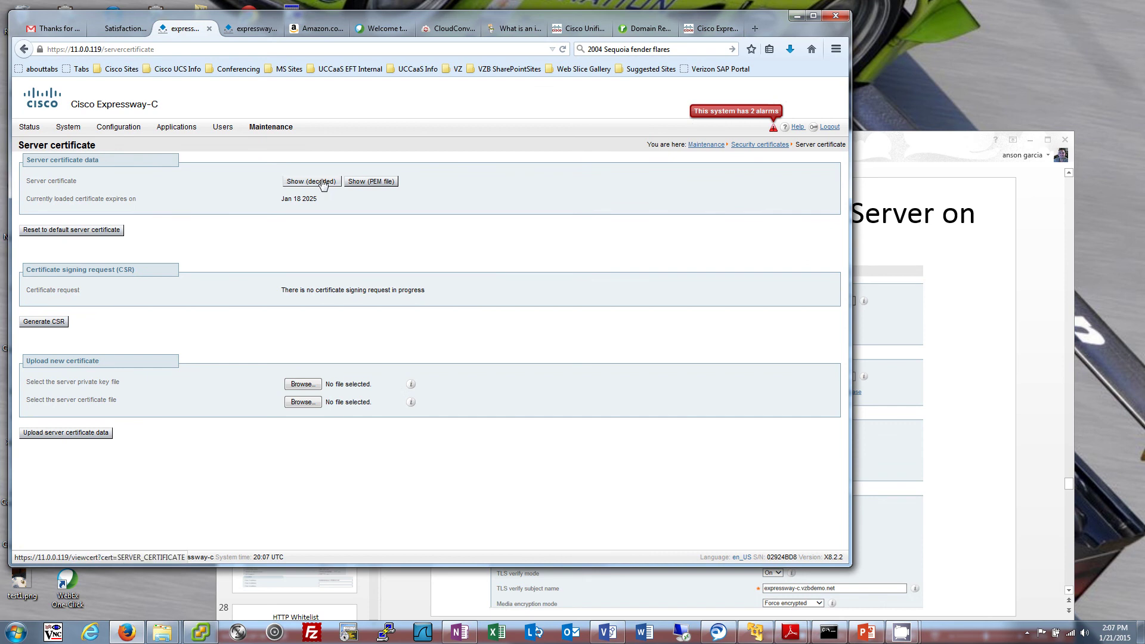
pyautogui.click(322, 182)
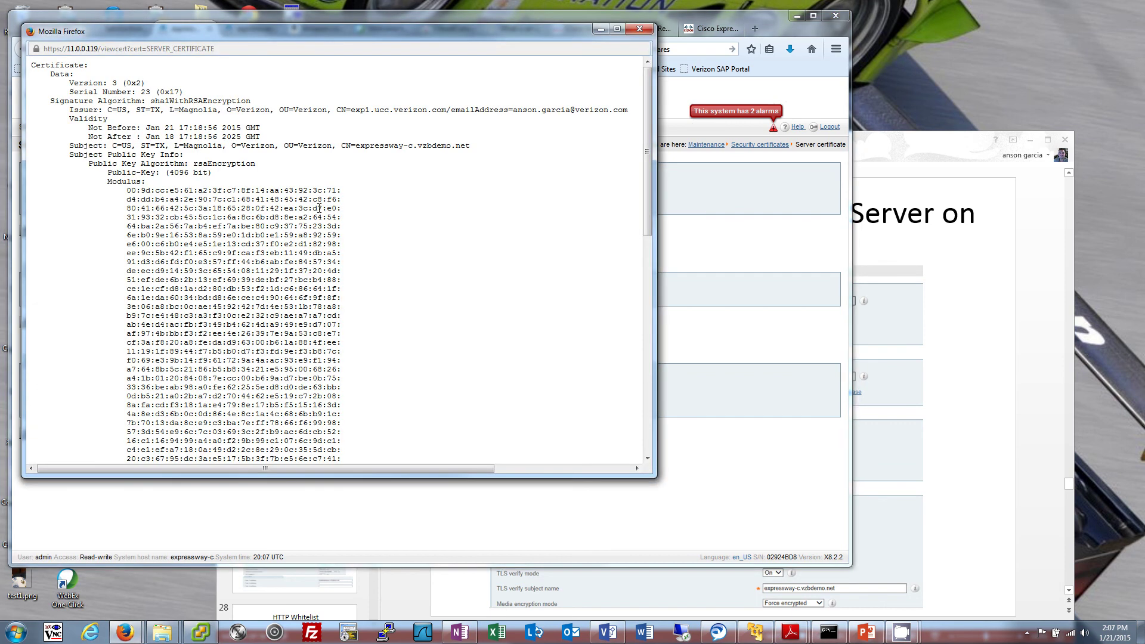
pyautogui.scroll(-15, 319, 208)
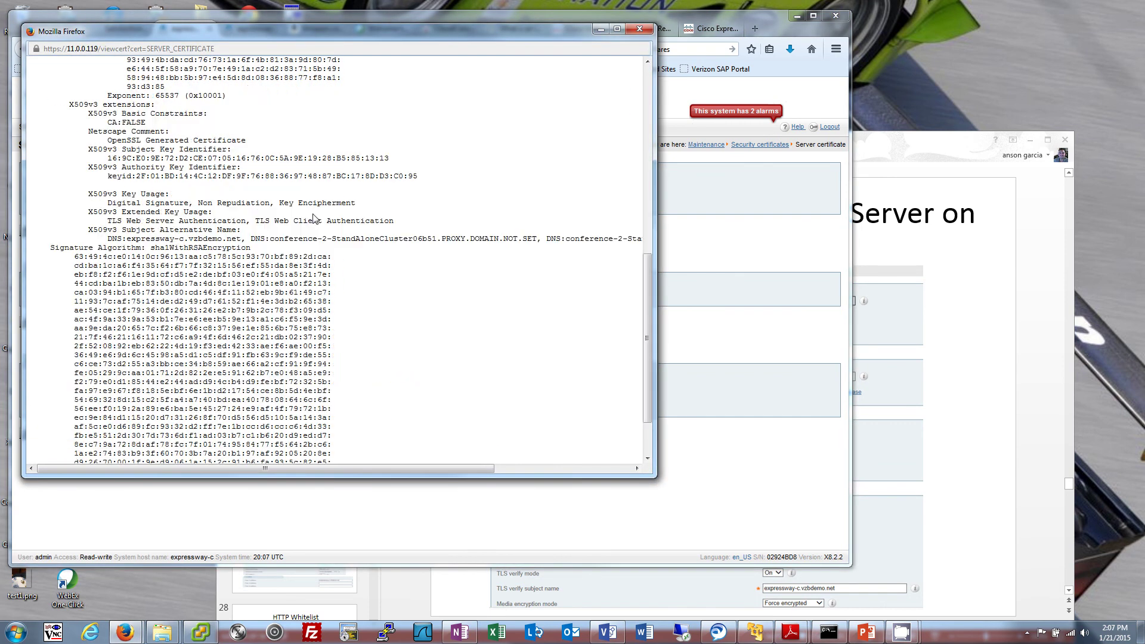
pyautogui.scroll(3, 235, 320)
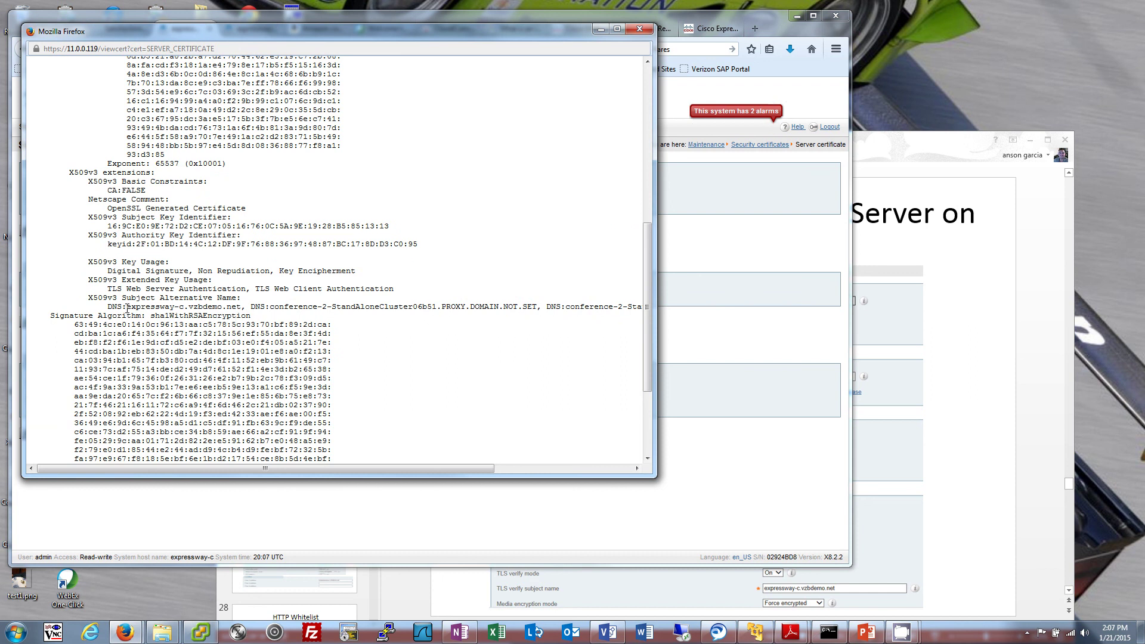
# Examine the DNS entries in the Subject Alternative Name, particularly expressway-c.vzbdemo.net, and close the decoded certificate
pyautogui.moveTo(127, 307)
pyautogui.mouseDown()
pyautogui.moveTo(614, 307)
pyautogui.moveTo(561, 315)
pyautogui.mouseUp()
pyautogui.click(171, 299)
pyautogui.moveTo(239, 307); pyautogui.dragTo(127, 306)
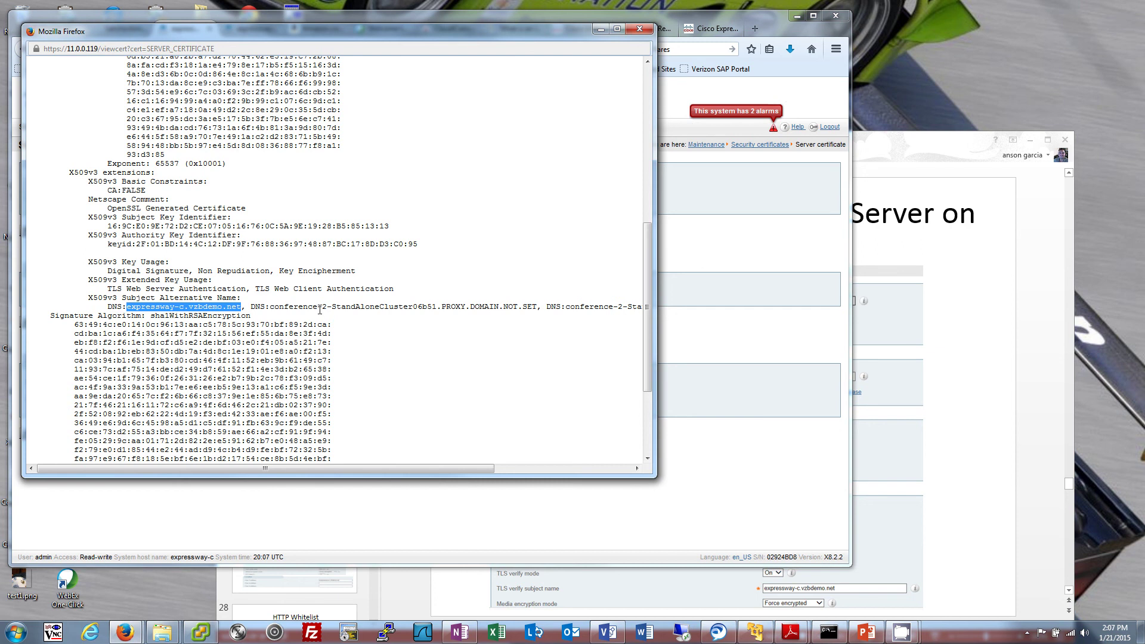
pyautogui.click(189, 309)
pyautogui.moveTo(129, 307); pyautogui.dragTo(243, 307)
pyautogui.click(467, 165)
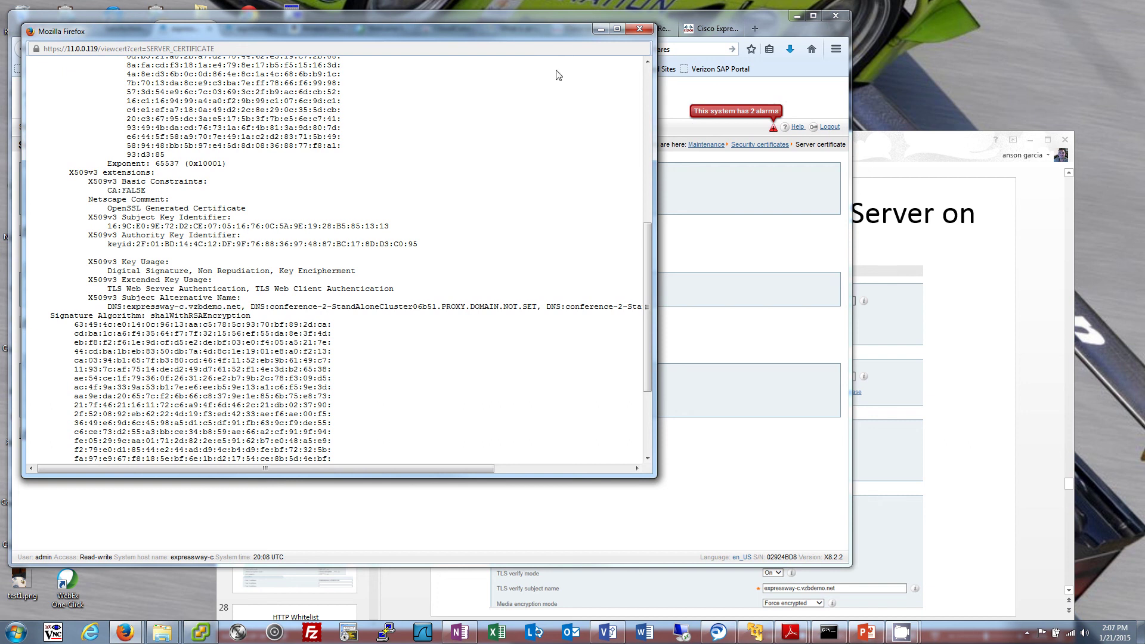
pyautogui.click(639, 29)
# Switch to the Expressway-E zone and examine its TLS verify subject name, authentication policy, UDP/TCP probes and connection status
pyautogui.click(250, 29)
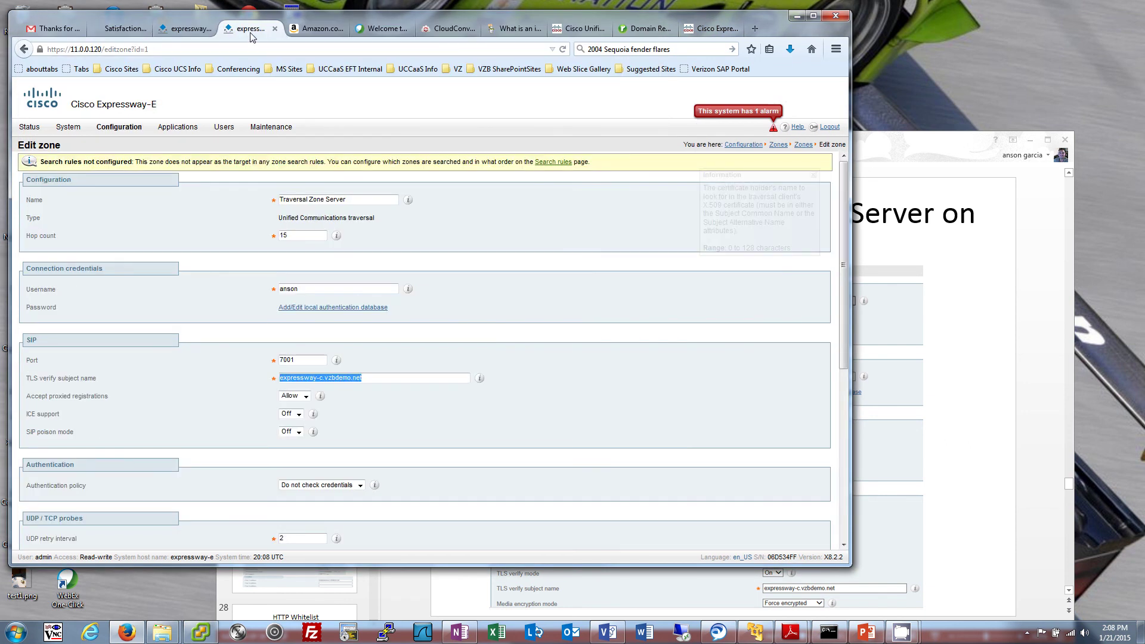
pyautogui.click(381, 378)
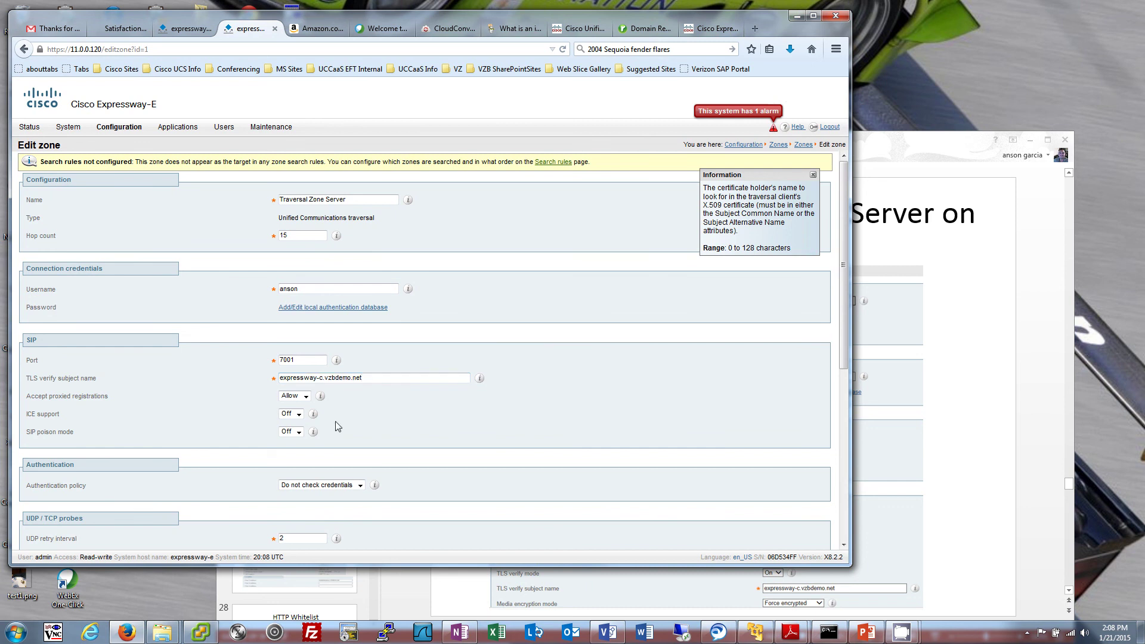
pyautogui.scroll(-1, 419, 462)
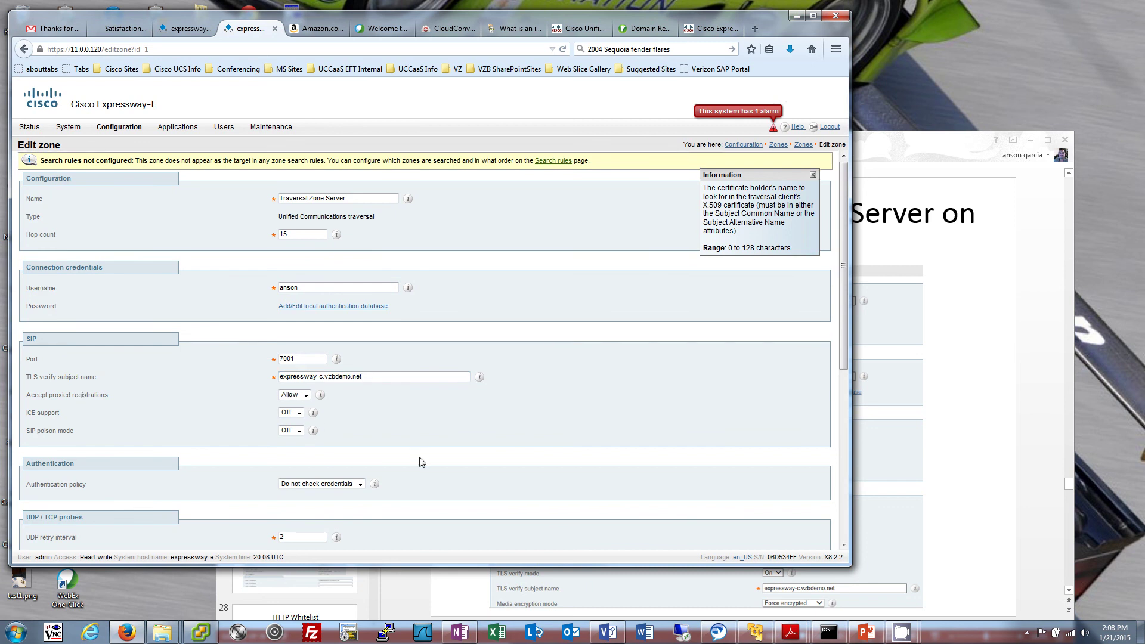
pyautogui.scroll(-3, 420, 462)
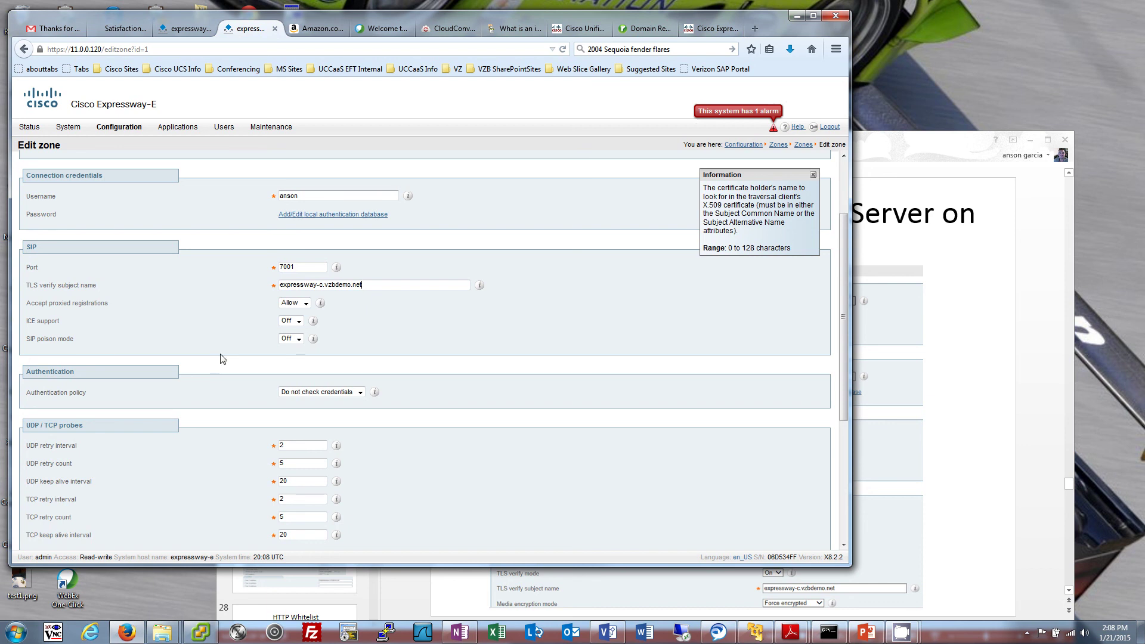
pyautogui.scroll(-3, 220, 358)
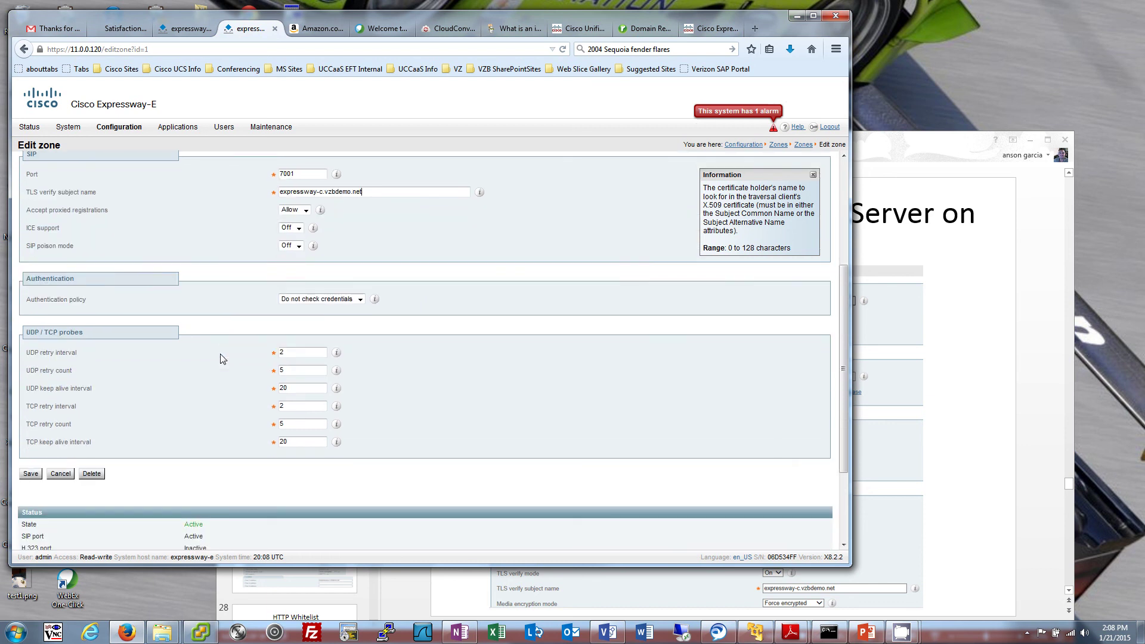
pyautogui.scroll(-3, 220, 358)
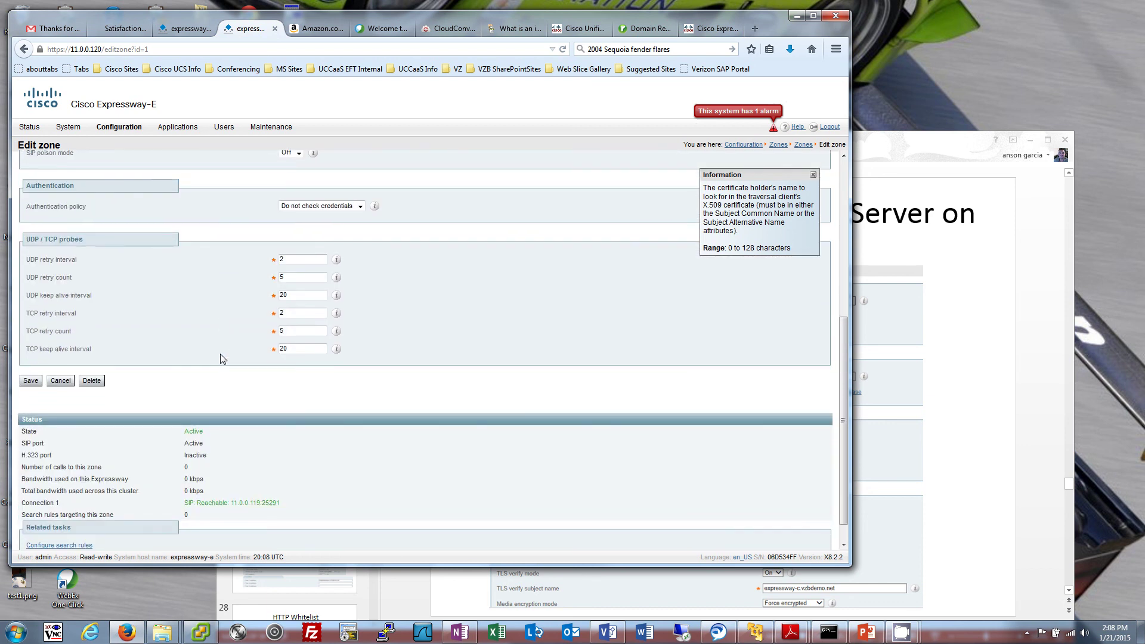
pyautogui.scroll(-2, 220, 357)
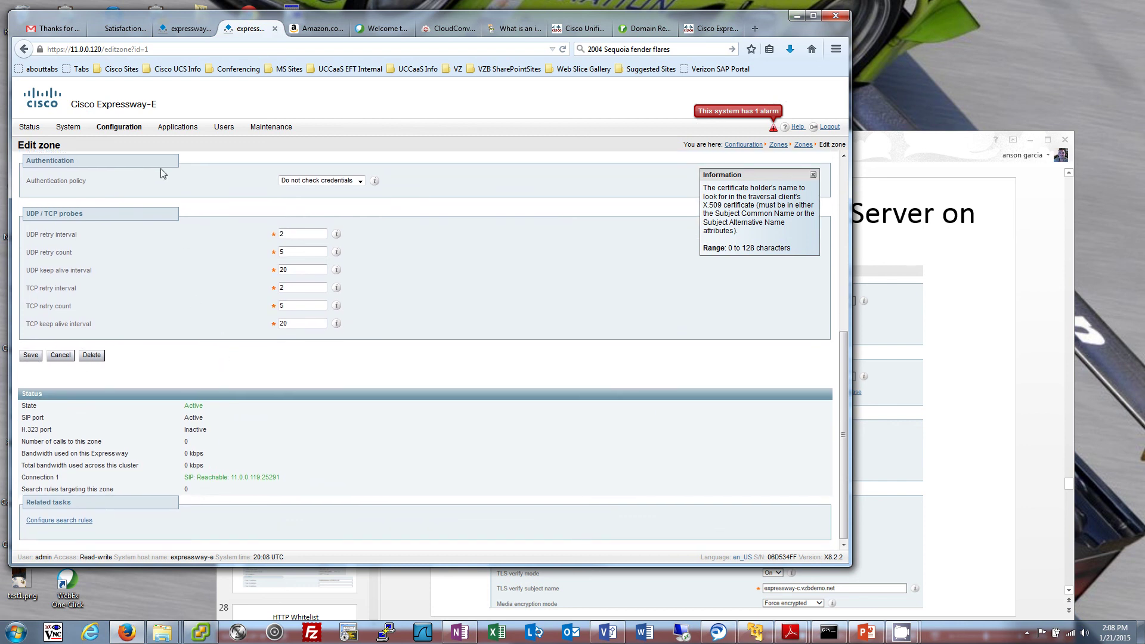
pyautogui.click(199, 300)
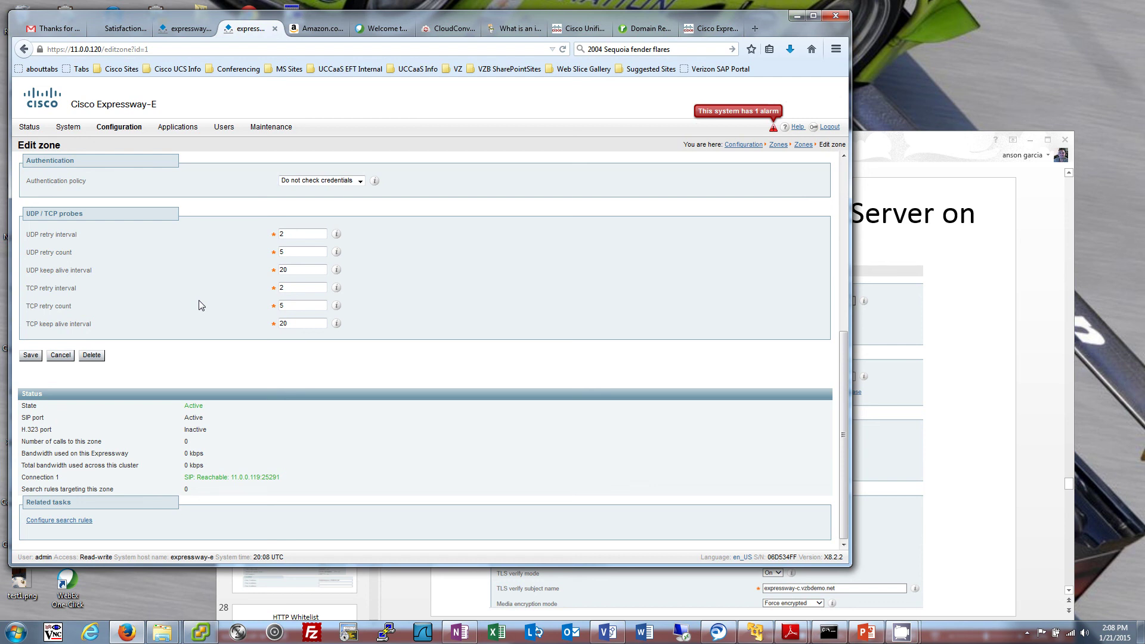
# Open the zones list on Expressway-E and examine the SIP status of the Traversal Zone Server
pyautogui.scroll(5, 200, 305)
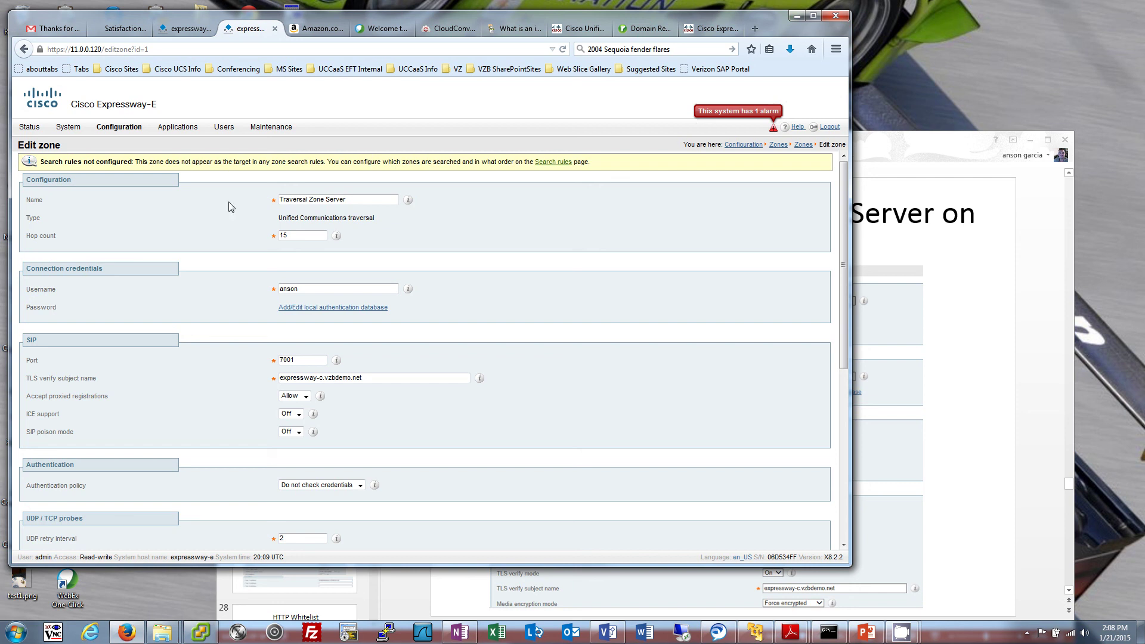
pyautogui.click(120, 126)
pyautogui.moveTo(135, 207)
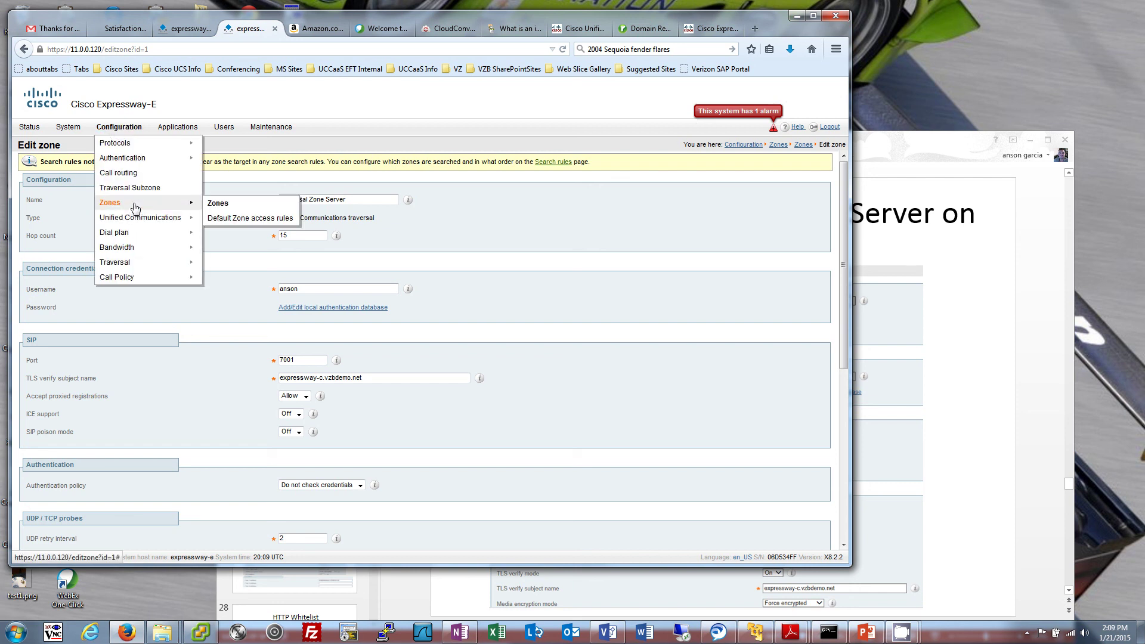
pyautogui.click(215, 209)
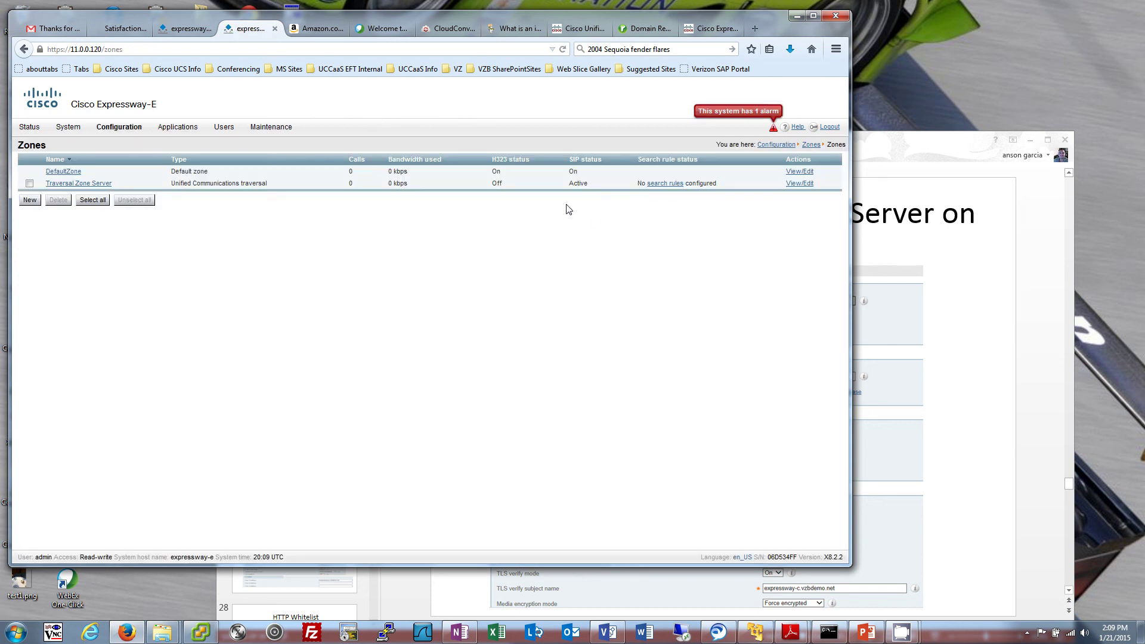
pyautogui.moveTo(568, 183); pyautogui.dragTo(594, 183)
# Examine the Event Log on Expressway-E and return to the Expressway-C server certificate page
pyautogui.moveTo(27, 127)
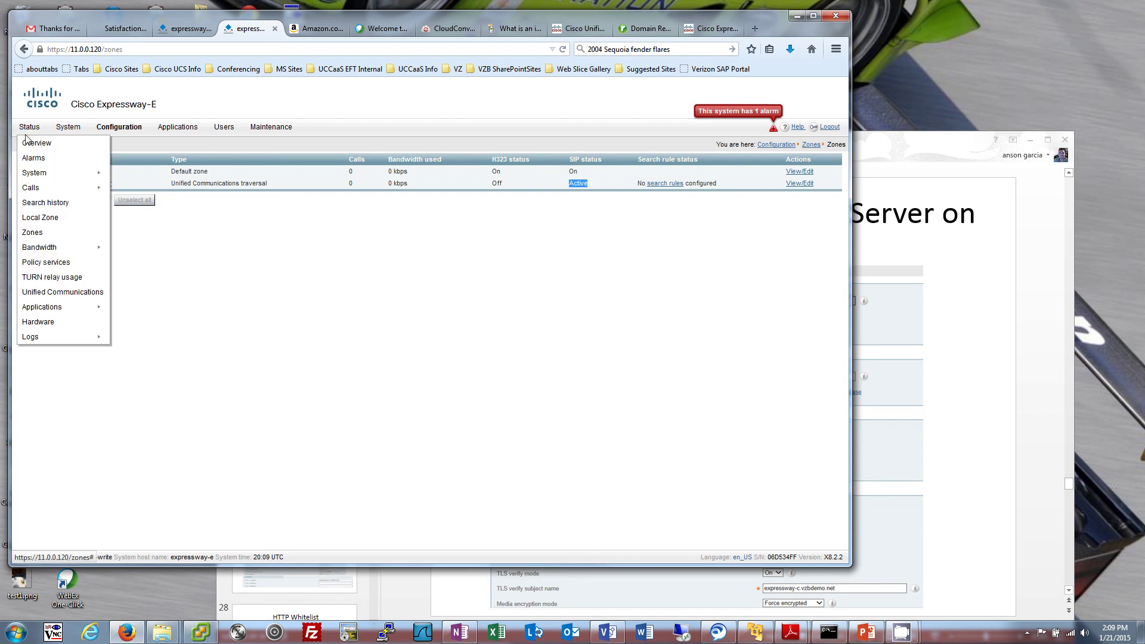
pyautogui.moveTo(48, 339)
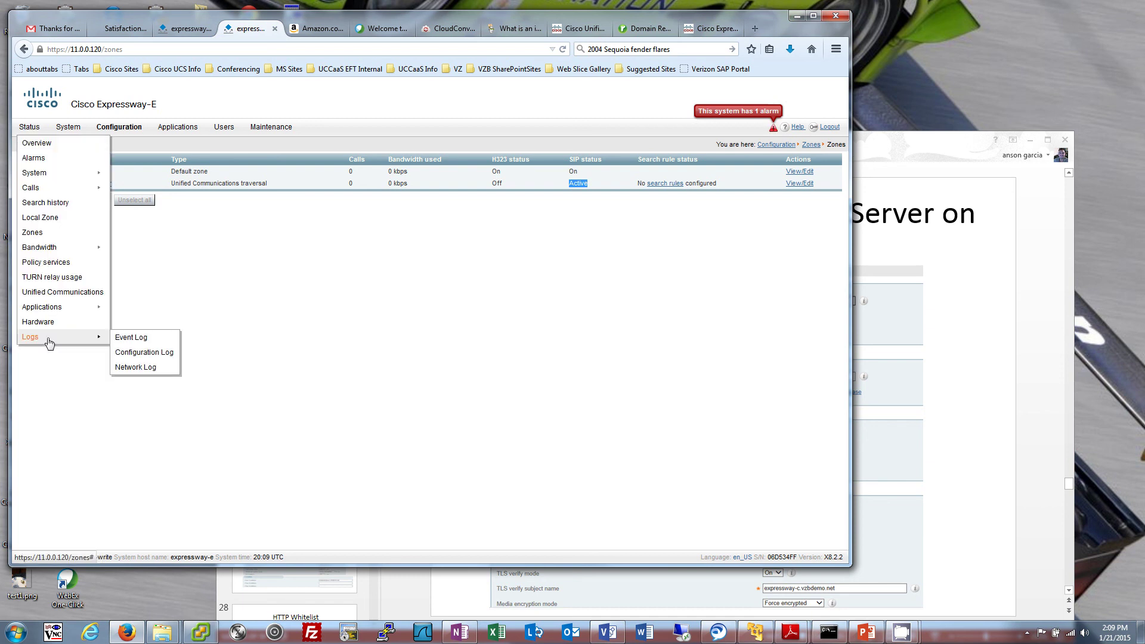
pyautogui.click(122, 336)
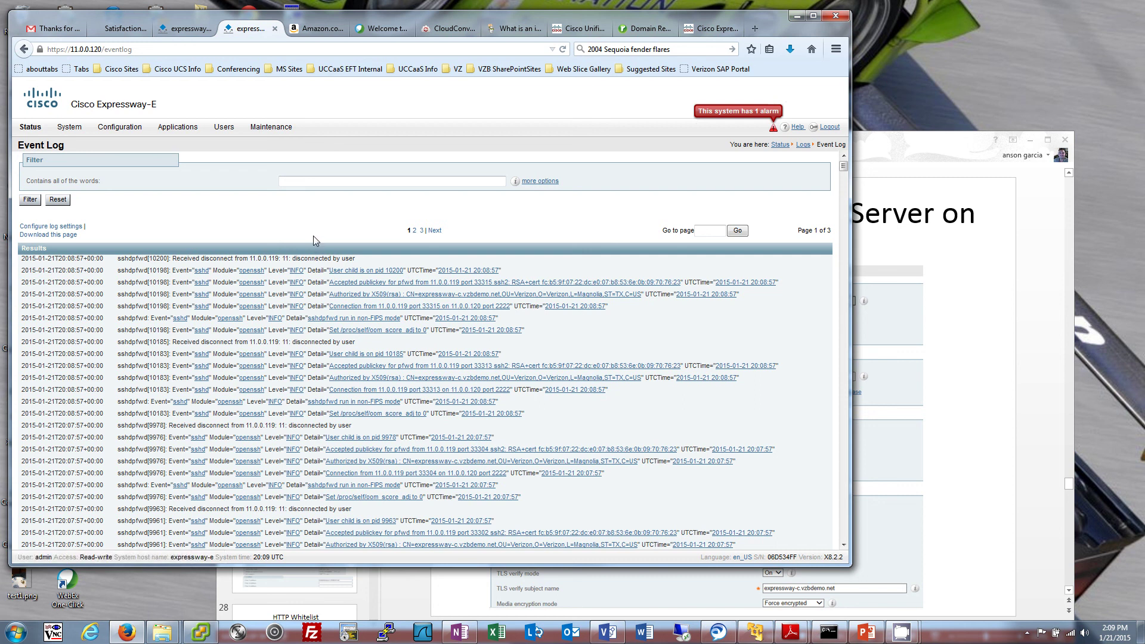
pyautogui.click(185, 28)
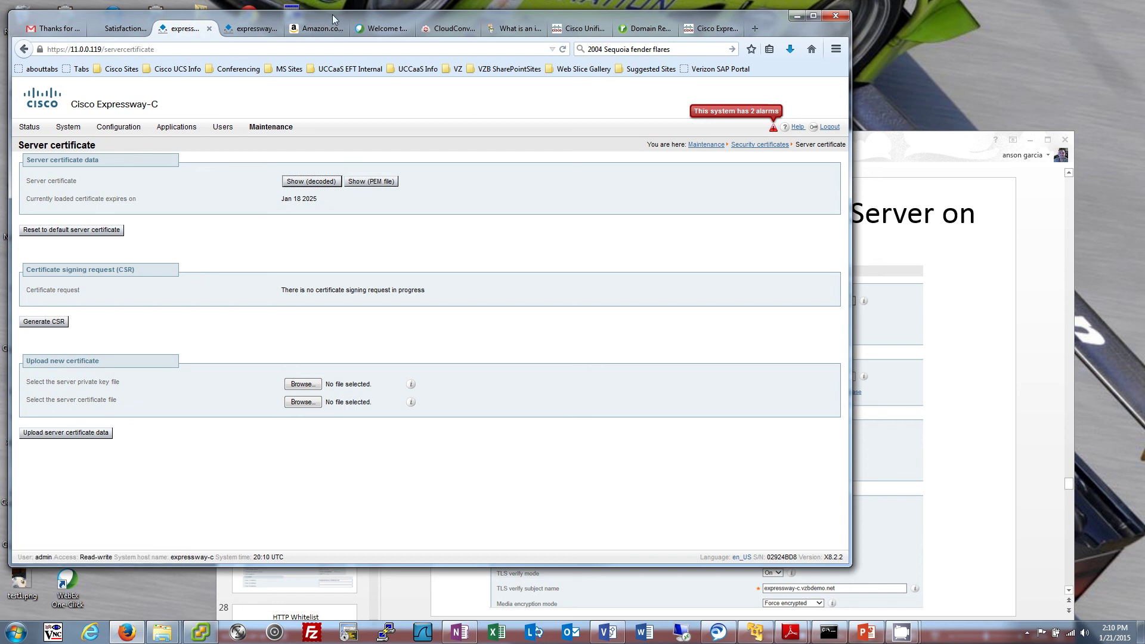
pyautogui.moveTo(332, 15)
pyautogui.mouseDown()
pyautogui.moveTo(440, 63)
pyautogui.moveTo(339, 13)
pyautogui.mouseUp()
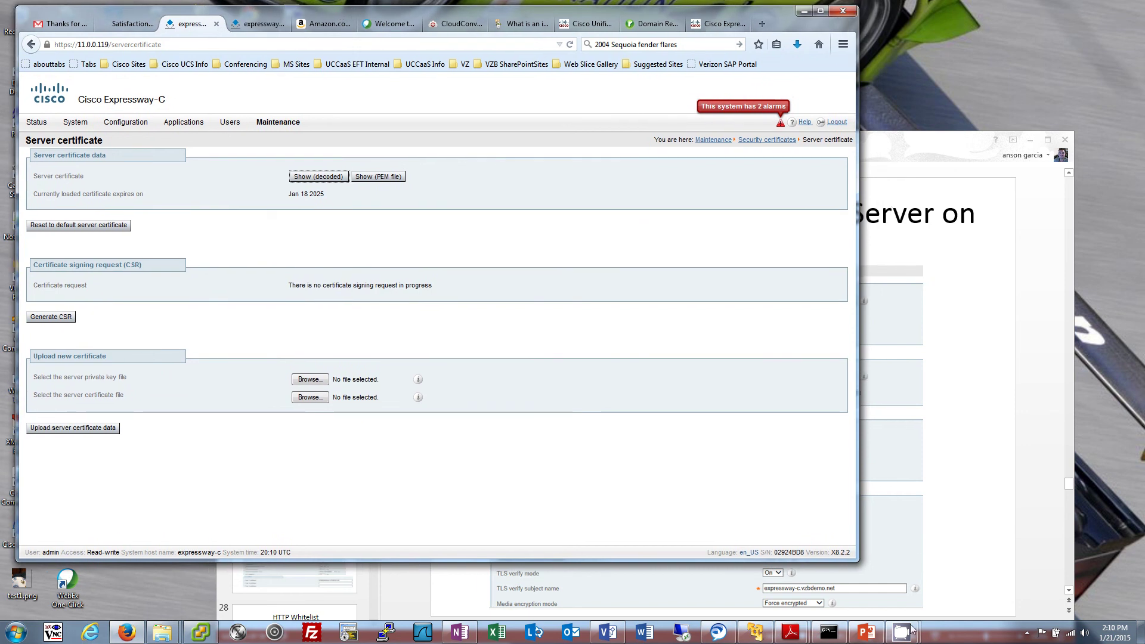
pyautogui.moveTo(901, 631)
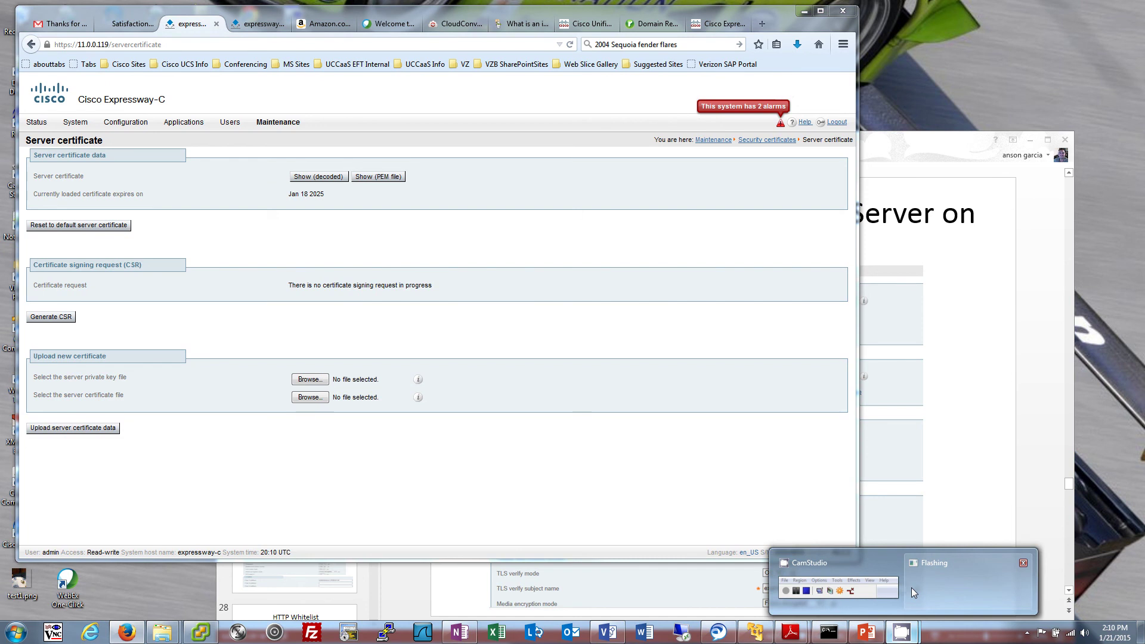